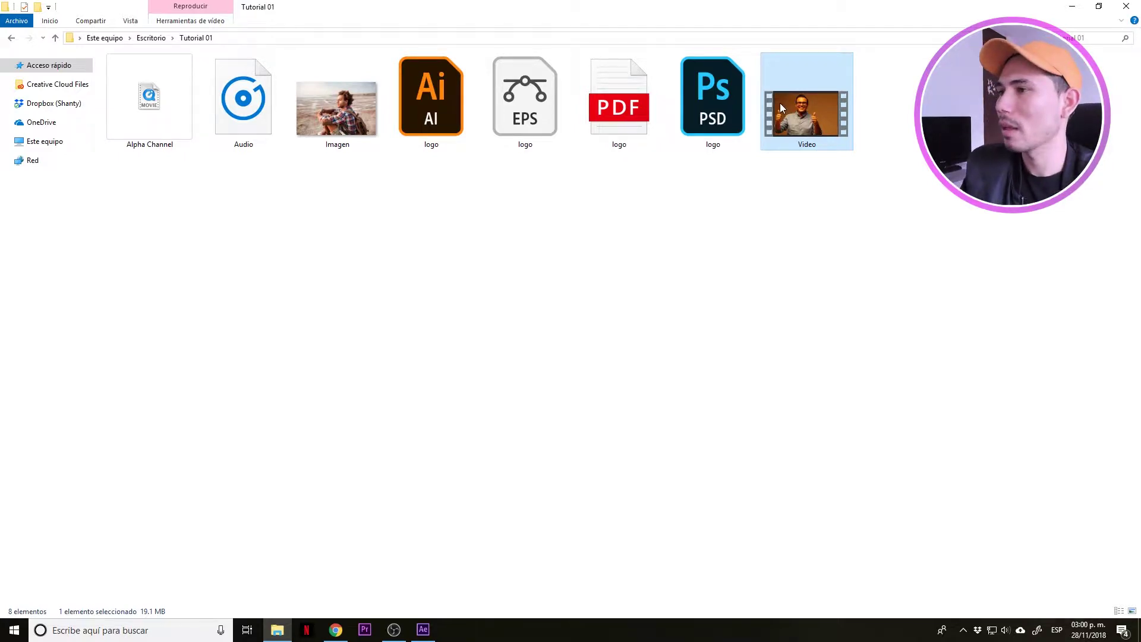
Examine the source files in the Tutorial 01 folder: video, PSD, PDF, EPS and AI logos, image, audio and Alpha Channel movie.
click(831, 256)
click(802, 117)
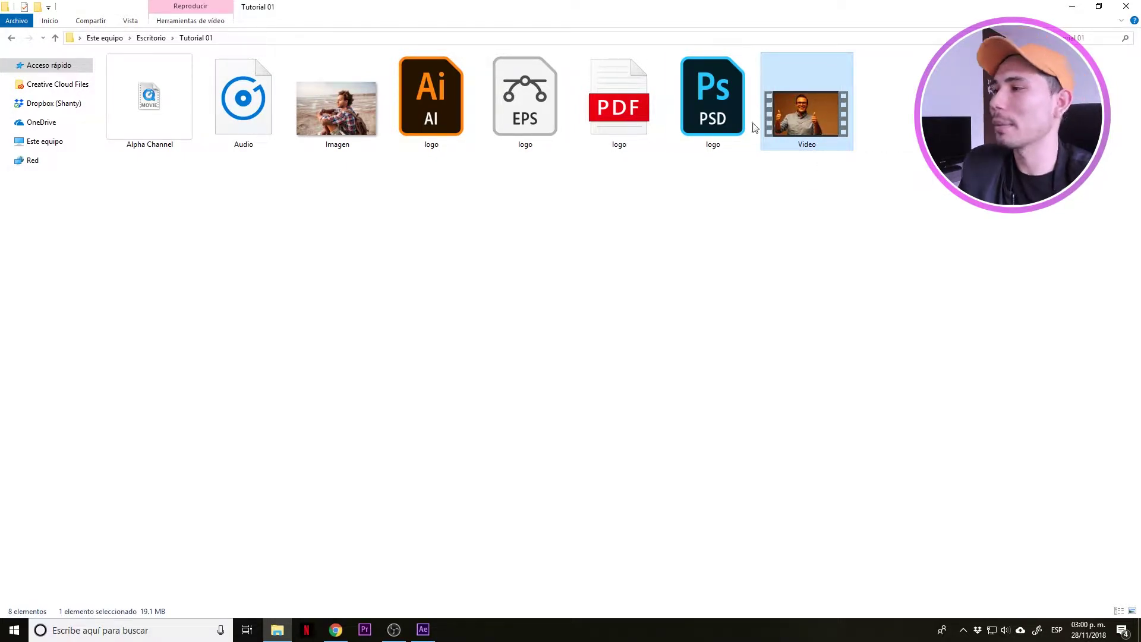
click(703, 118)
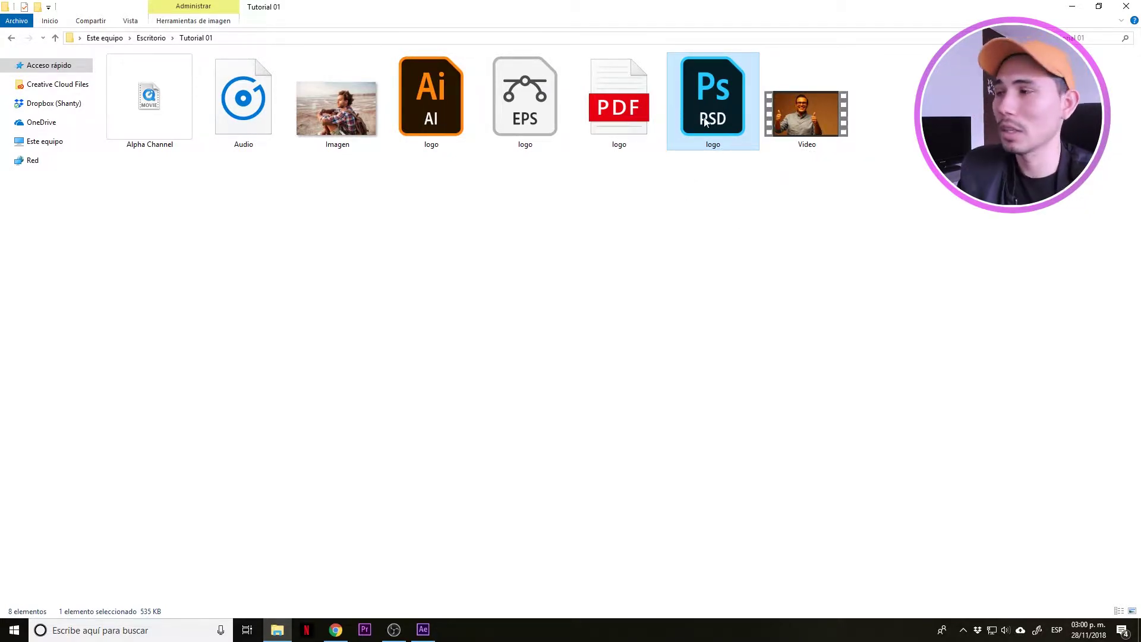
click(635, 125)
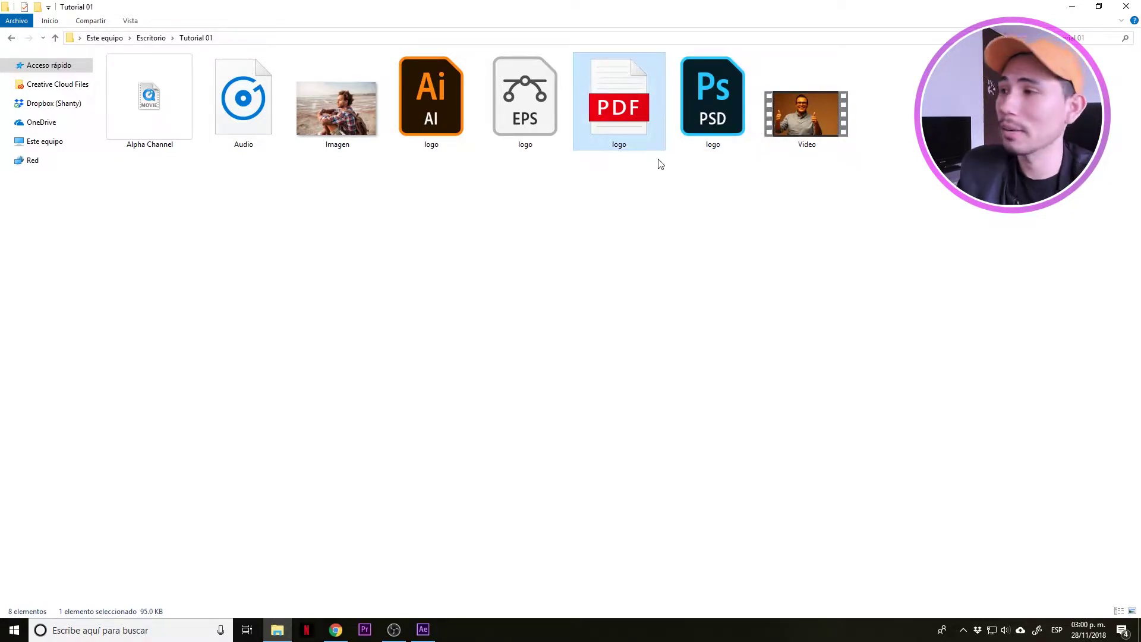
click(535, 131)
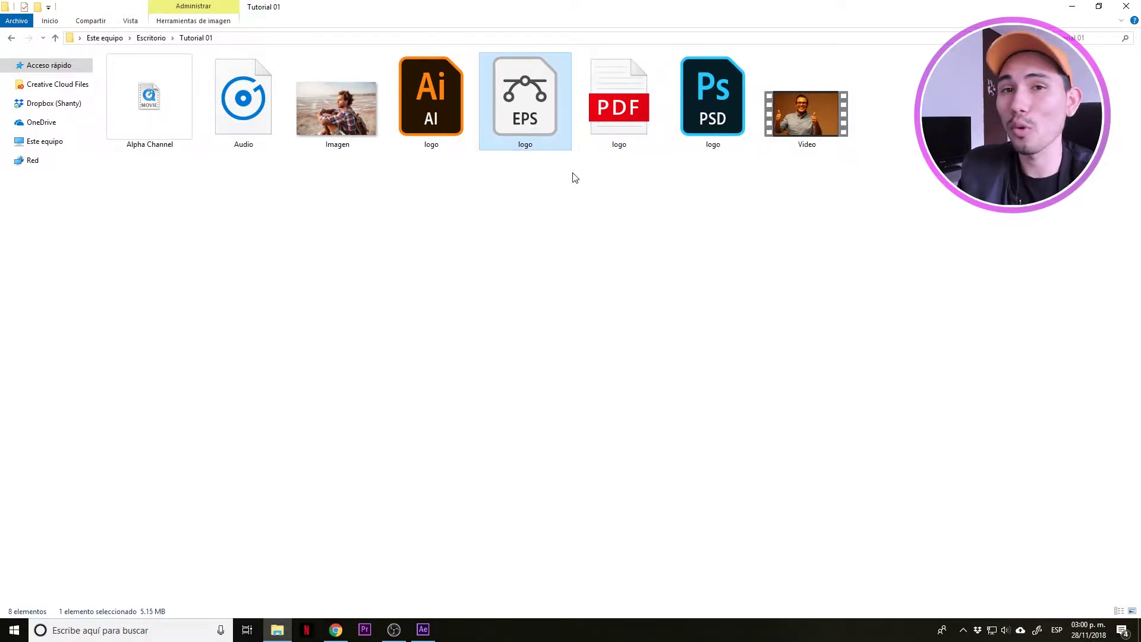
click(438, 105)
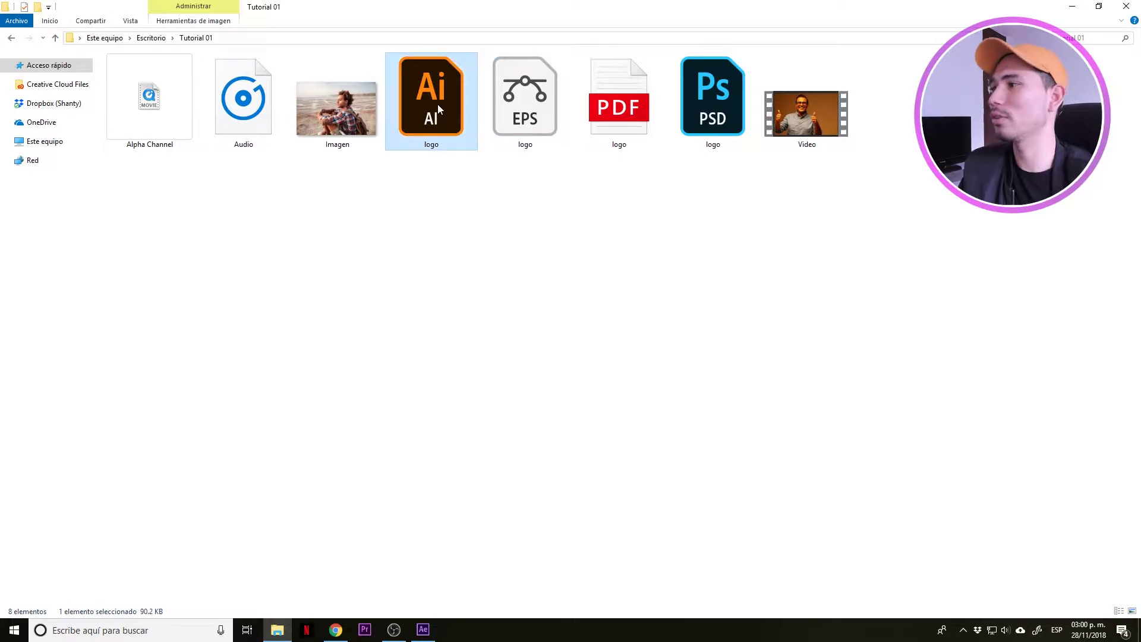
click(354, 103)
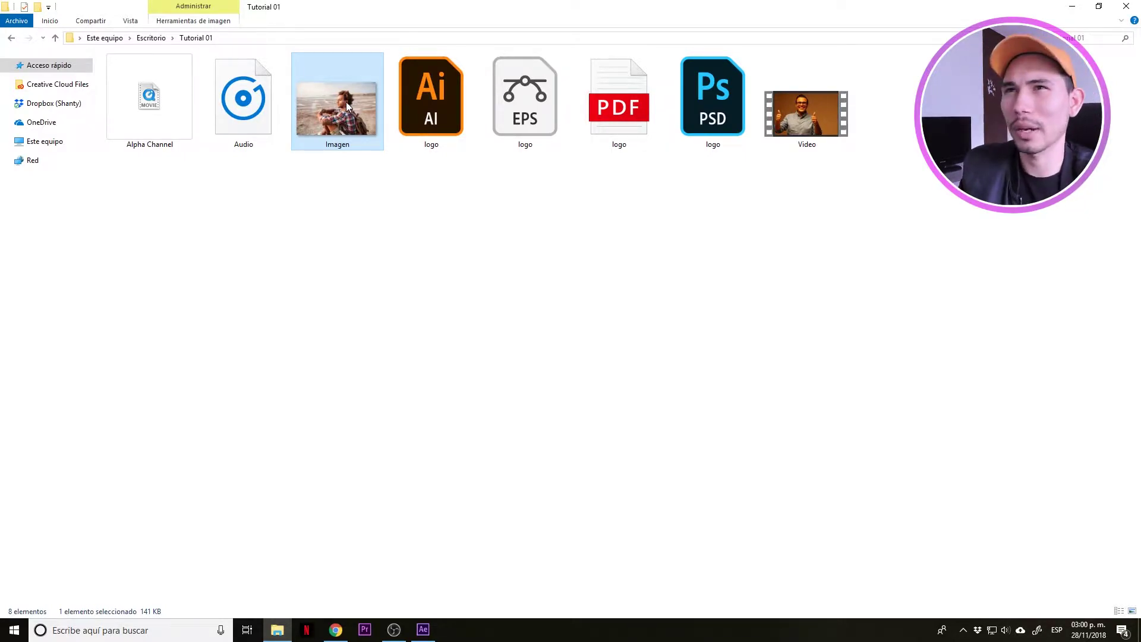
mouse_move(347, 106)
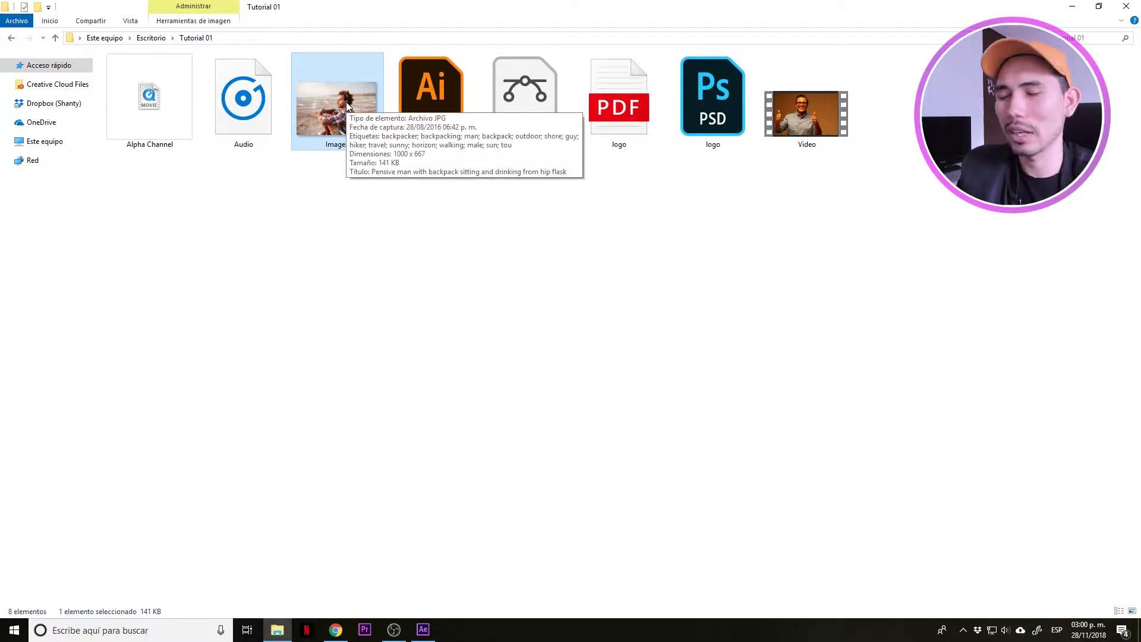
click(241, 107)
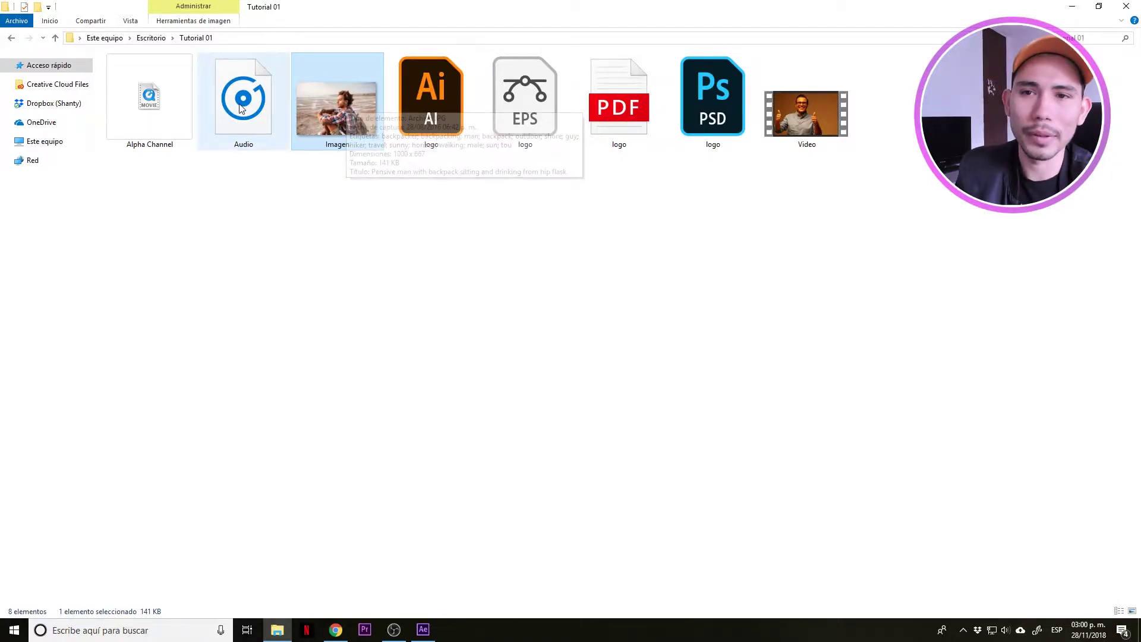
mouse_move(242, 107)
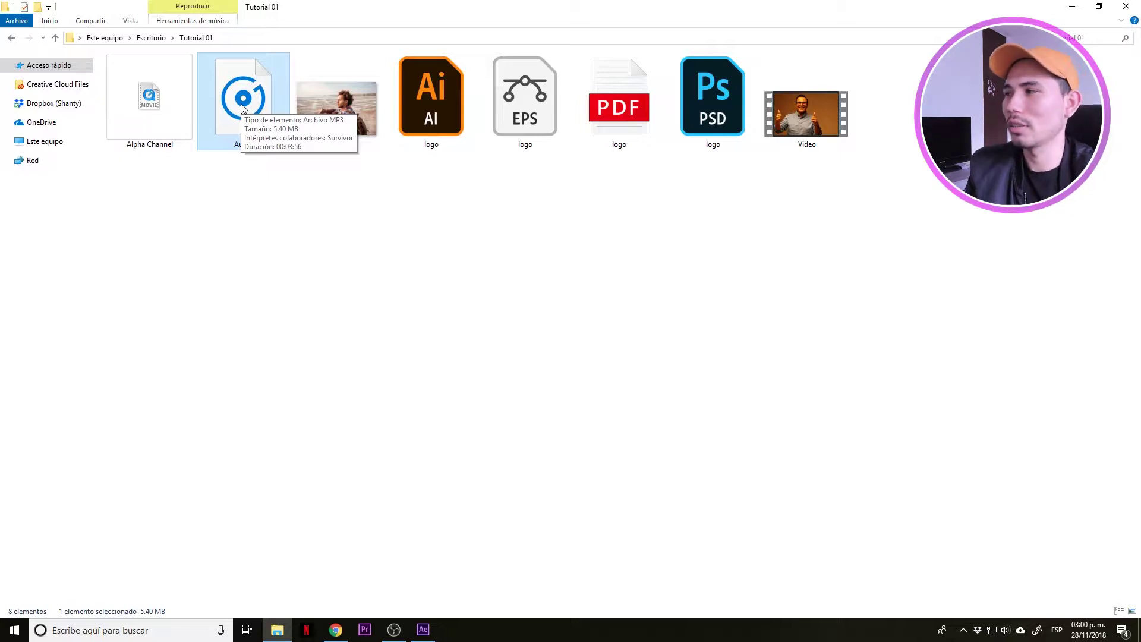
click(463, 272)
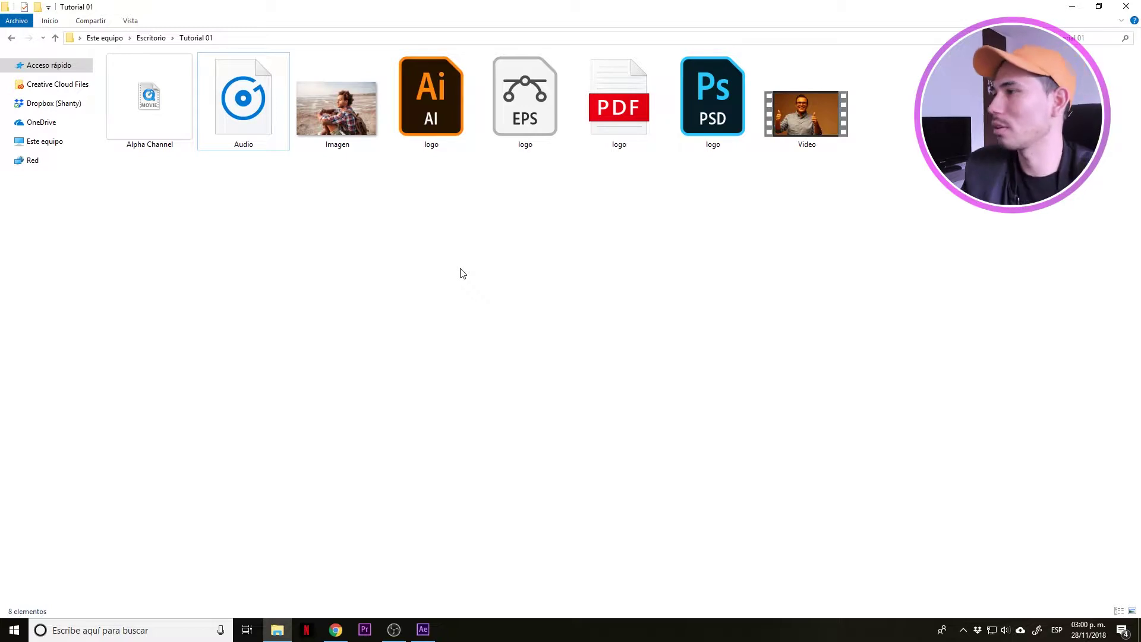
click(461, 119)
click(745, 117)
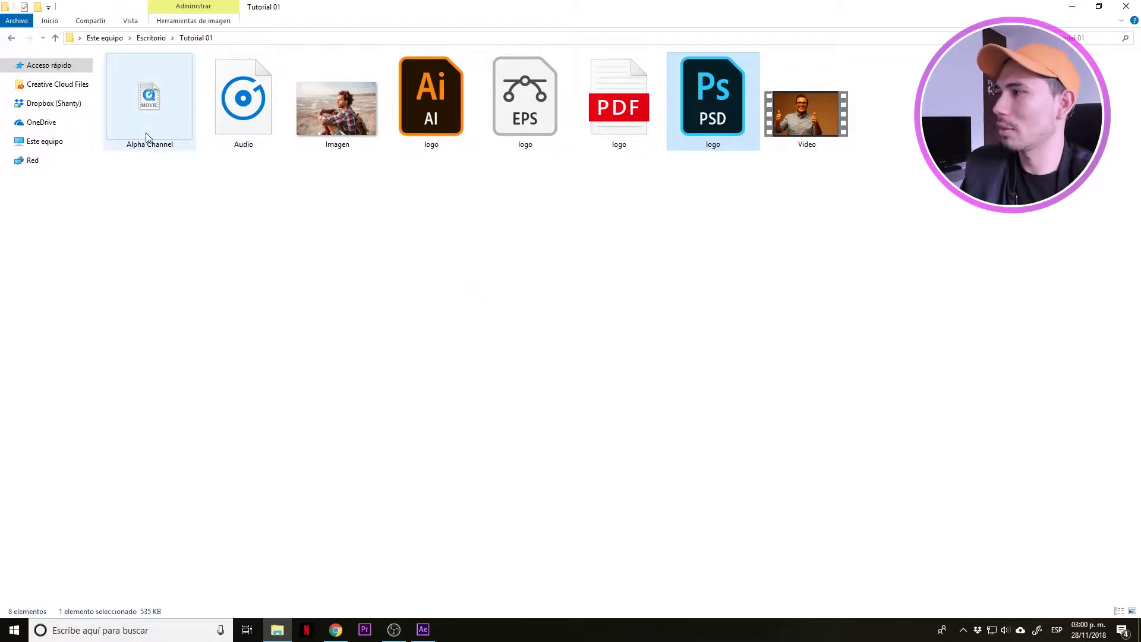
click(150, 113)
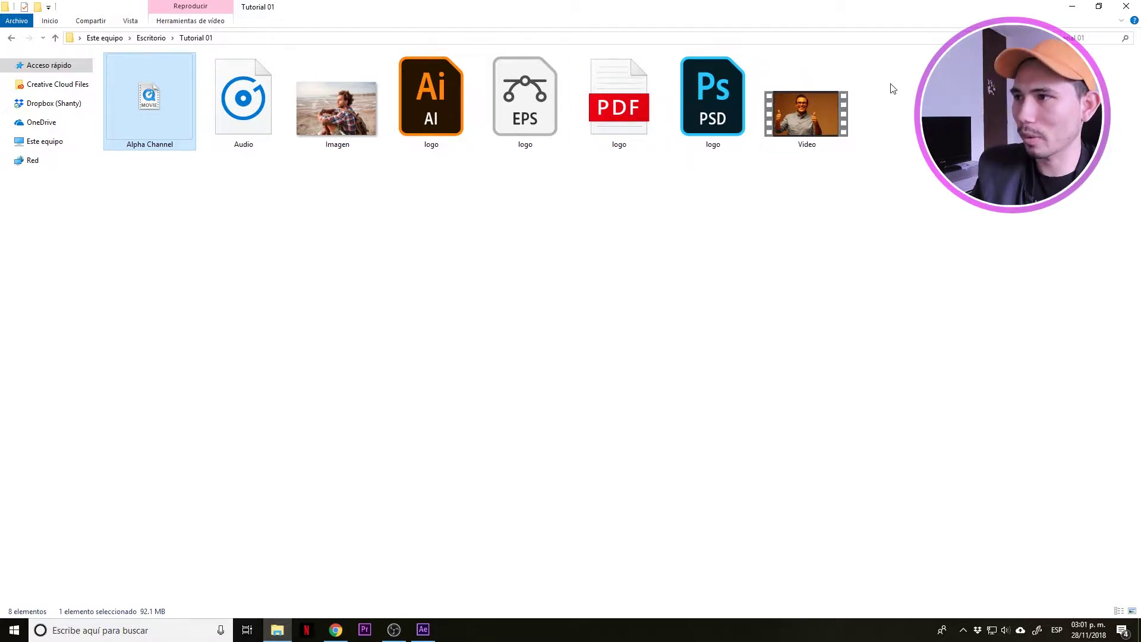
Restore the Tutorial 01 folder to a smaller window and position it over the After Effects workspace.
double_click(688, 18)
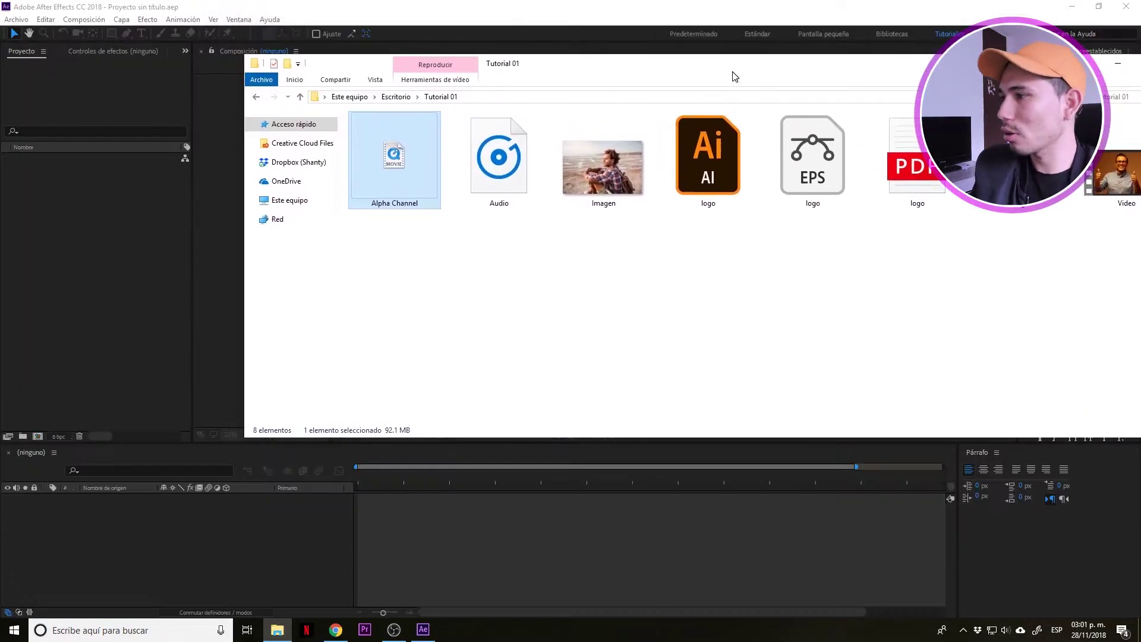
drag(250, 441, 630, 508)
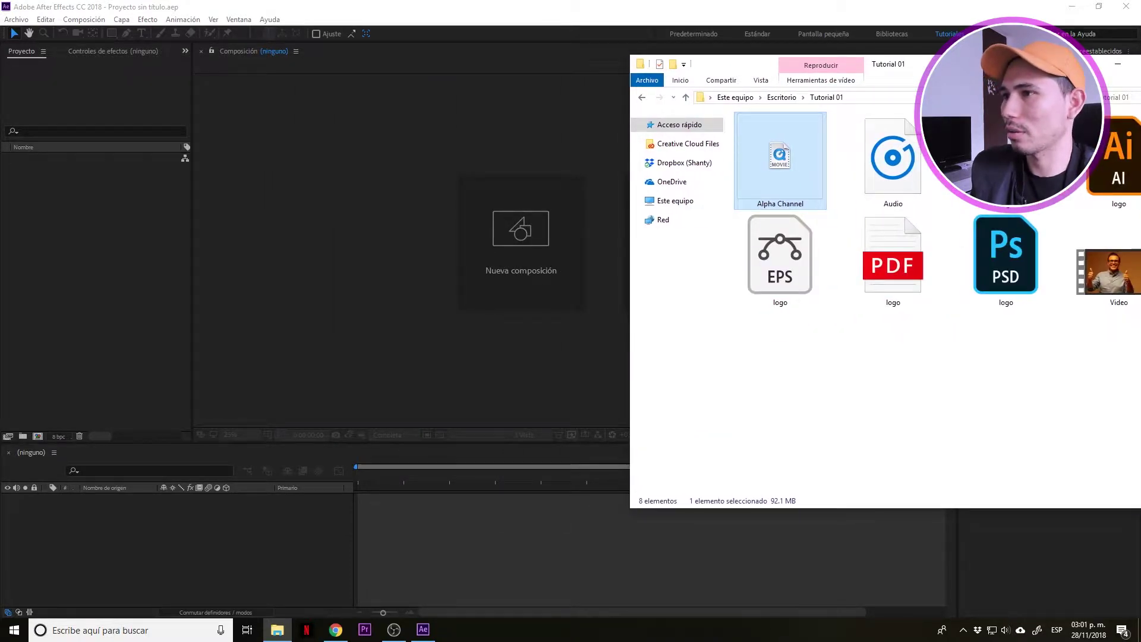
drag(960, 66, 789, 56)
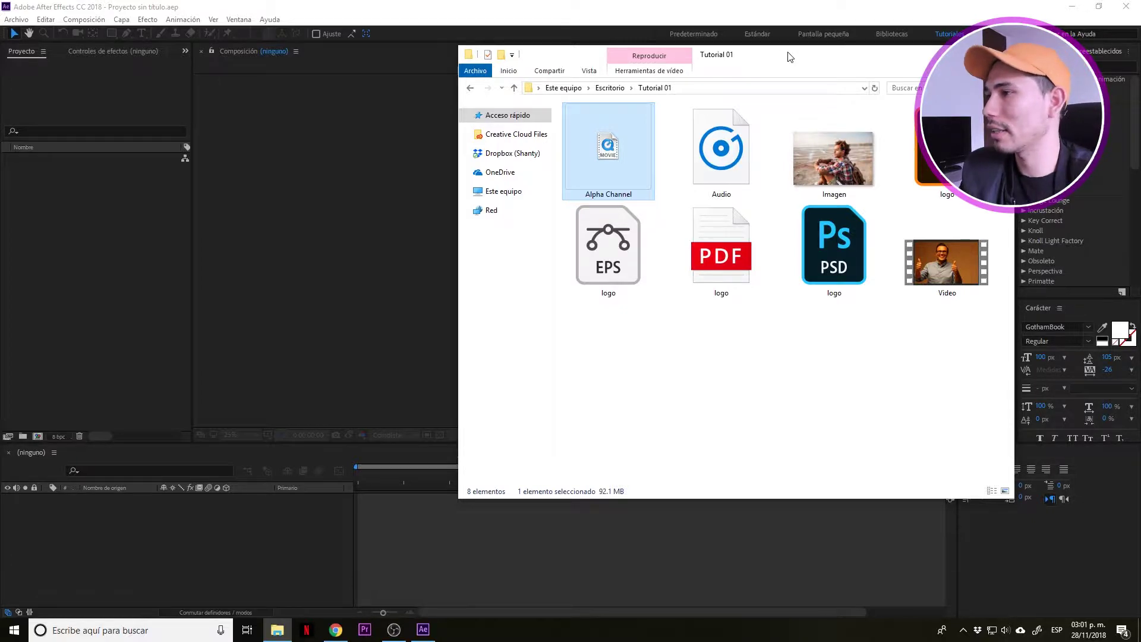
Review all eight files of the Tutorial 01 folder as import material, including the PSD and AI logos.
drag(1002, 364, 594, 124)
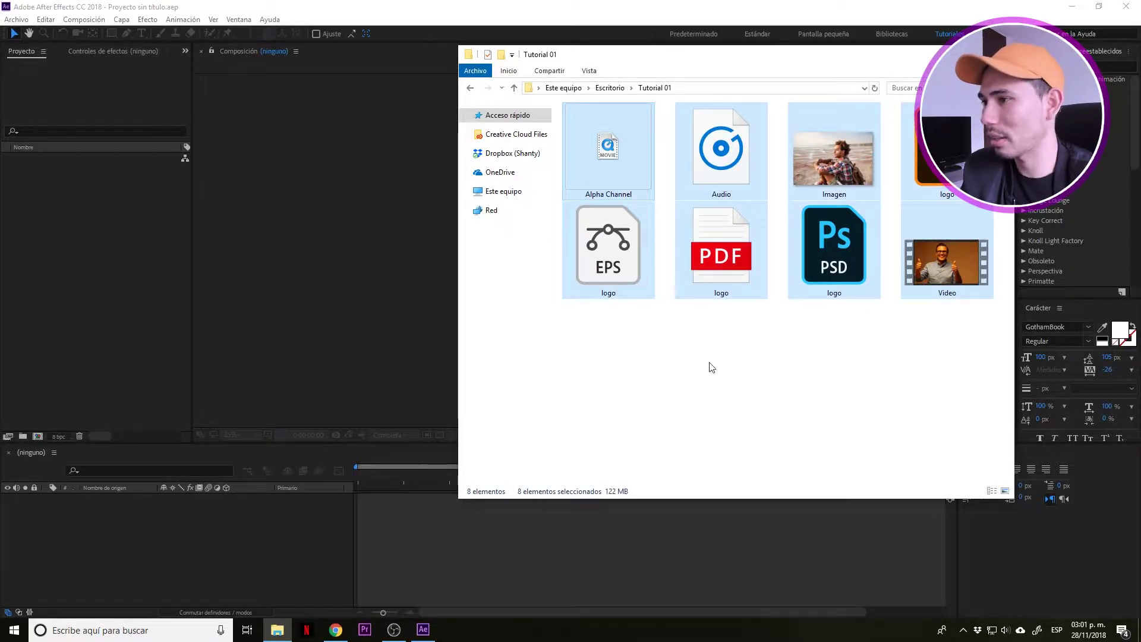
click(722, 251)
drag(585, 167, 614, 179)
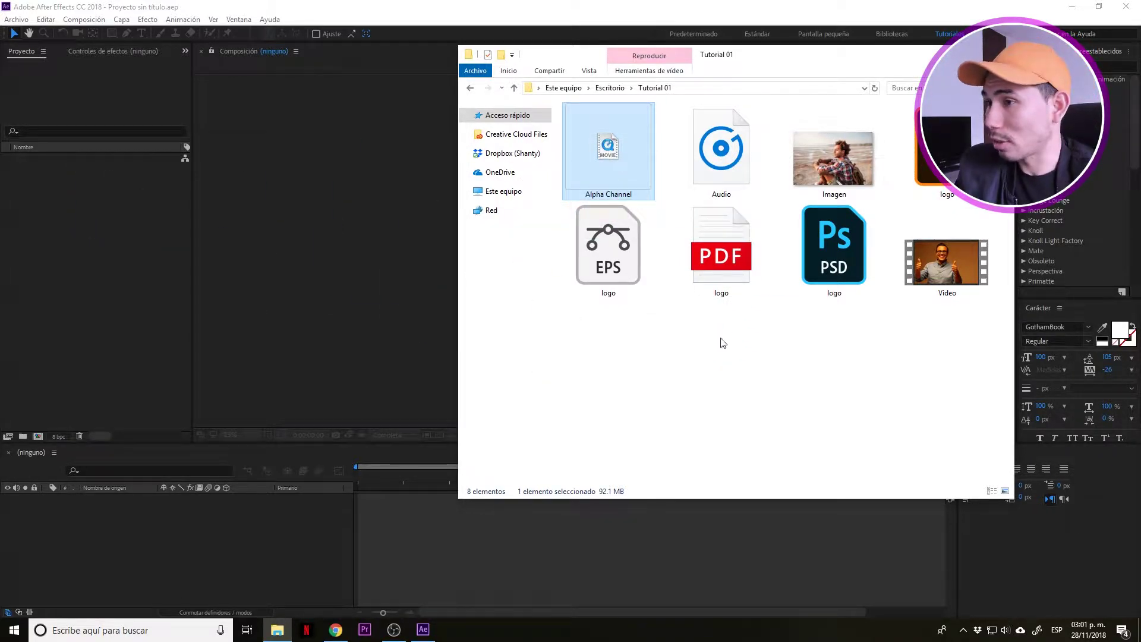
click(730, 359)
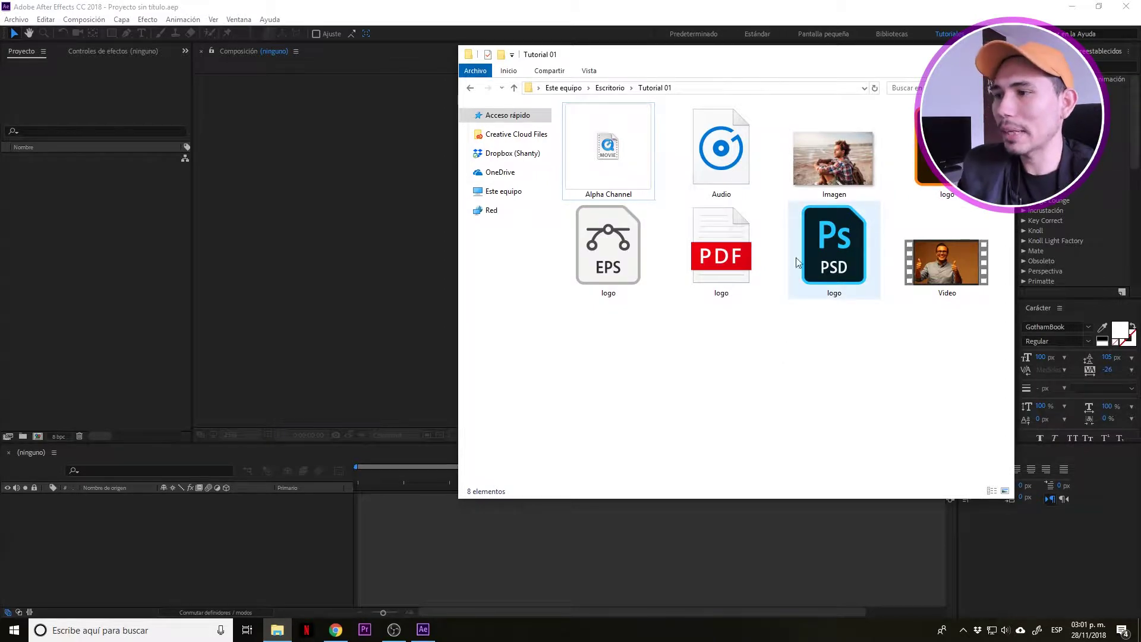
drag(965, 300, 410, 127)
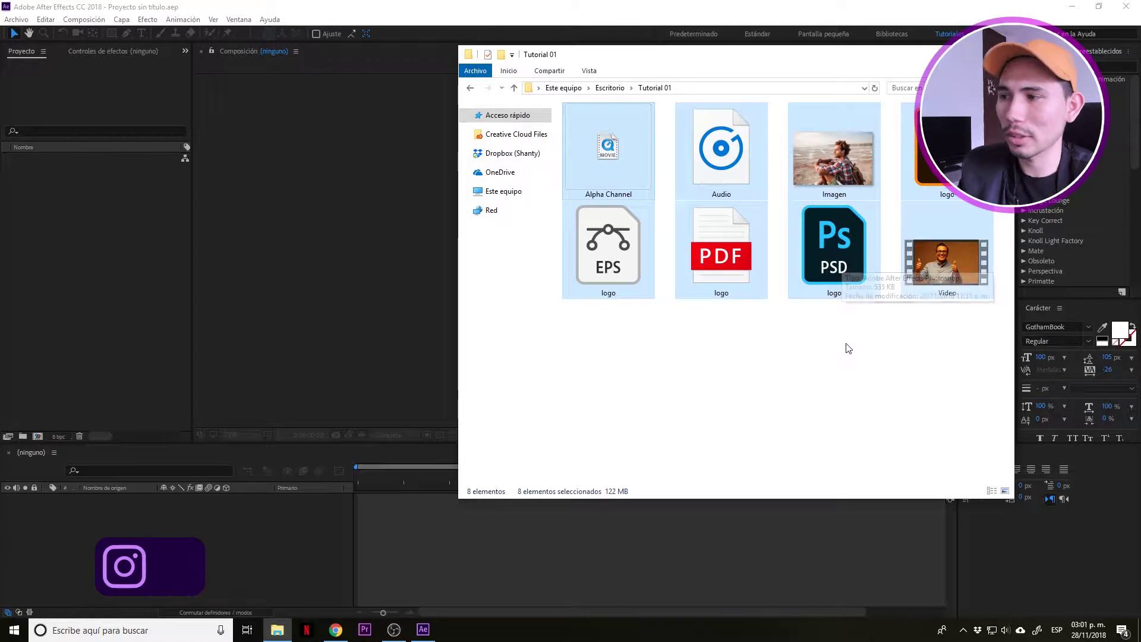
click(831, 236)
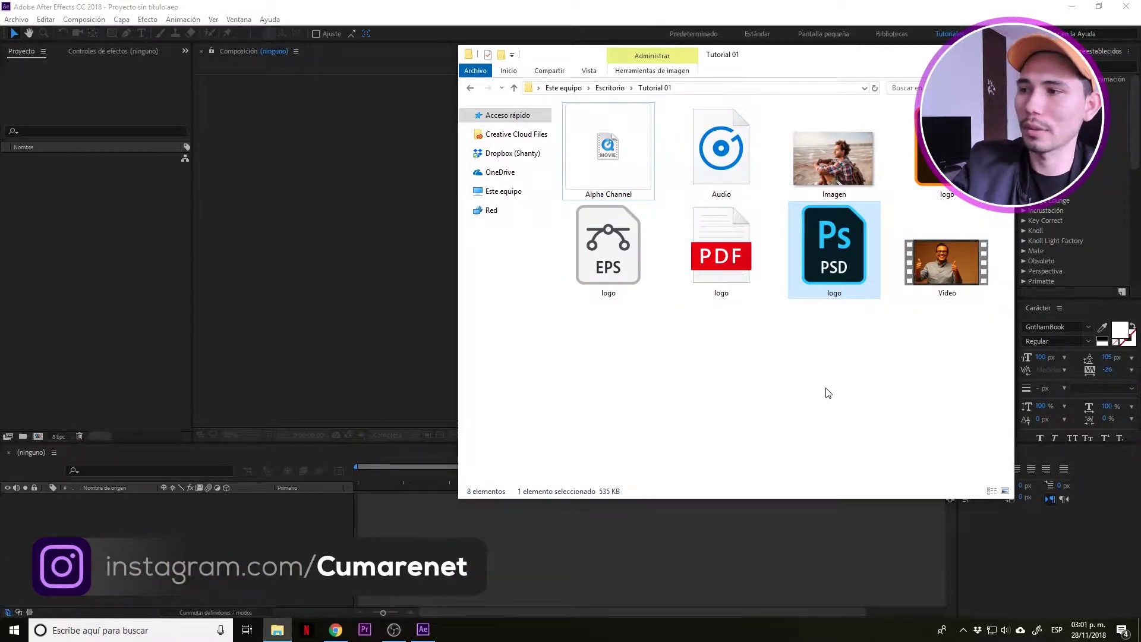
click(946, 151)
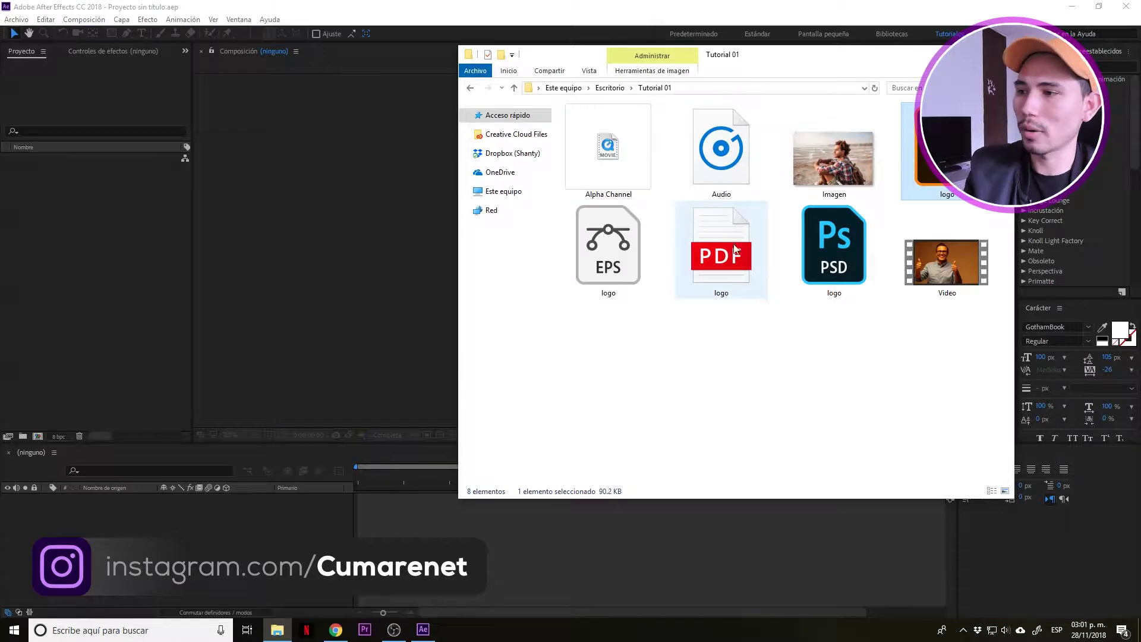
drag(945, 338, 577, 103)
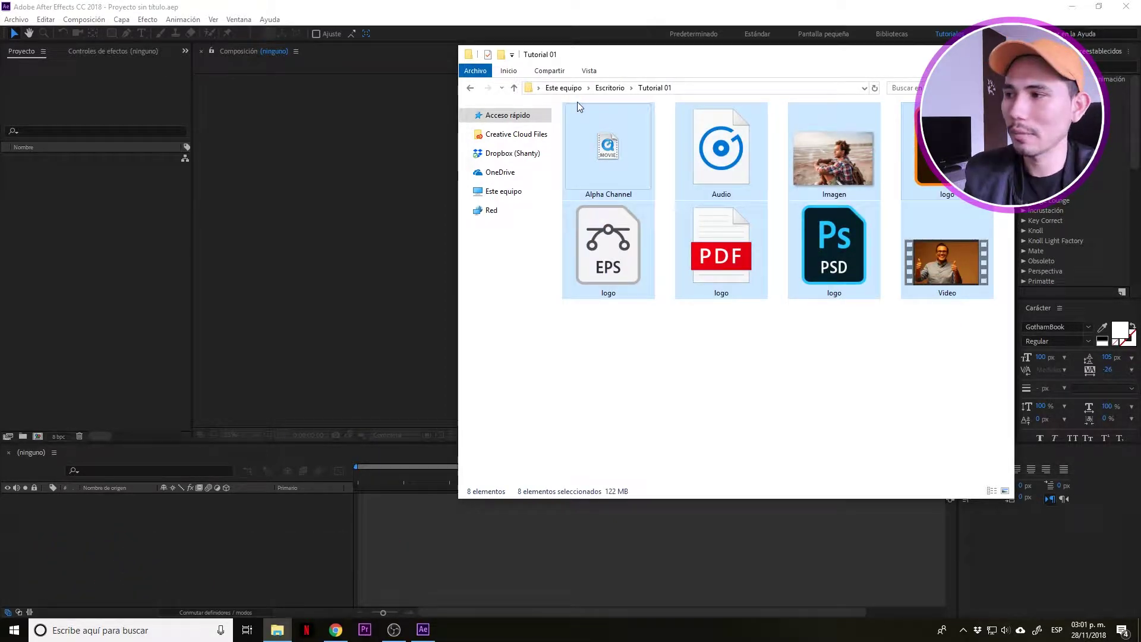
drag(614, 153, 643, 165)
click(904, 396)
mouse_move(834, 256)
mouse_down()
mouse_move(723, 285)
mouse_move(879, 268)
mouse_move(842, 269)
mouse_up()
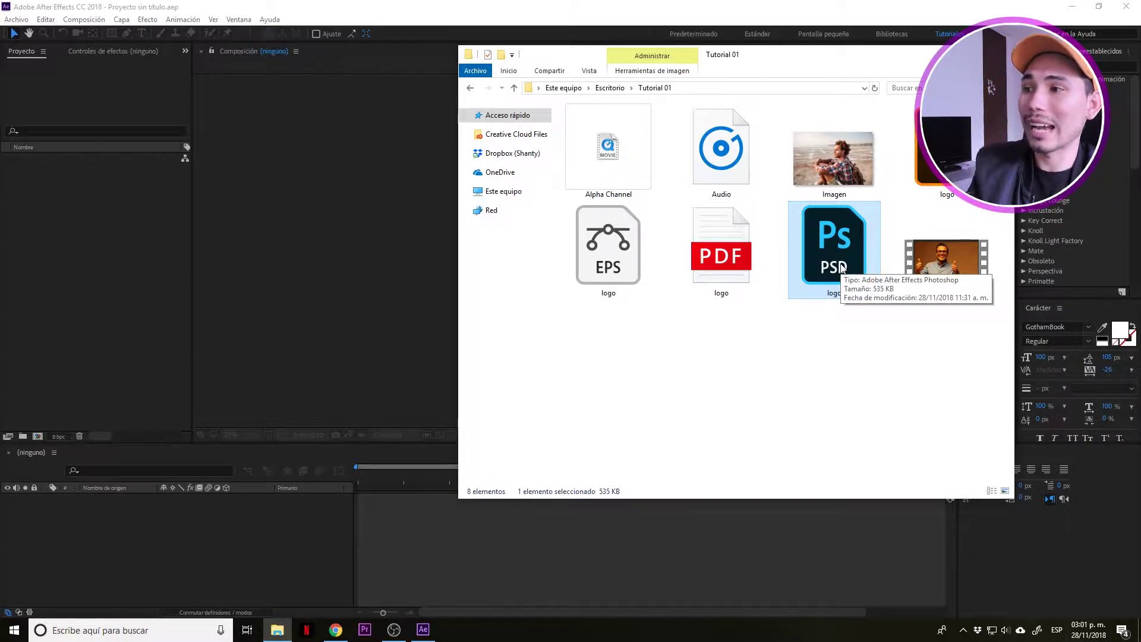
click(859, 352)
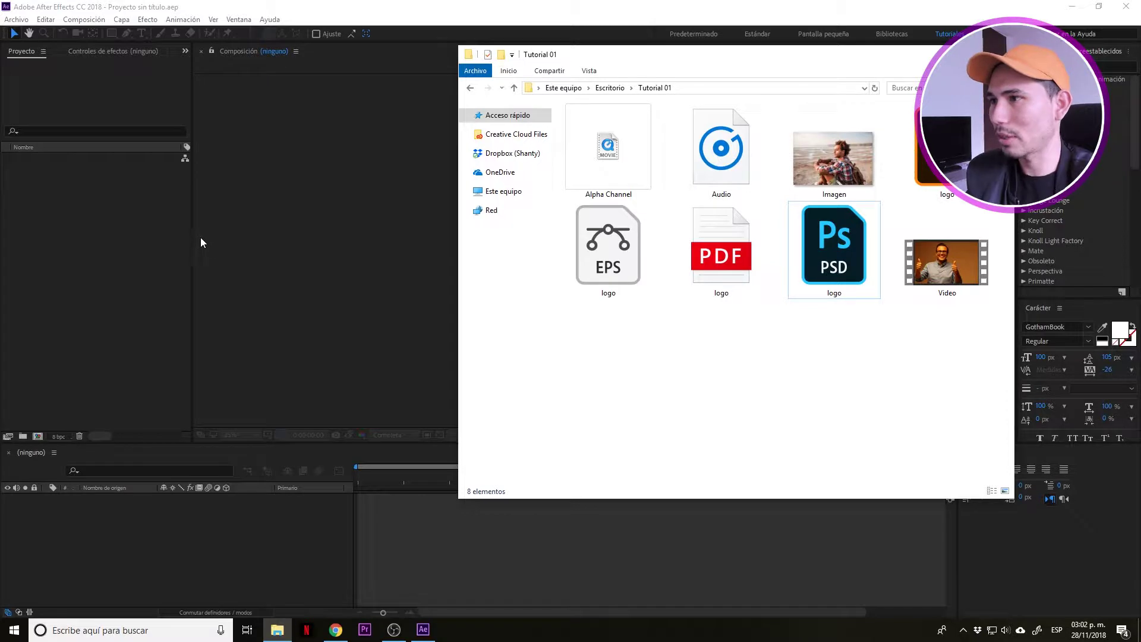
drag(982, 340, 510, 101)
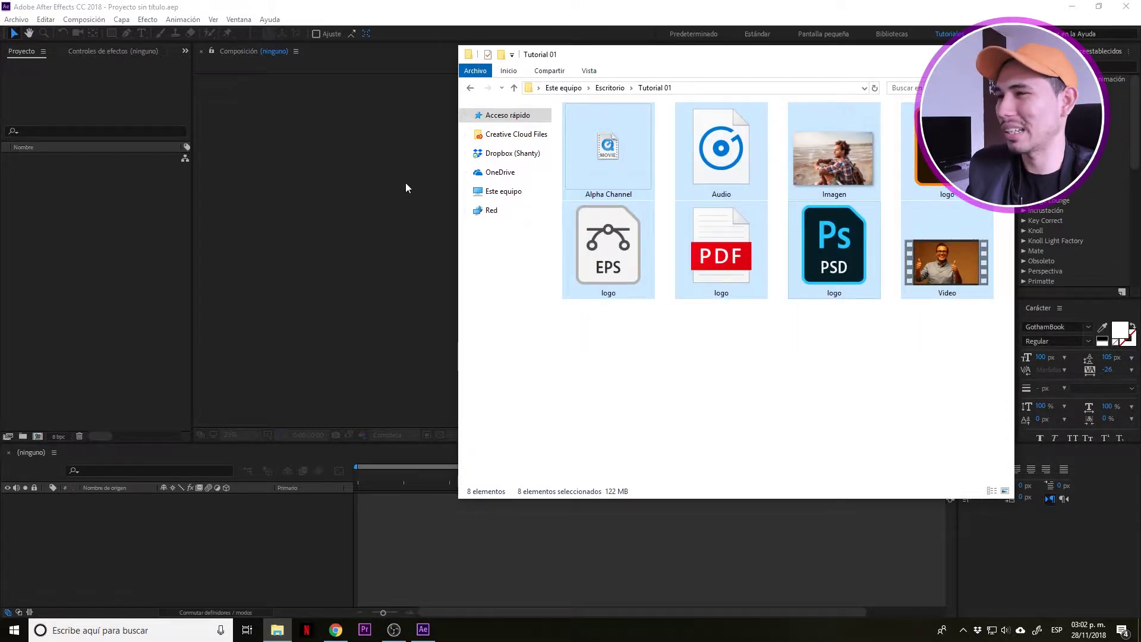
click(835, 338)
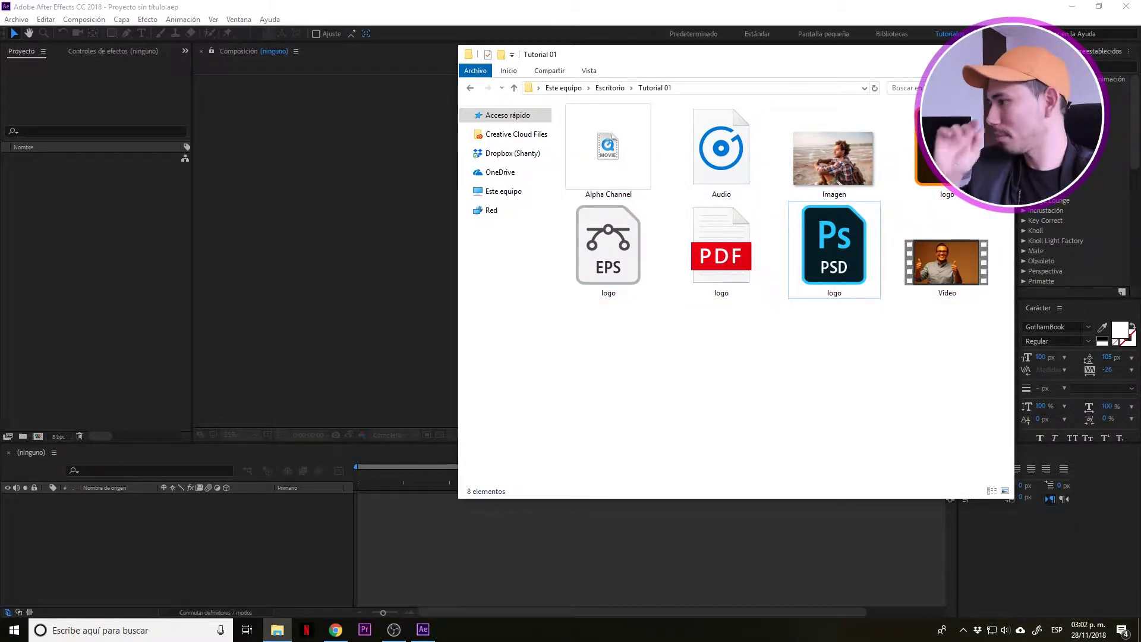
Put the folder window away and examine the After Effects commands for importing files and recent footage.
click(1001, 54)
click(99, 280)
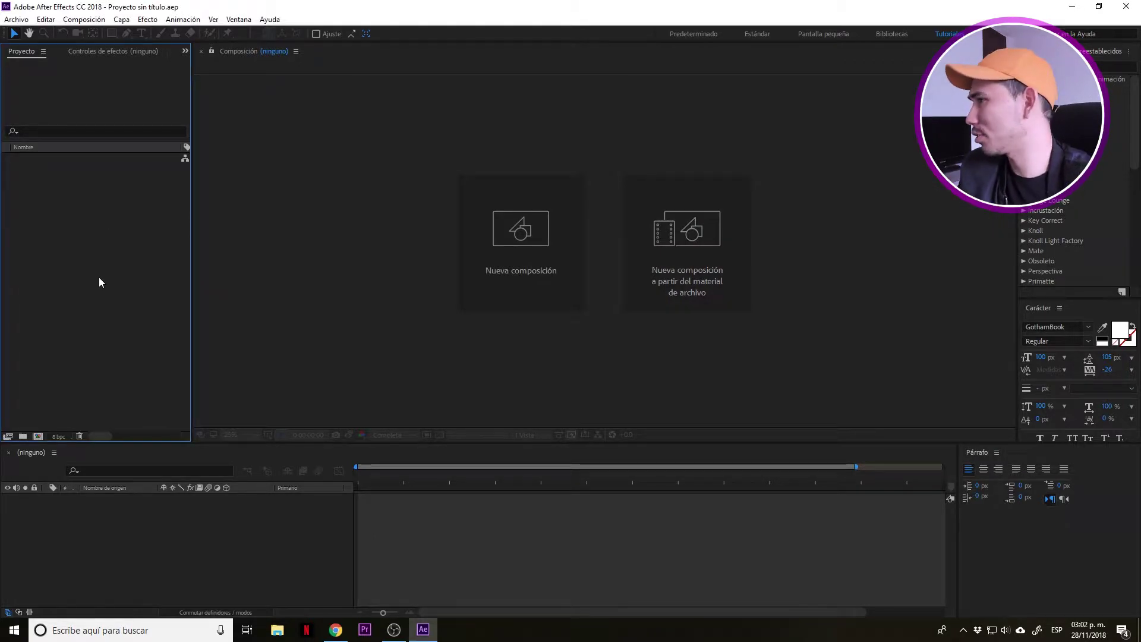
click(17, 20)
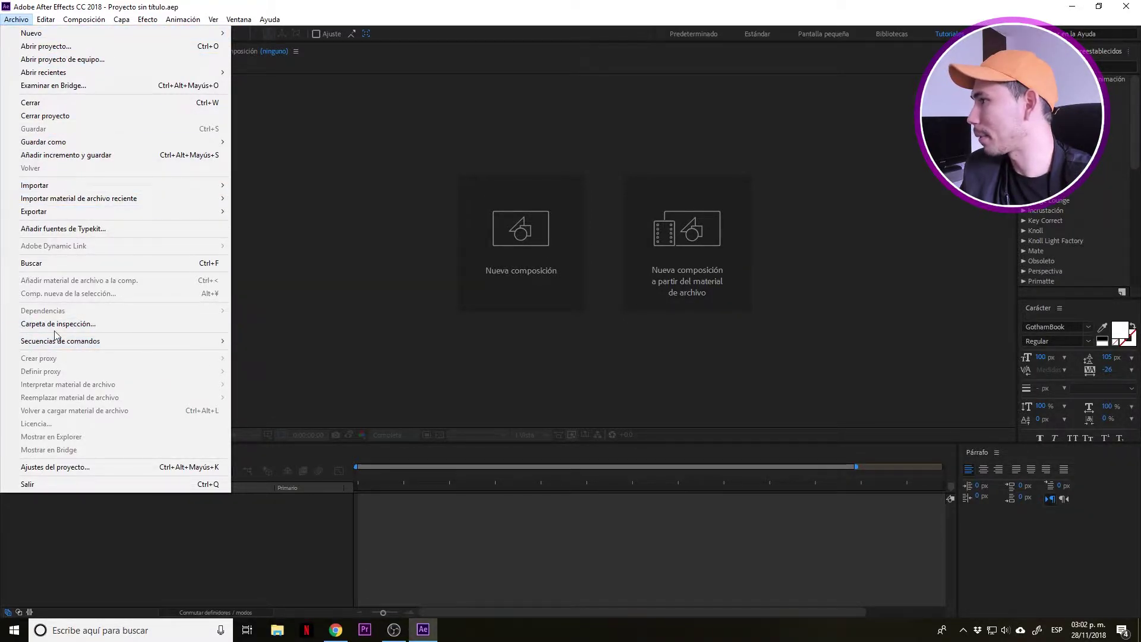
mouse_move(52, 26)
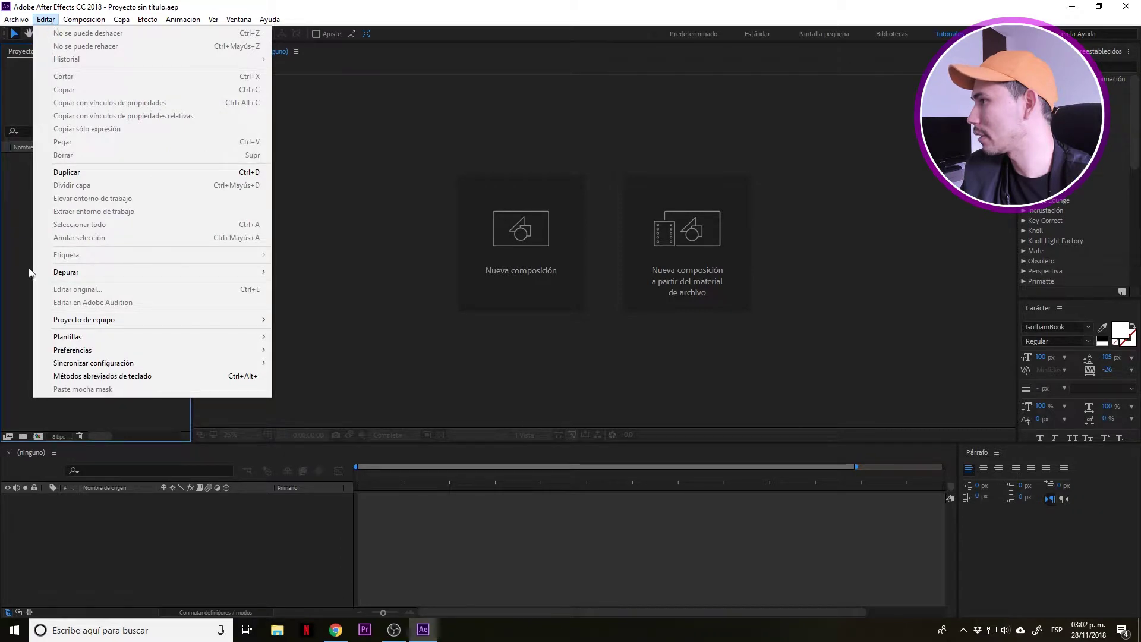
click(25, 261)
click(83, 19)
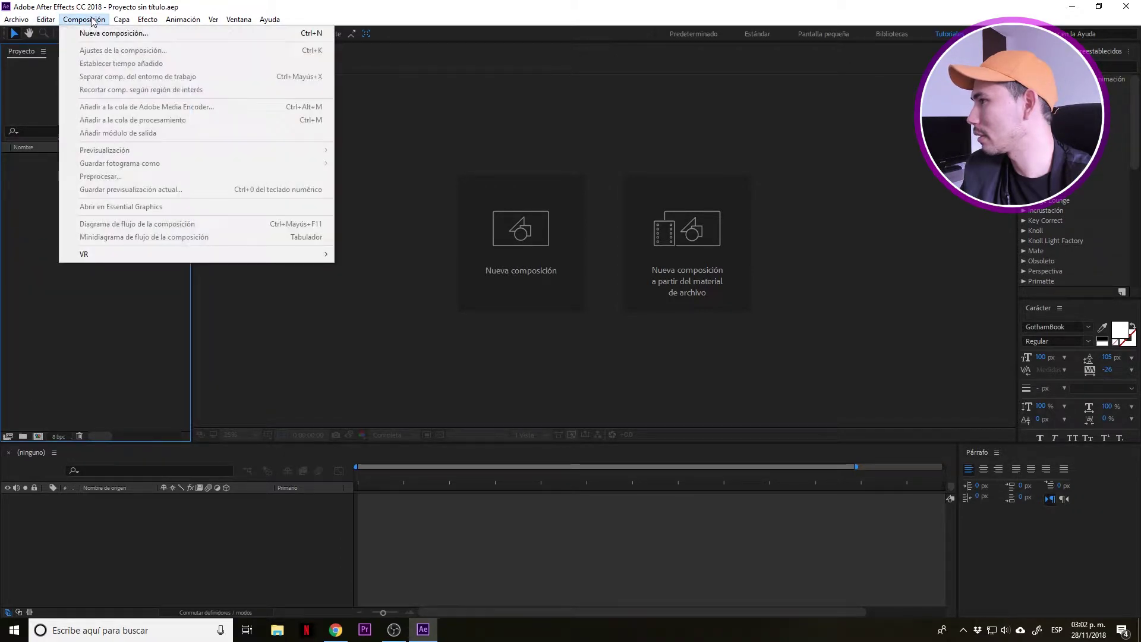
mouse_move(14, 20)
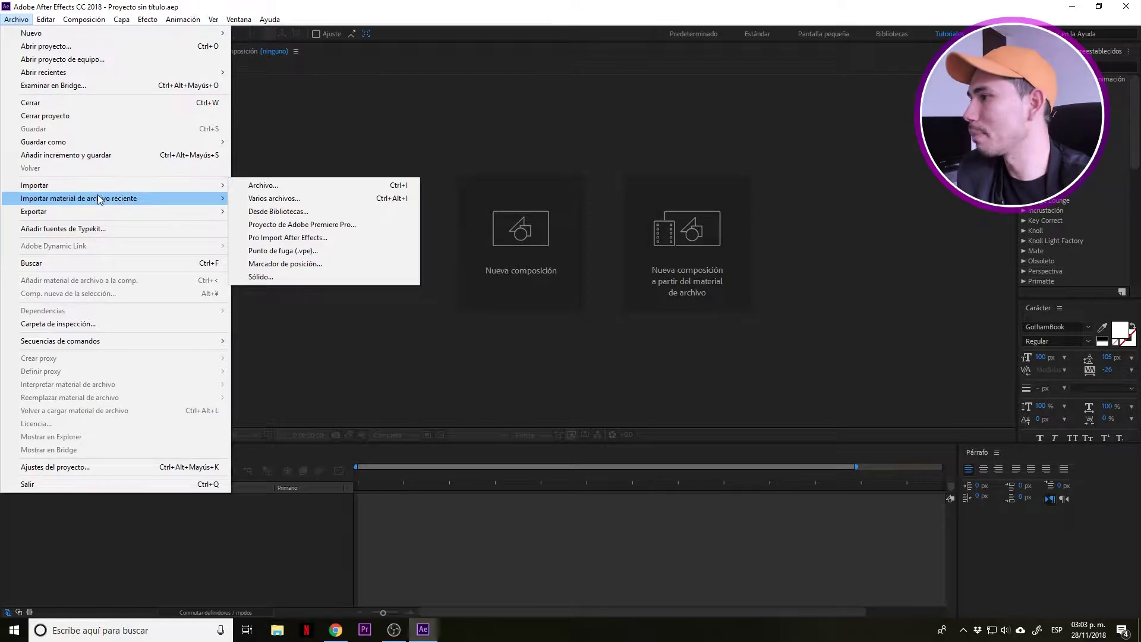
mouse_move(102, 200)
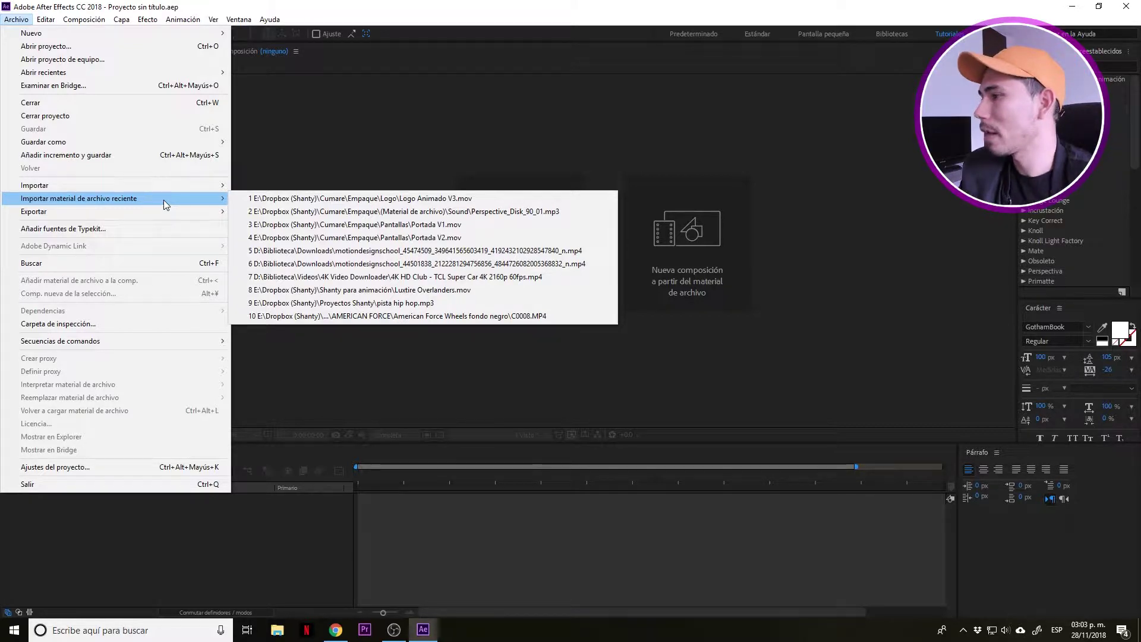
click(293, 371)
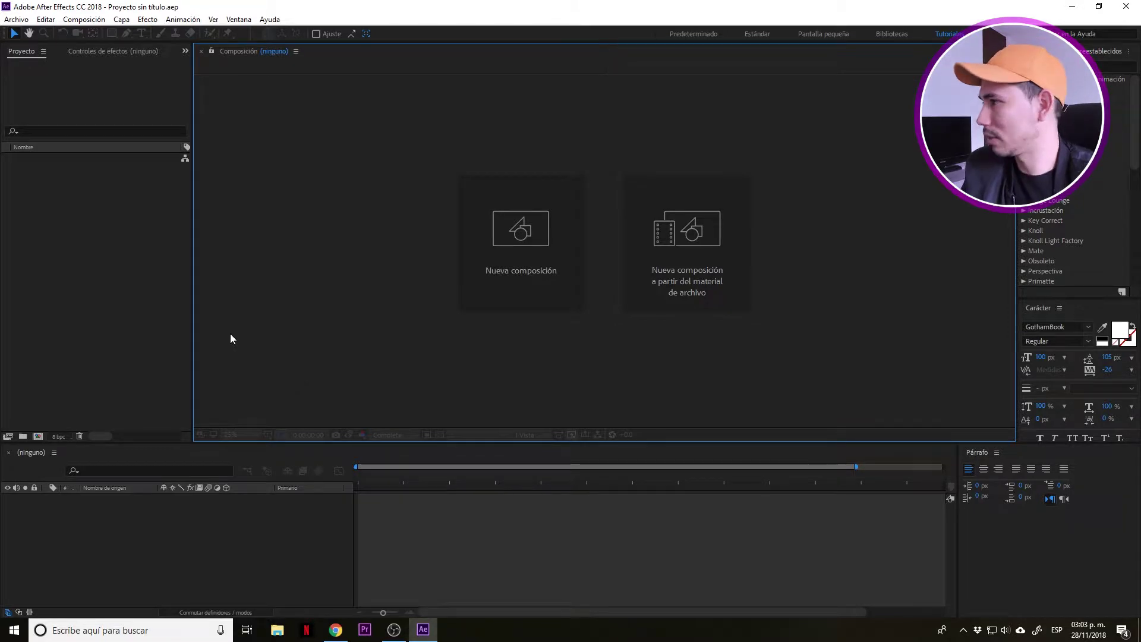
click(108, 275)
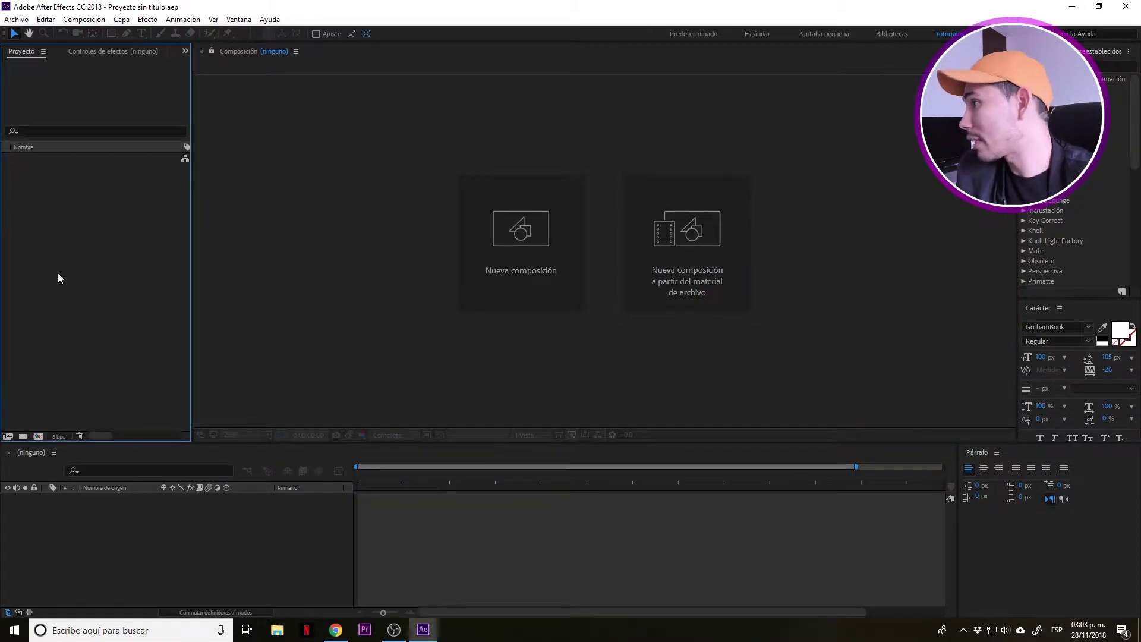
click(219, 207)
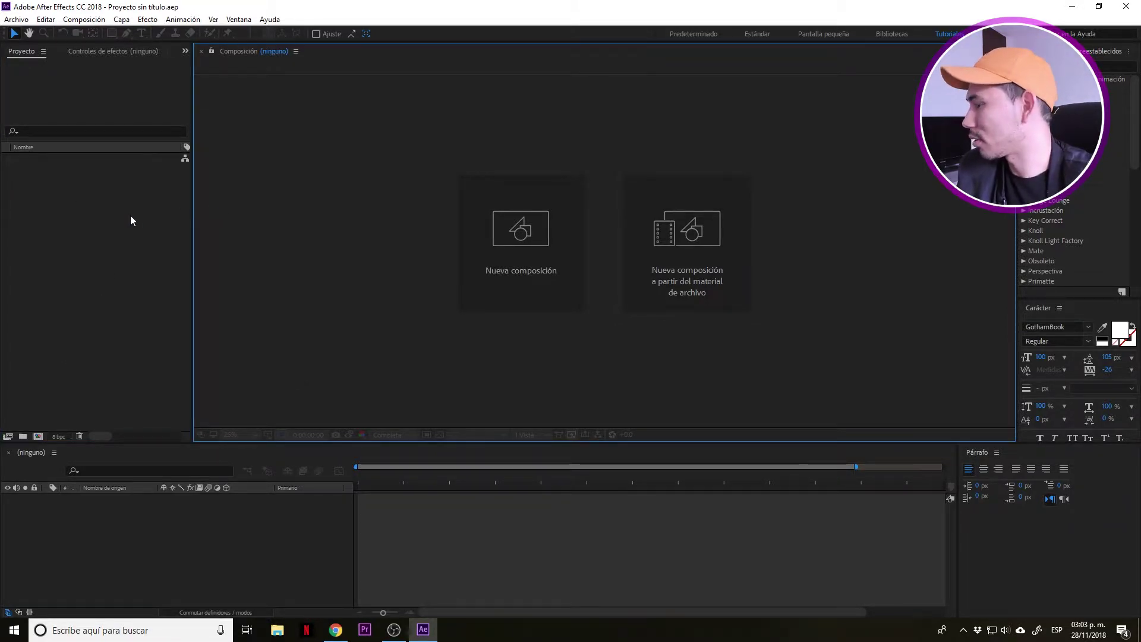
Open the file import dialog from the empty project area, reposition it and close it without importing anything.
click(110, 225)
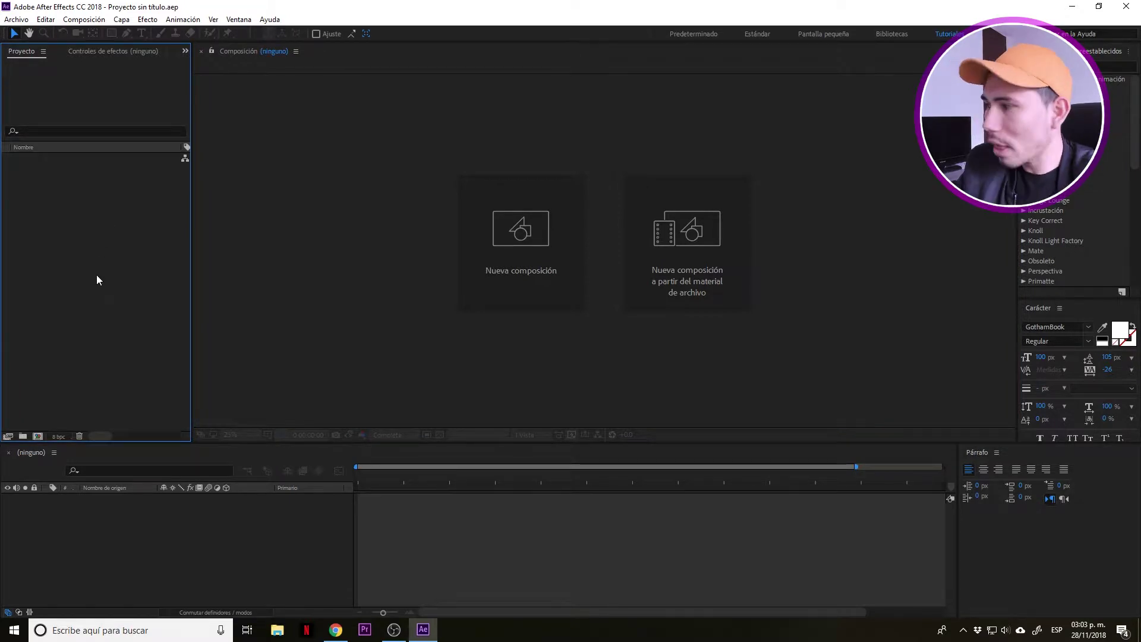
double_click(87, 245)
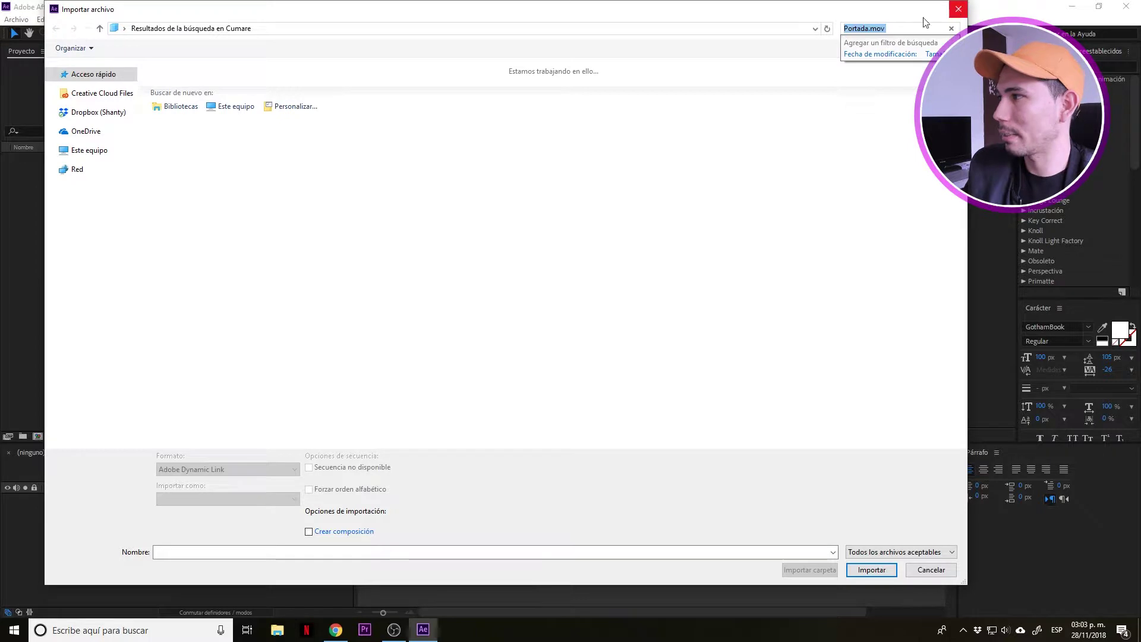
drag(165, 9, 178, 17)
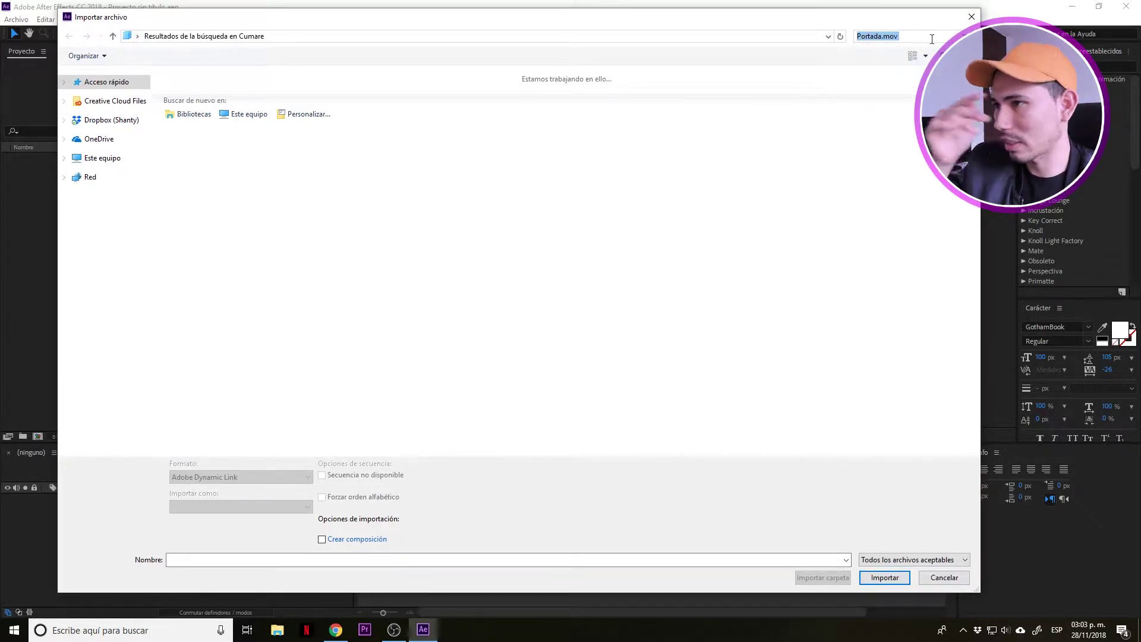
click(979, 17)
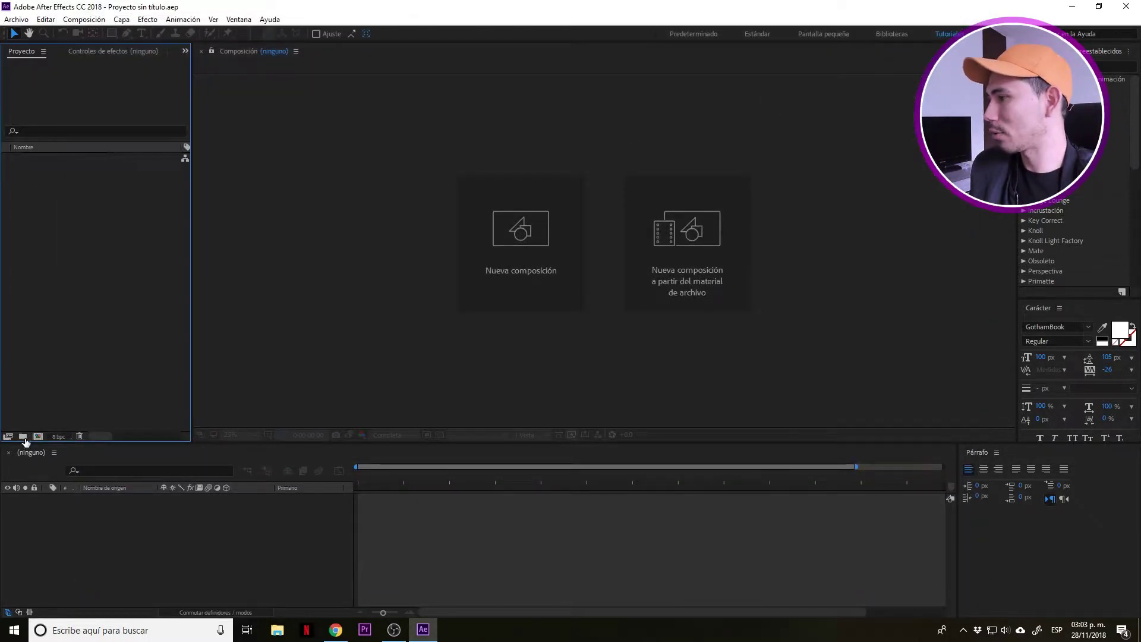
Try the alternative ways of calling up the file import dialog, closing it each time without importing.
right_click(87, 335)
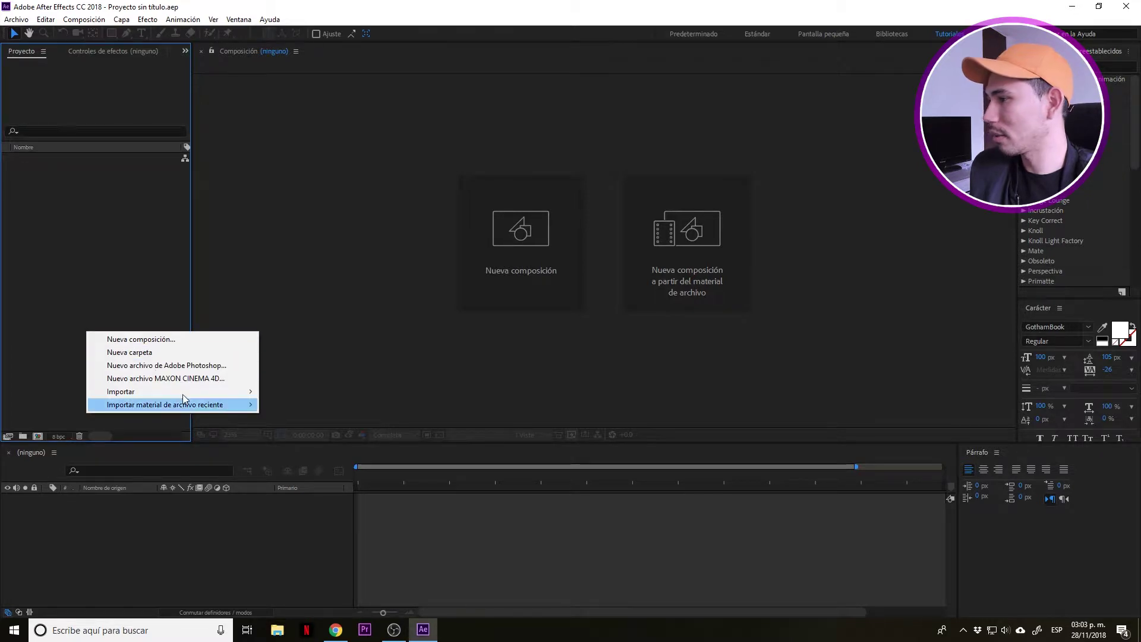
mouse_move(199, 391)
click(314, 390)
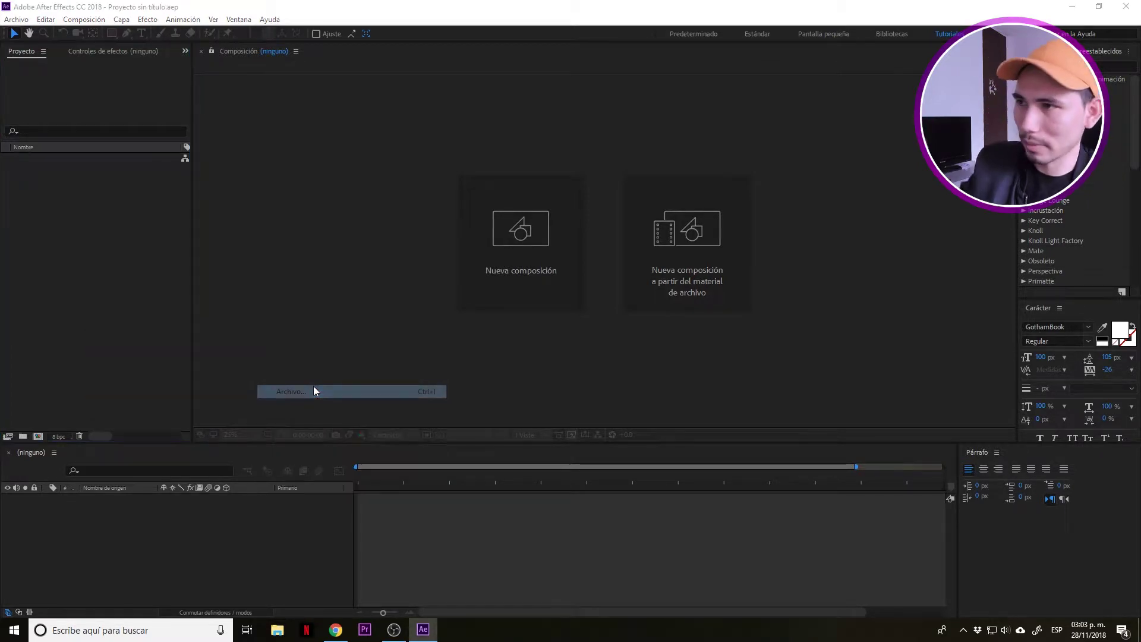
click(974, 16)
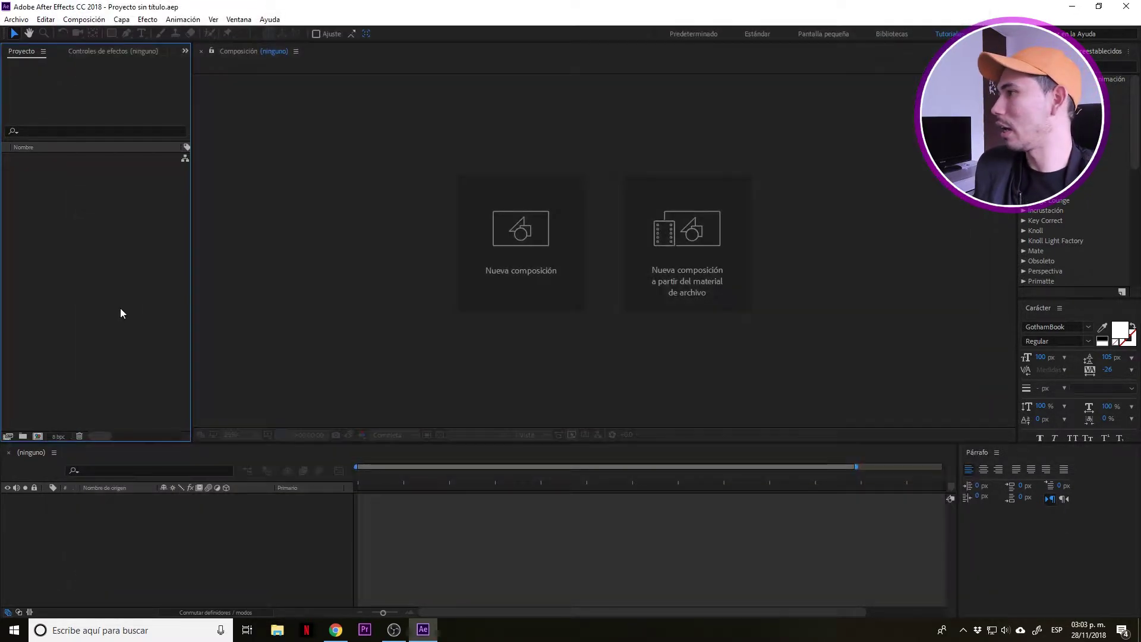
click(16, 20)
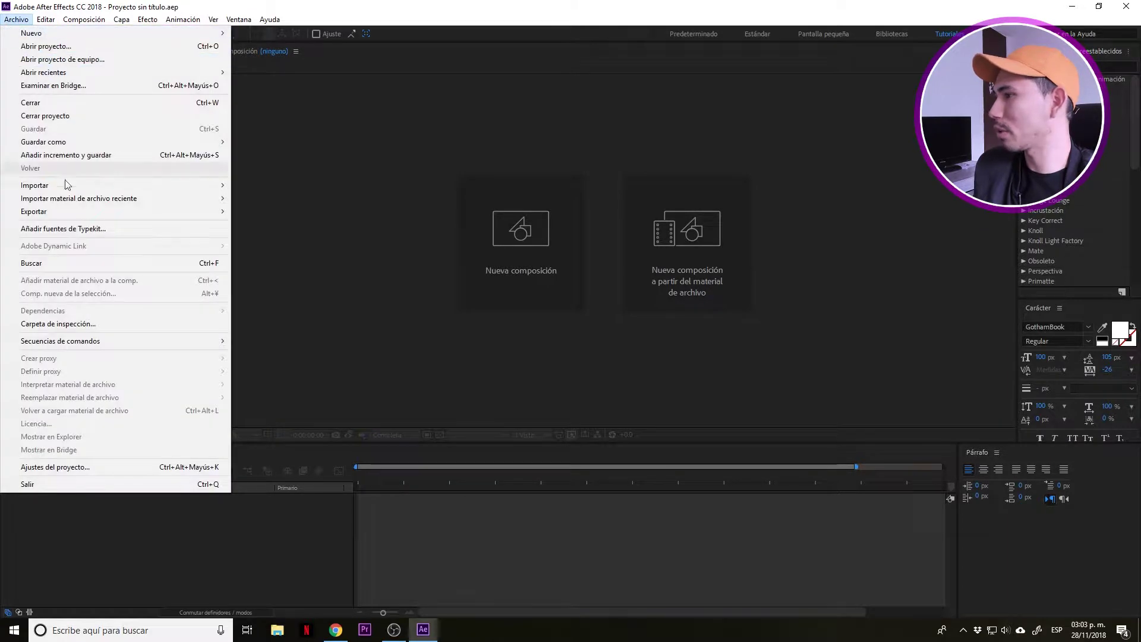
mouse_move(64, 185)
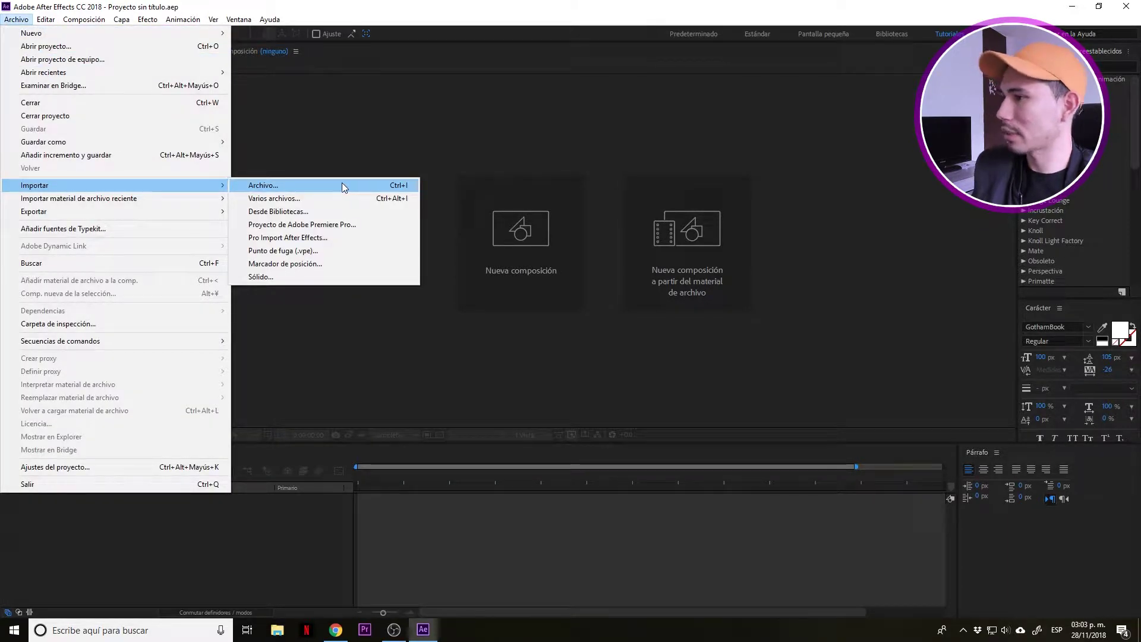
click(341, 184)
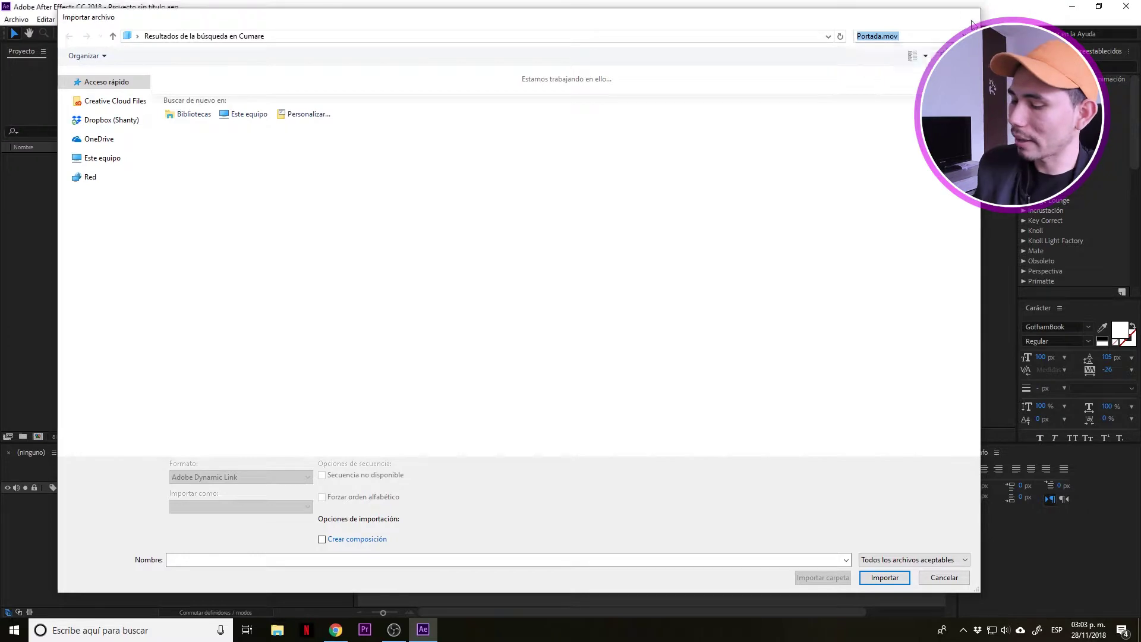
click(971, 17)
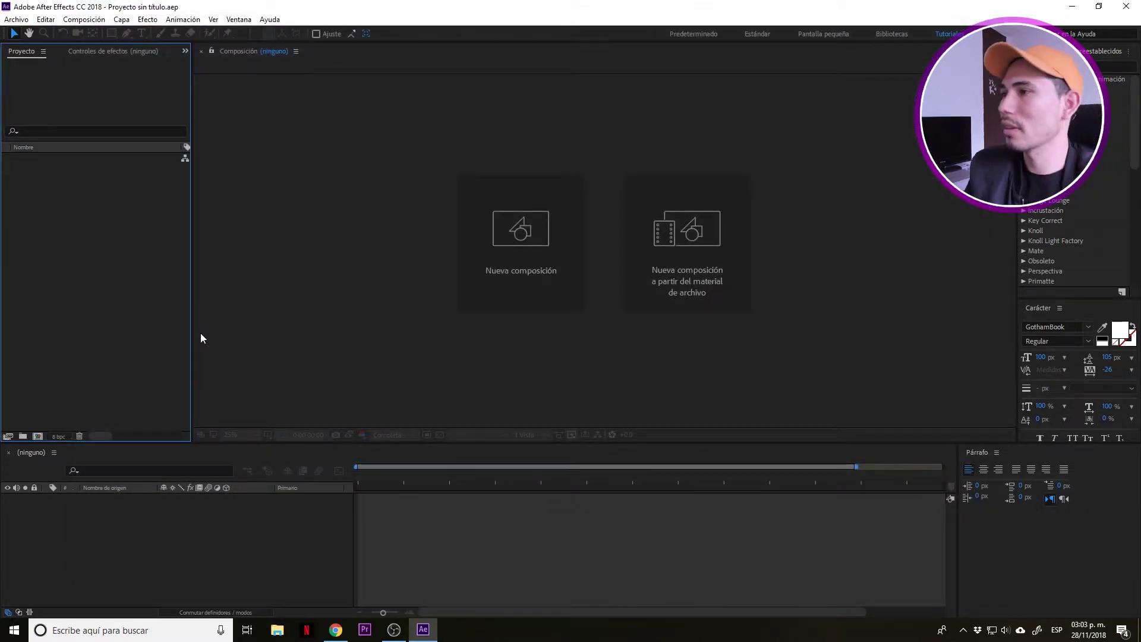
key(ctrl+i)
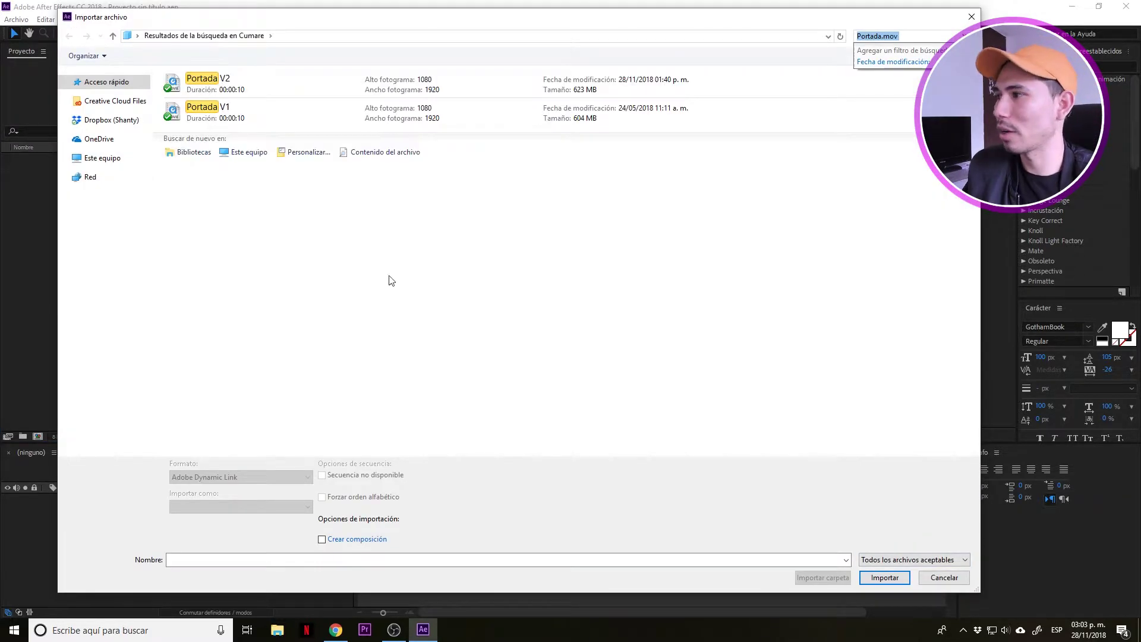
click(971, 18)
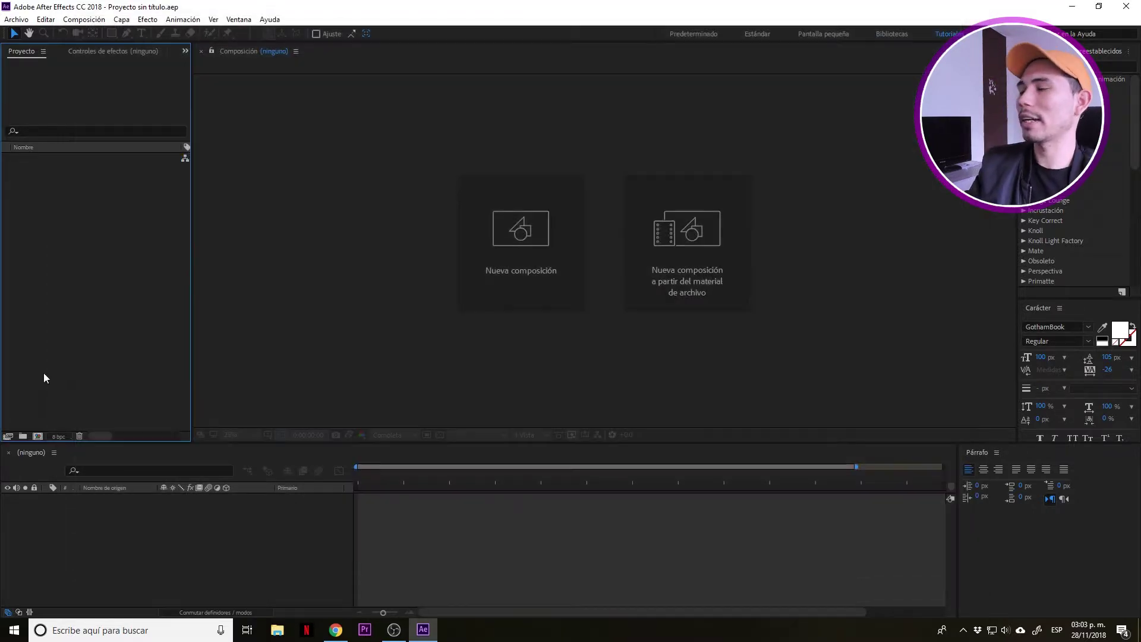
Import the Alpha Channel QuickTime movie from the Tutorial 01 folder on the desktop.
double_click(69, 290)
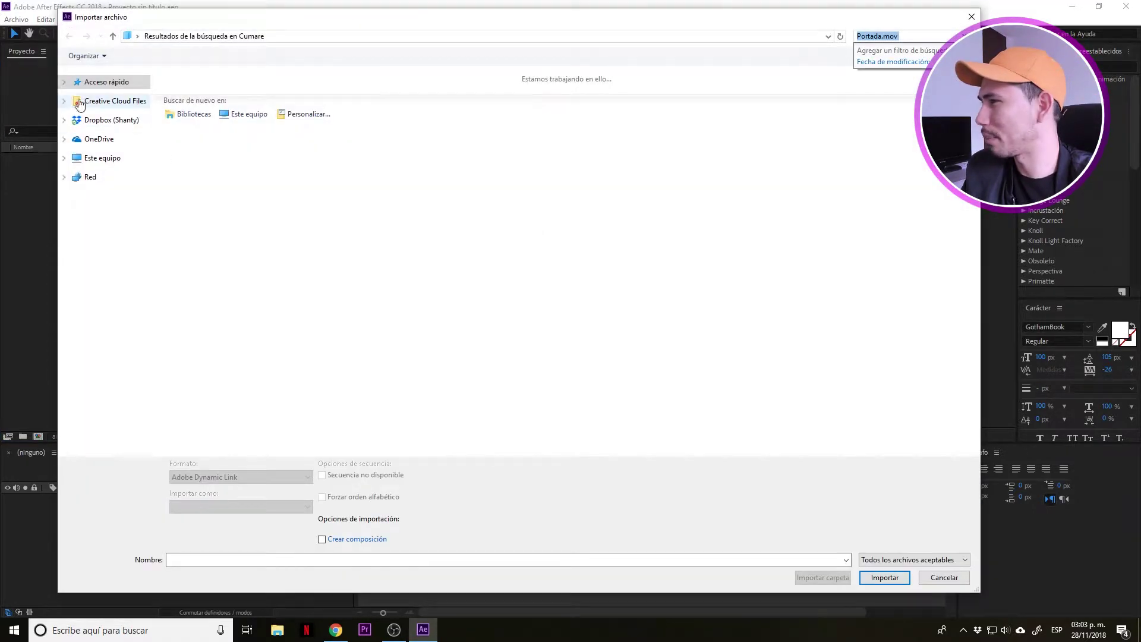
click(64, 82)
click(98, 107)
click(64, 82)
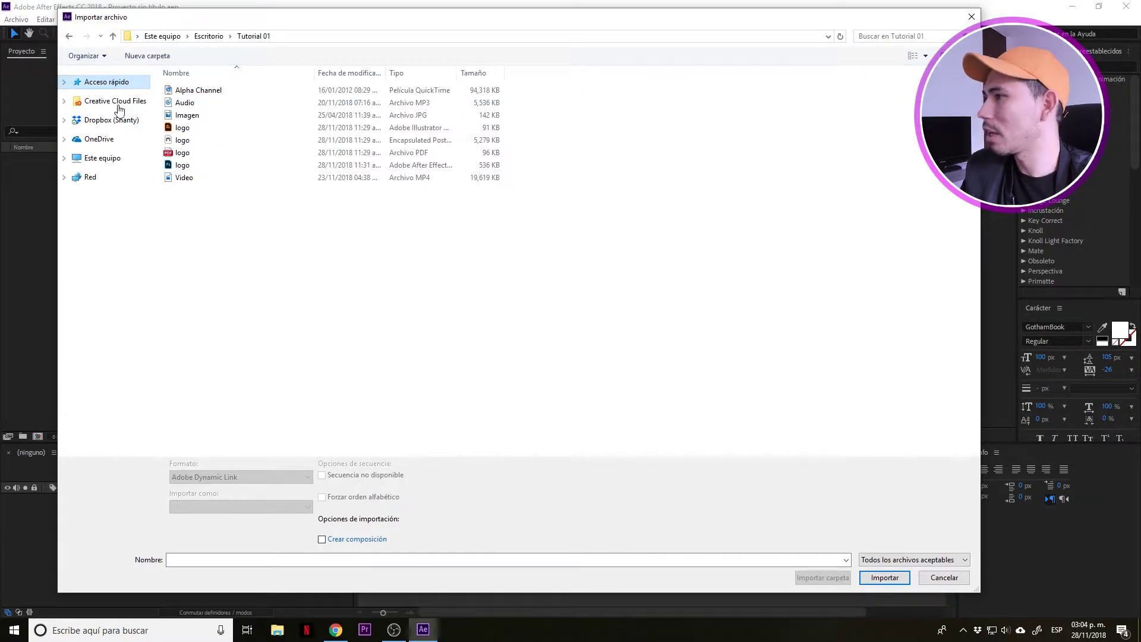
double_click(216, 92)
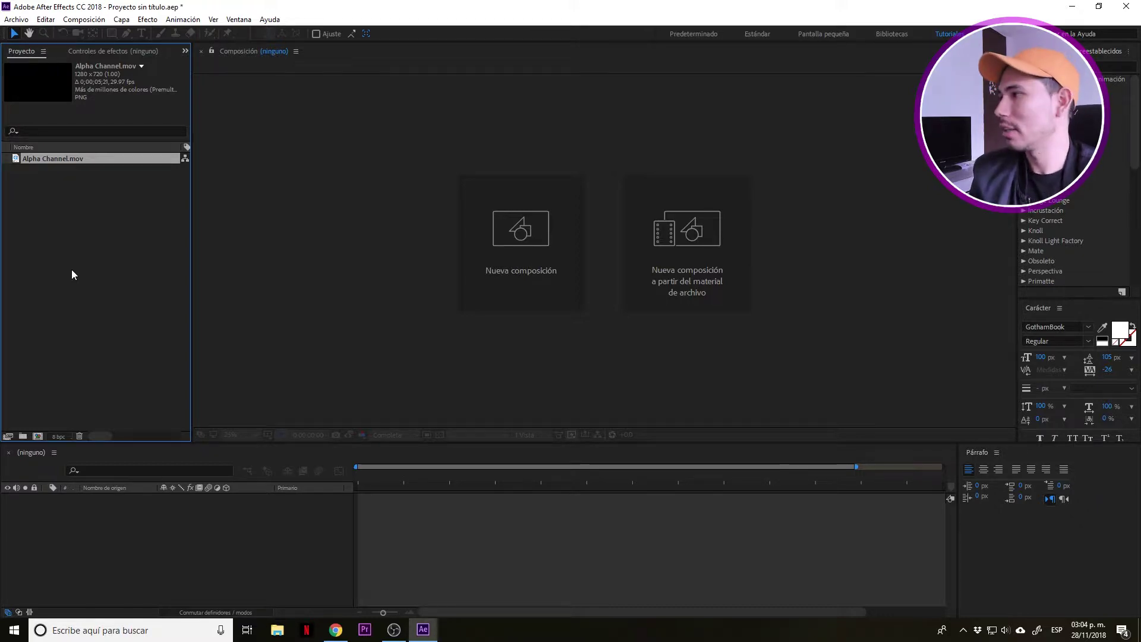
Create a new composition from the Alpha Channel.mov footage and select the footage to view its details.
right_click(40, 155)
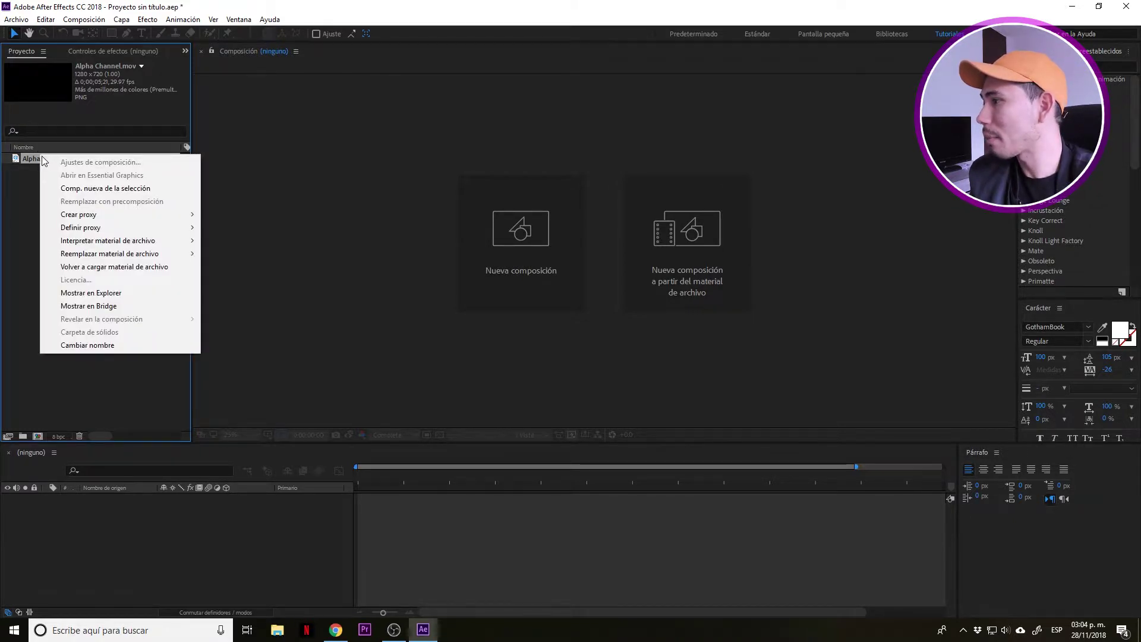
click(130, 188)
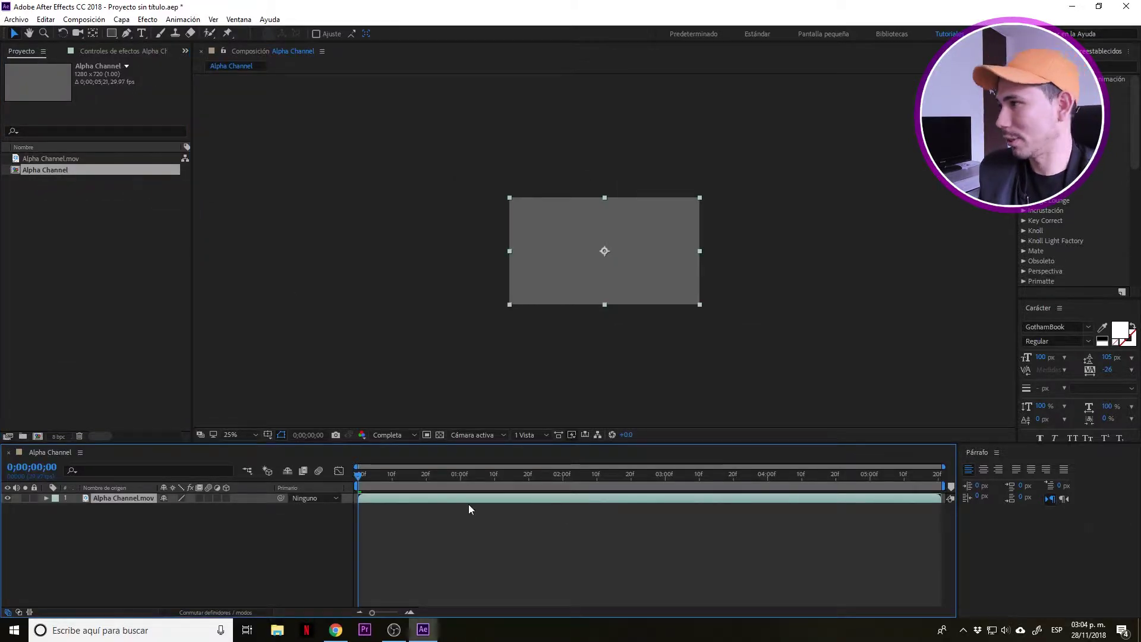
click(61, 158)
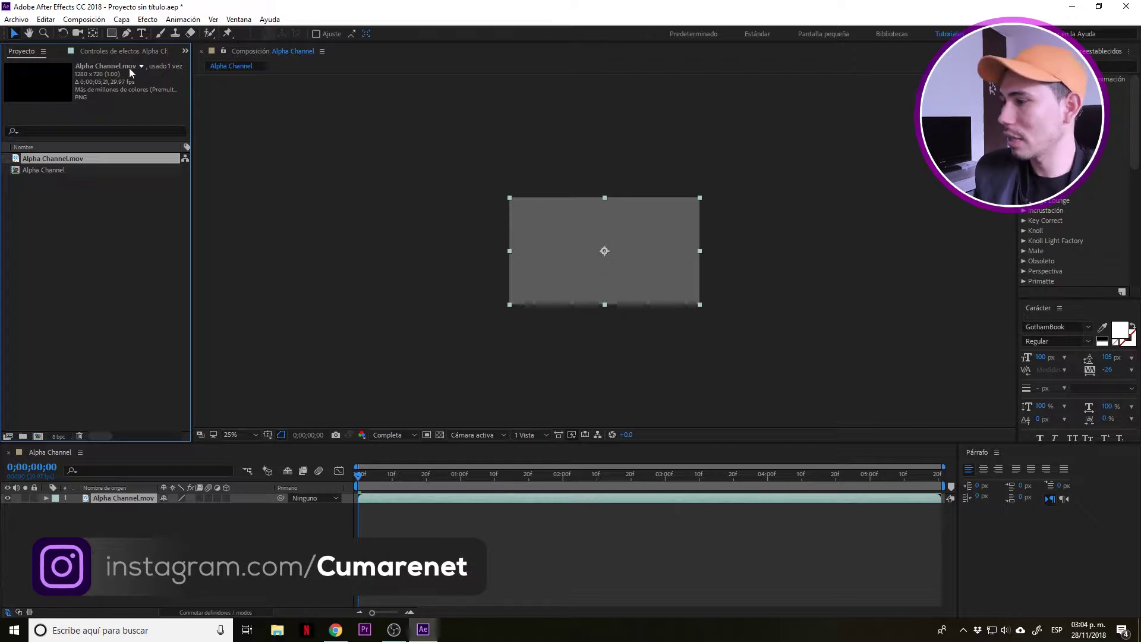
Show the transparency grid at 50% magnification and scrub through the Alpha Channel composition to 0;00;02;01.
drag(366, 483, 679, 483)
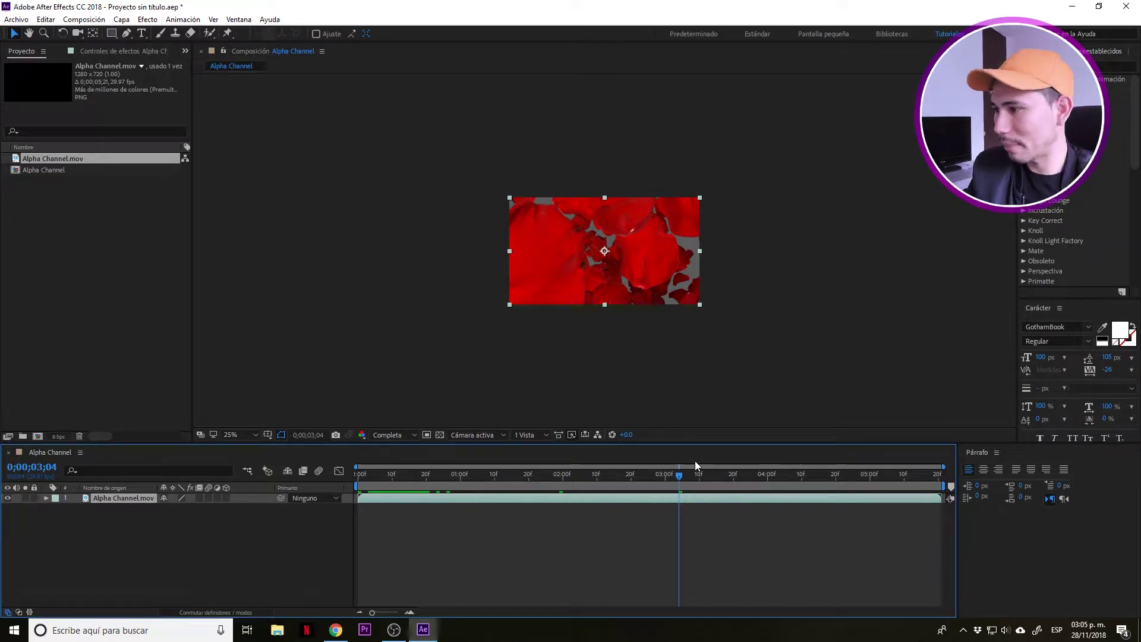
click(440, 434)
key(period)
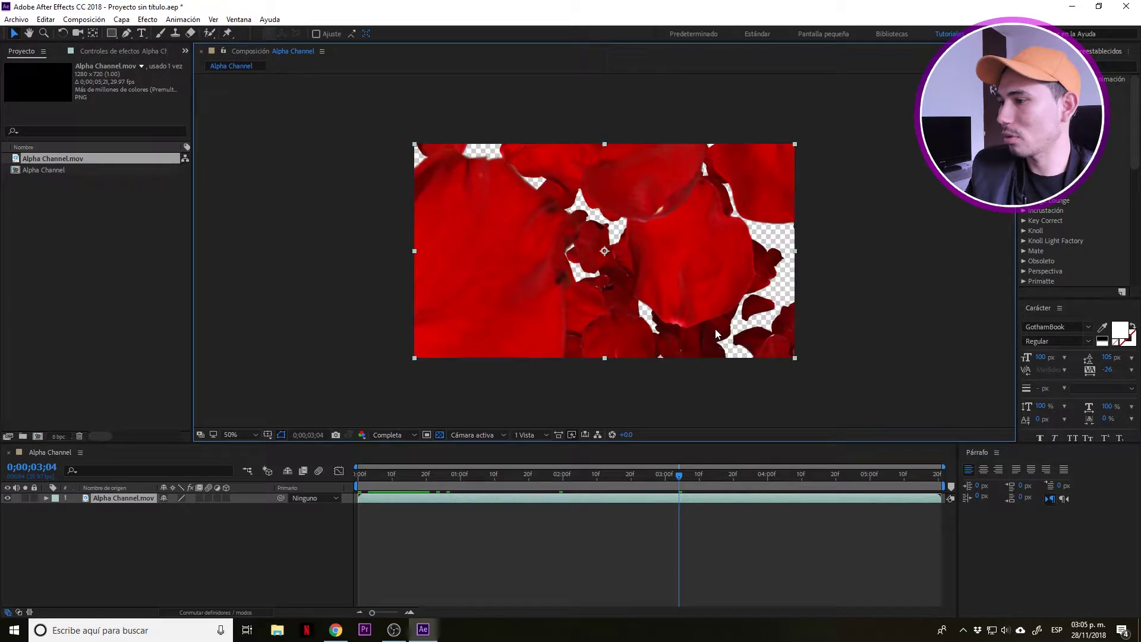
drag(576, 483, 484, 544)
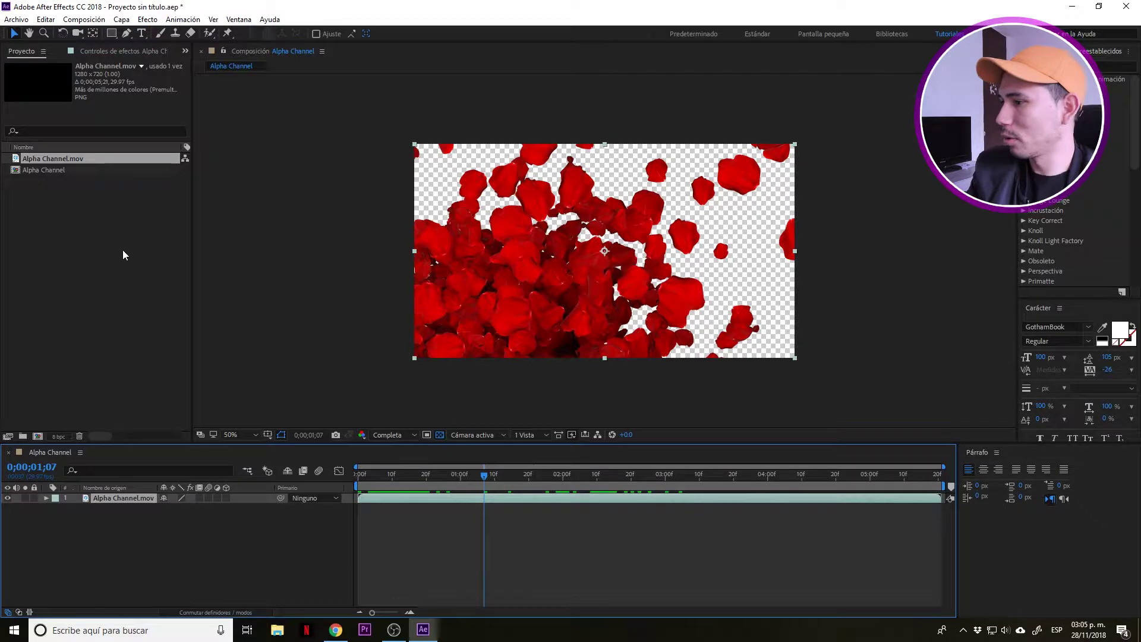
drag(472, 483, 565, 492)
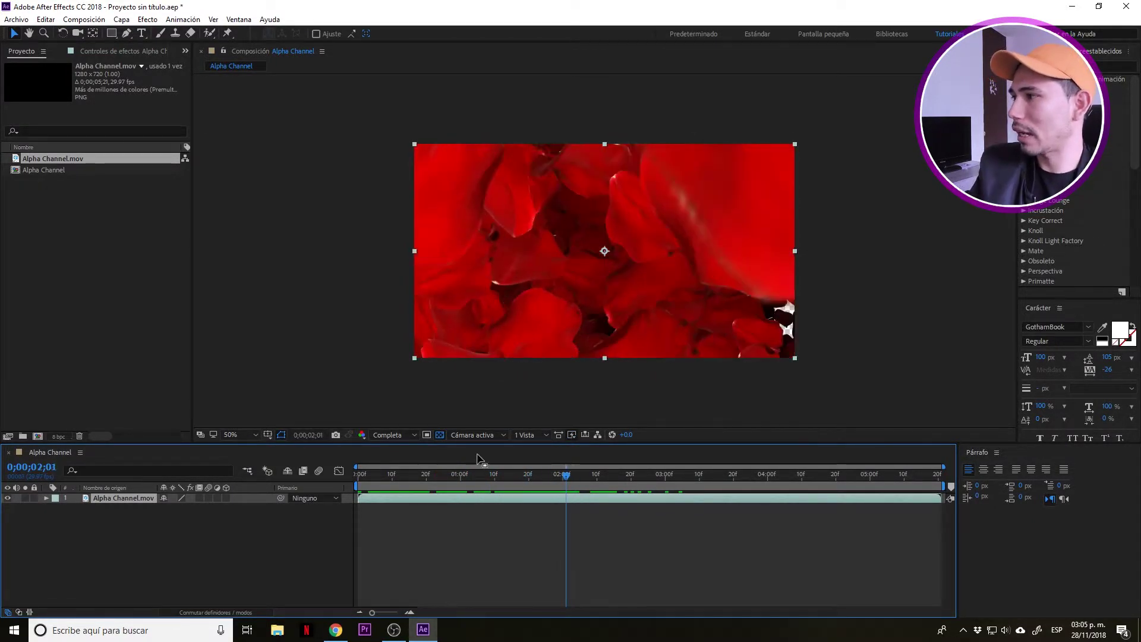
Create a second composition from the Alpha Channel.mov footage in the project.
right_click(55, 169)
right_click(57, 156)
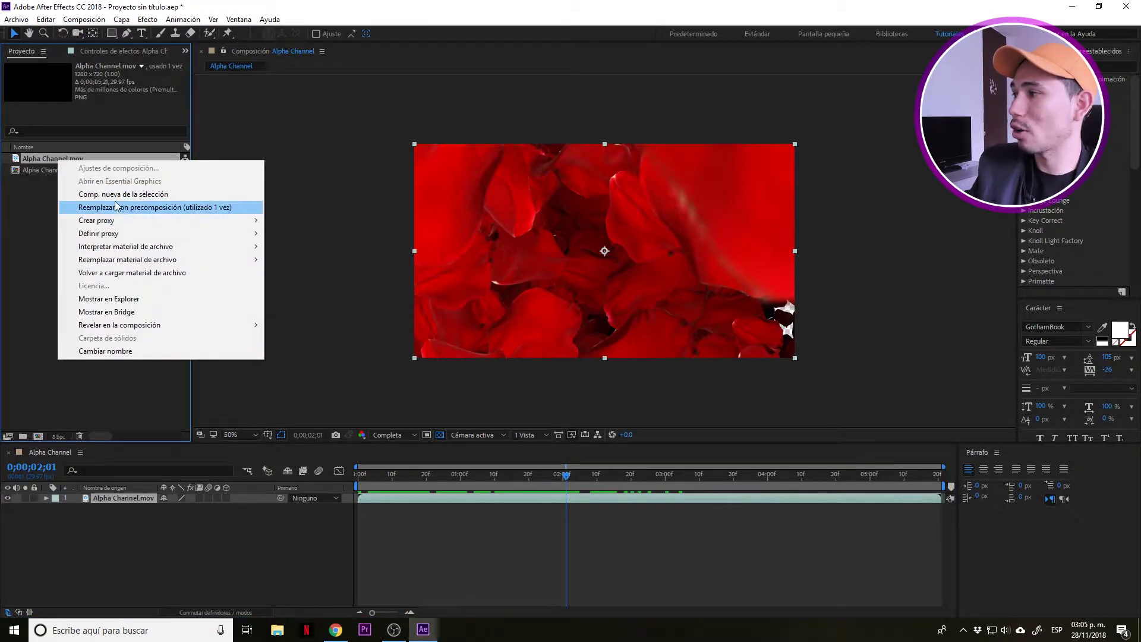
click(51, 191)
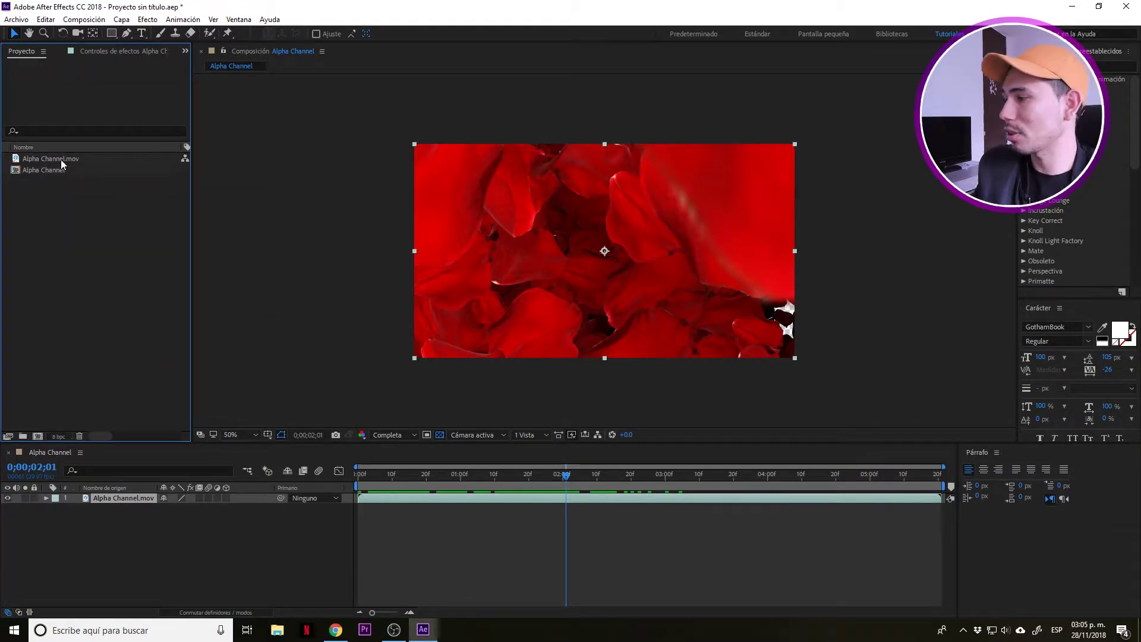
drag(42, 158, 36, 440)
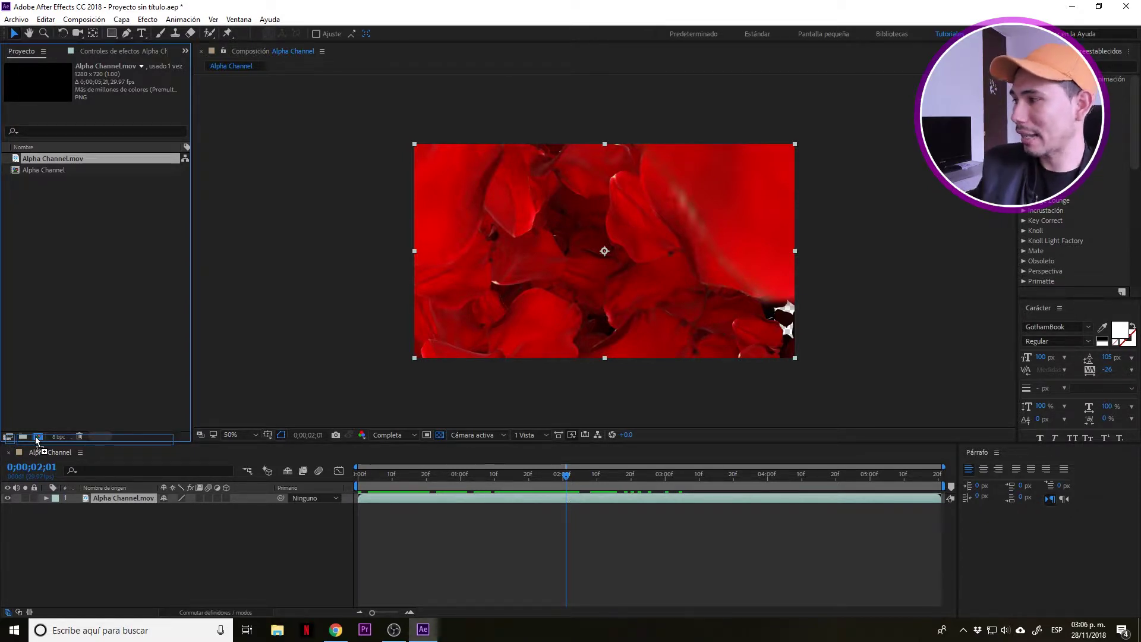
drag(37, 438, 36, 438)
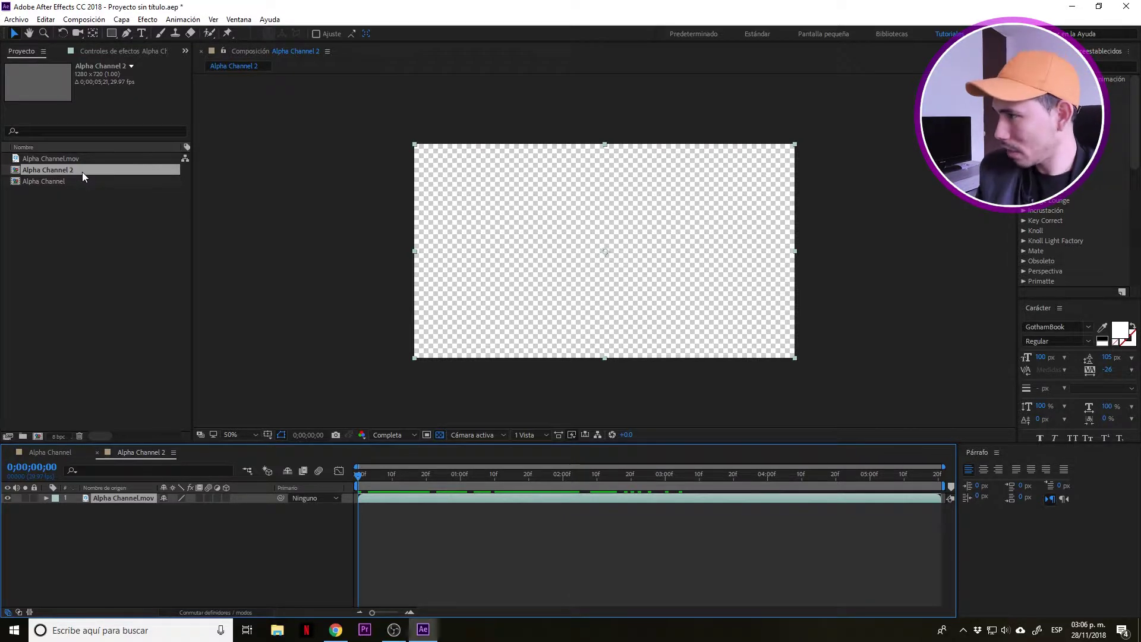
Preview the petals in the Alpha Channel 2 composition at 0;00;03;00 and 0;00;02;01.
click(120, 280)
drag(450, 484, 665, 486)
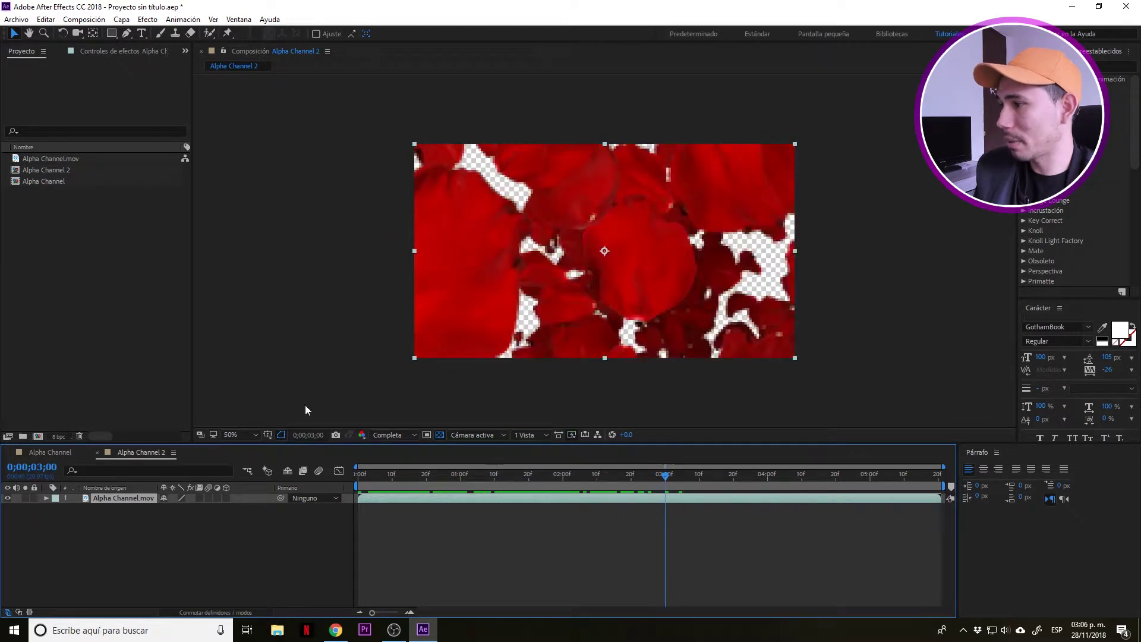
click(47, 171)
click(566, 488)
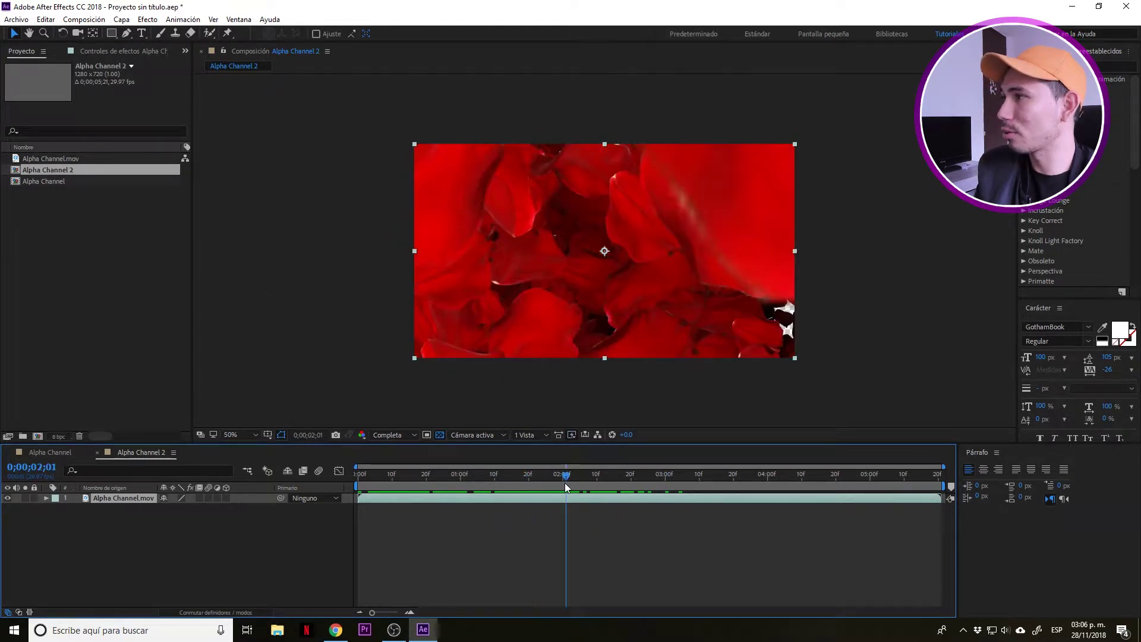
Examine the size, frame rate and duration in the Alpha Channel 2 composition settings, leaving without changes.
click(74, 20)
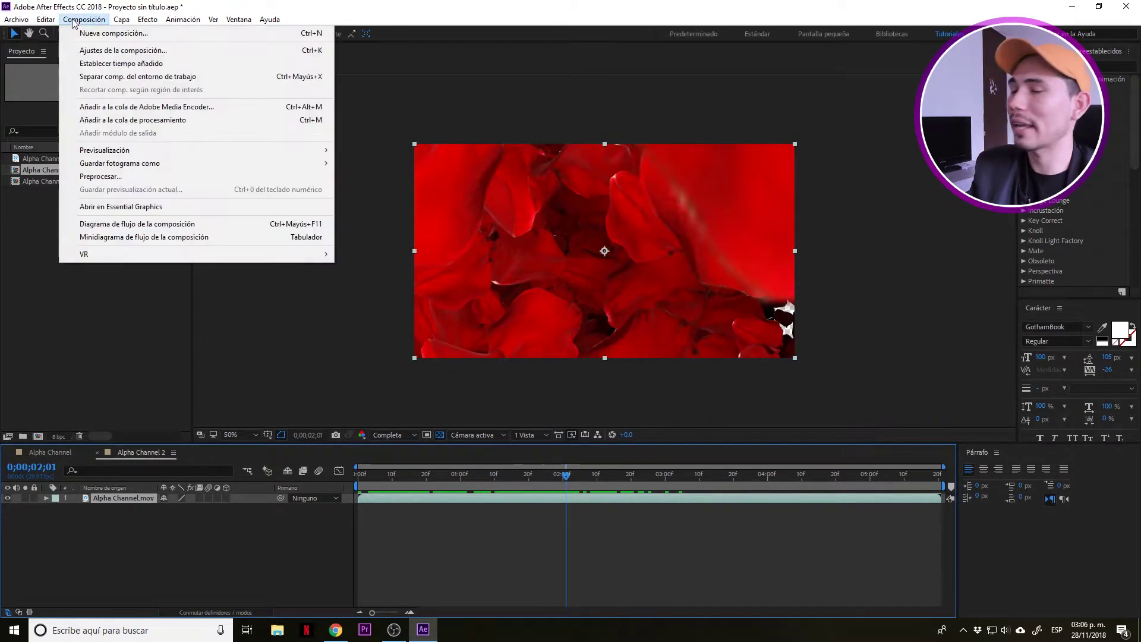
click(90, 50)
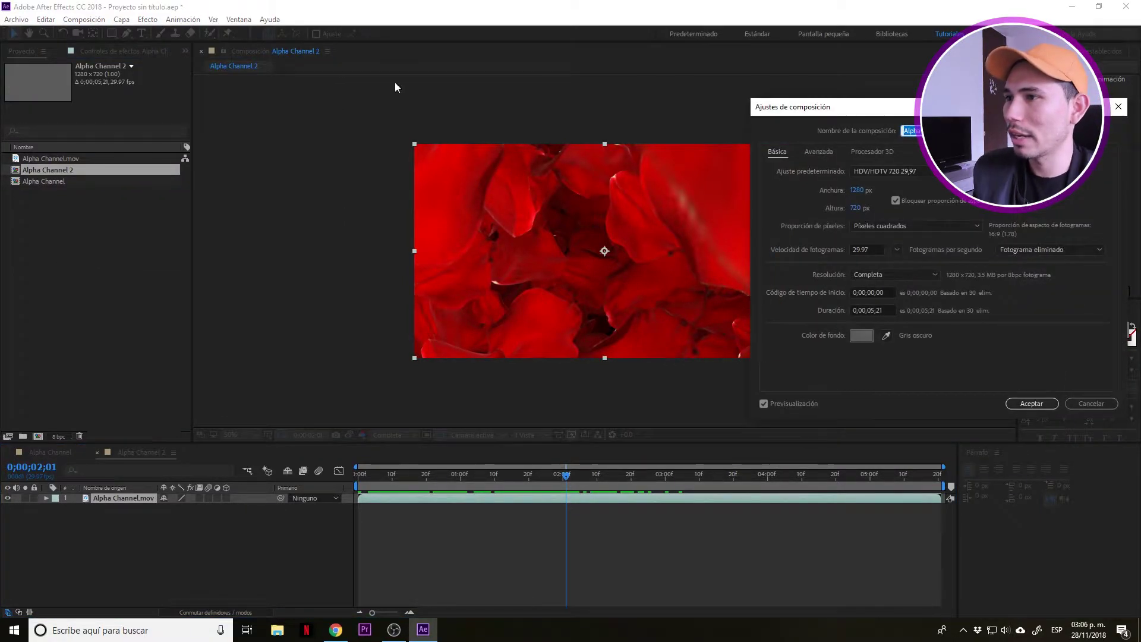
drag(953, 108, 774, 109)
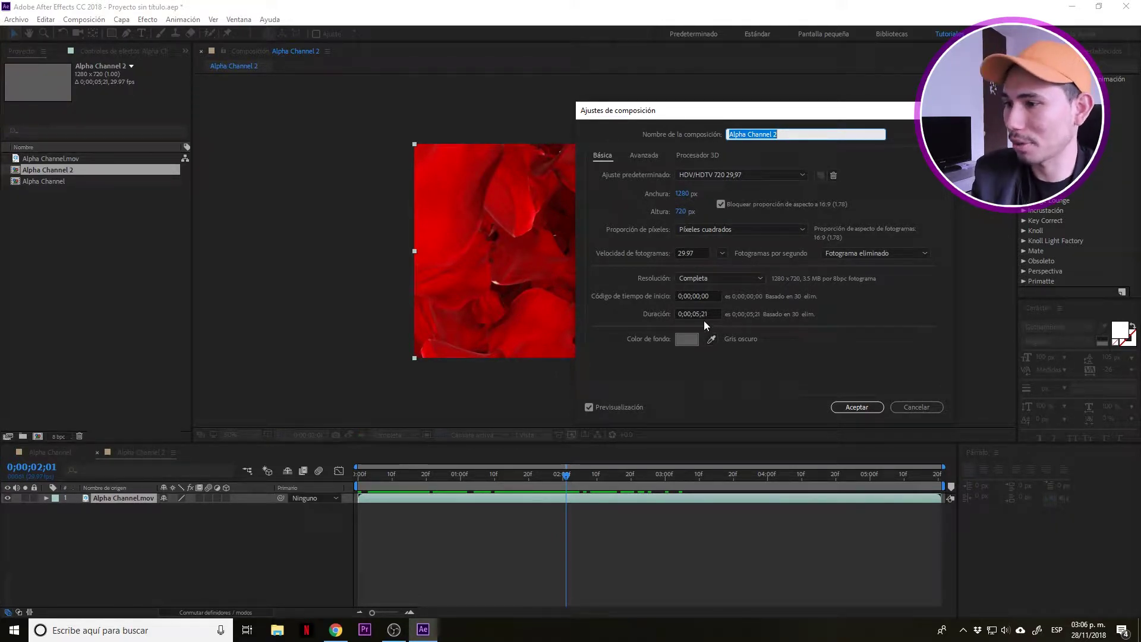
click(900, 406)
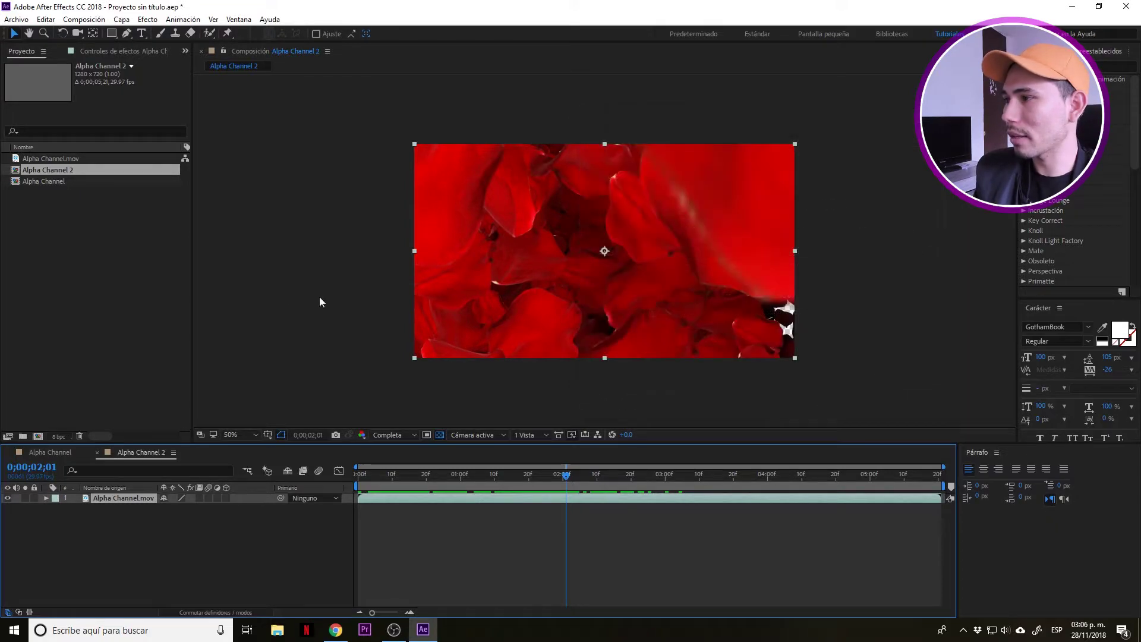
Create a 1000 × 1250 px composition with the IG post 4:5 preset at 30 fps and add Alpha Channel.mov to its timeline.
click(55, 159)
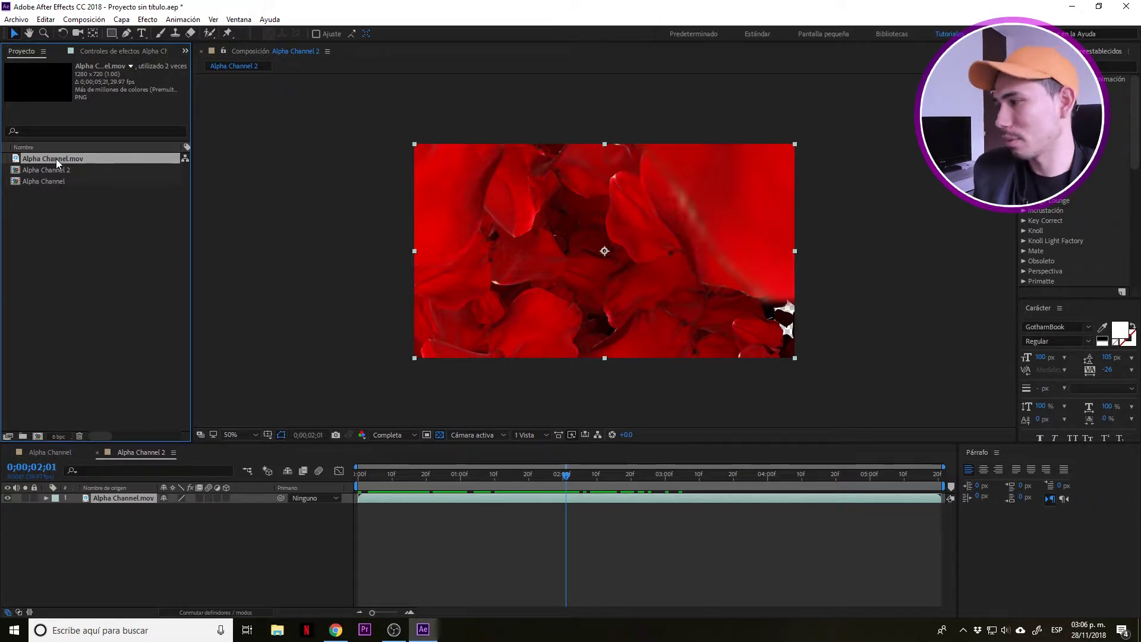
click(123, 238)
click(38, 437)
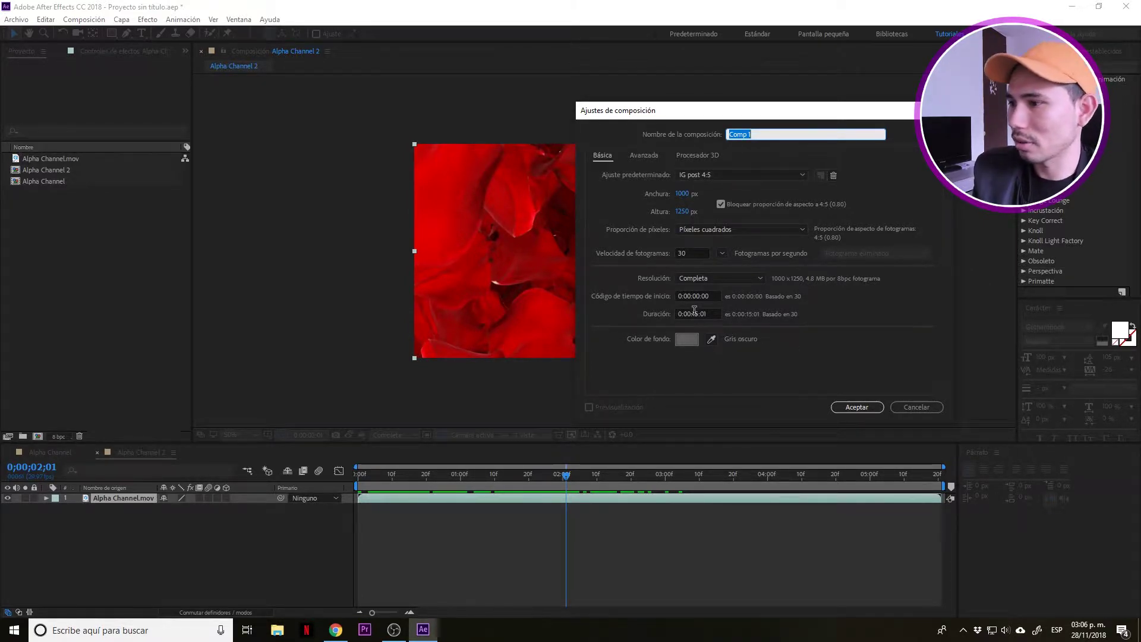
click(870, 409)
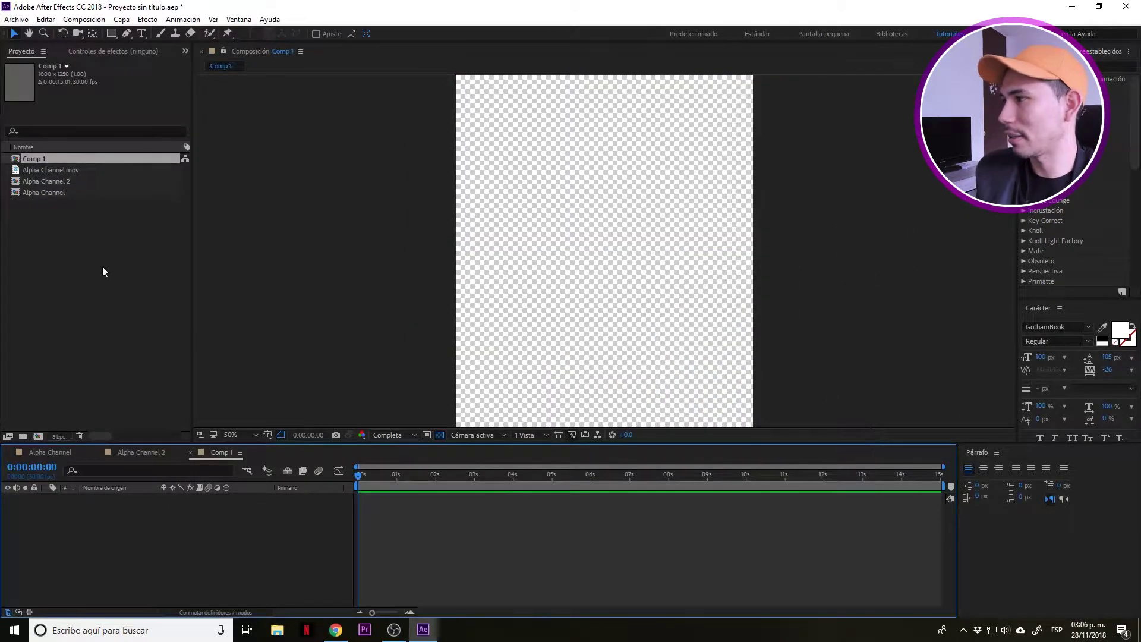
drag(51, 169, 260, 522)
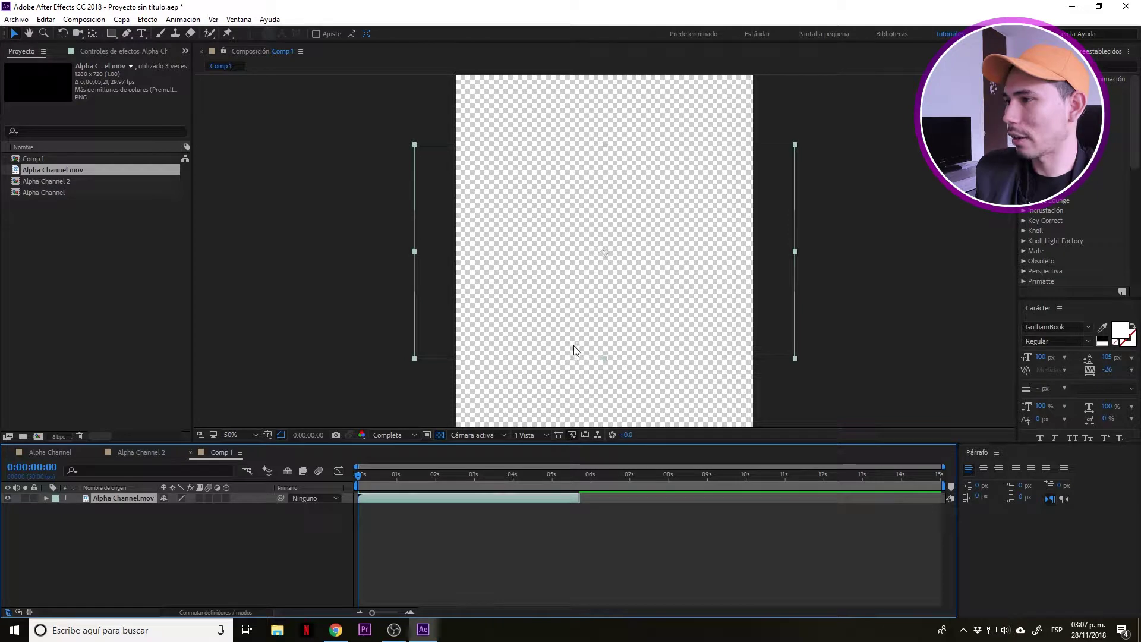
click(439, 479)
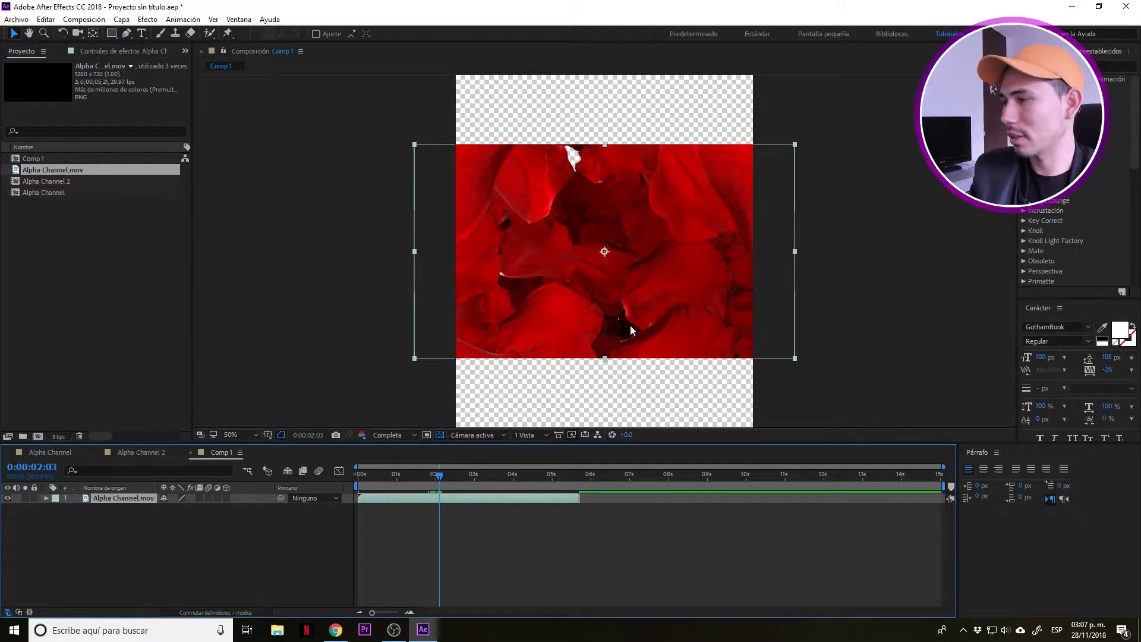
Rotate the Alpha Channel.mov layer in Comp 1 about 90° and scale it to 147%.
key(r)
drag(179, 512, 227, 503)
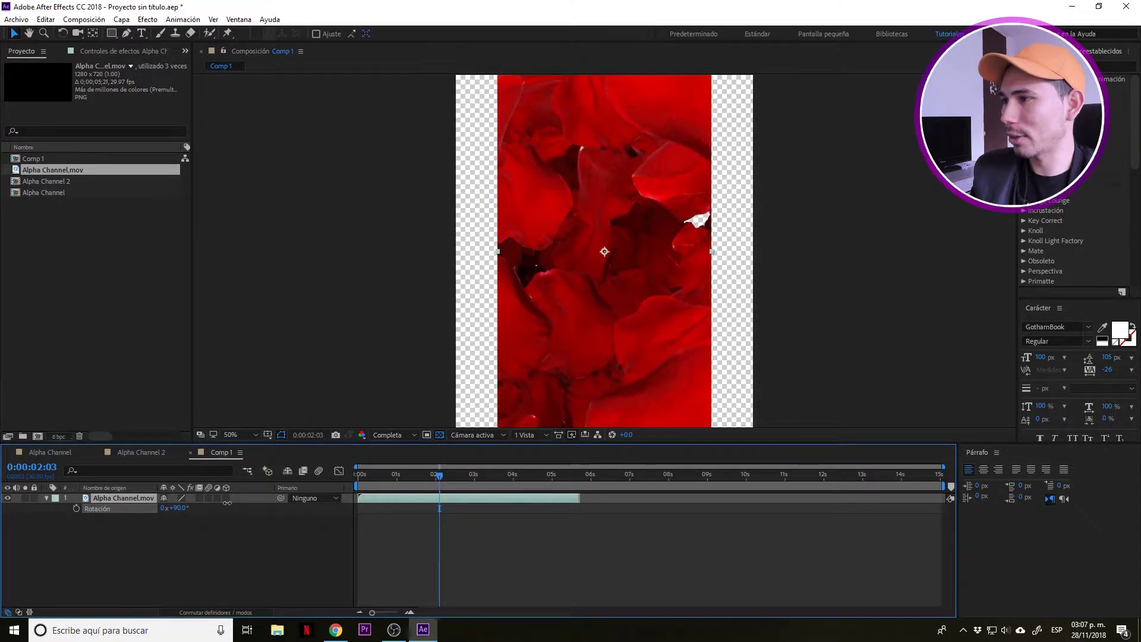
key(comma)
key(s)
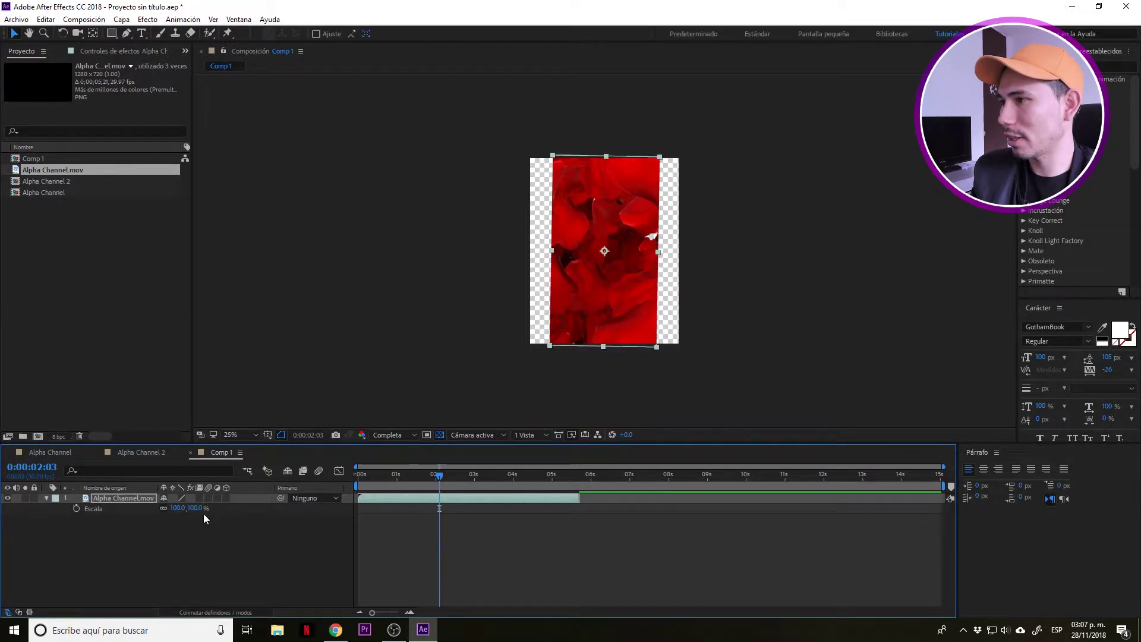
drag(194, 509, 221, 508)
Play Comp 1 from its first frame to preview the rotated and enlarged petals.
drag(440, 475, 307, 492)
key(space)
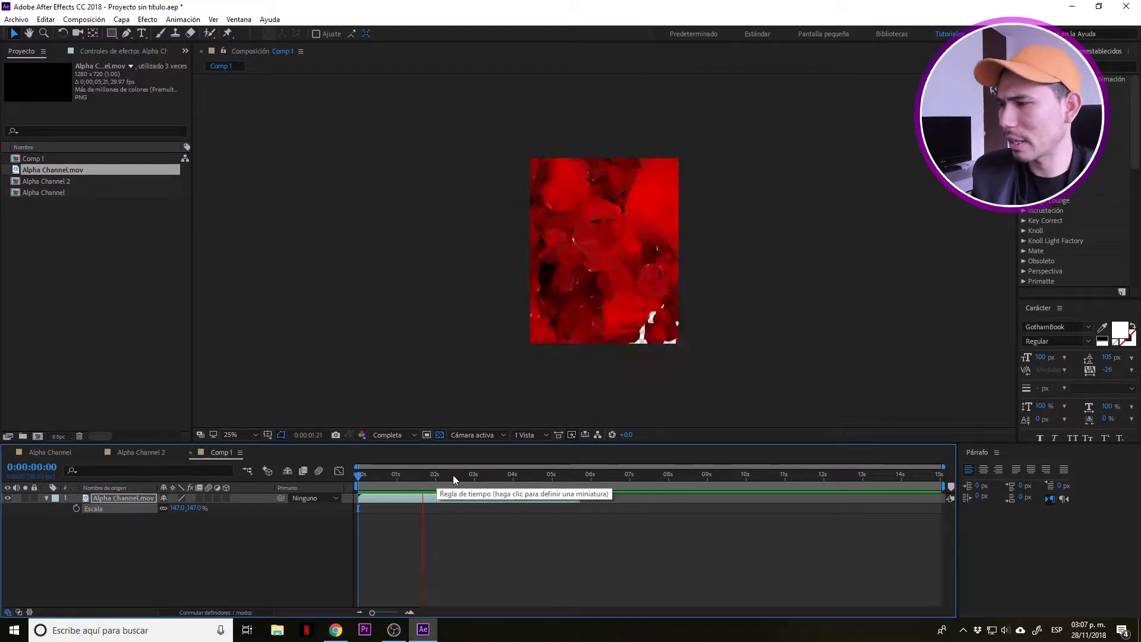
key(space)
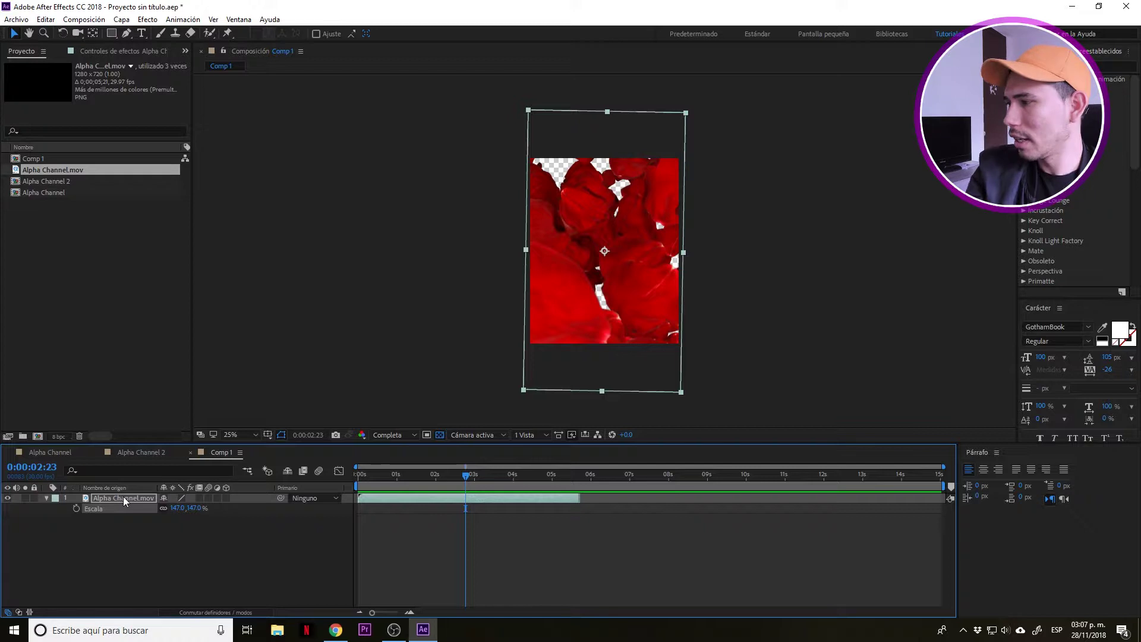
click(163, 545)
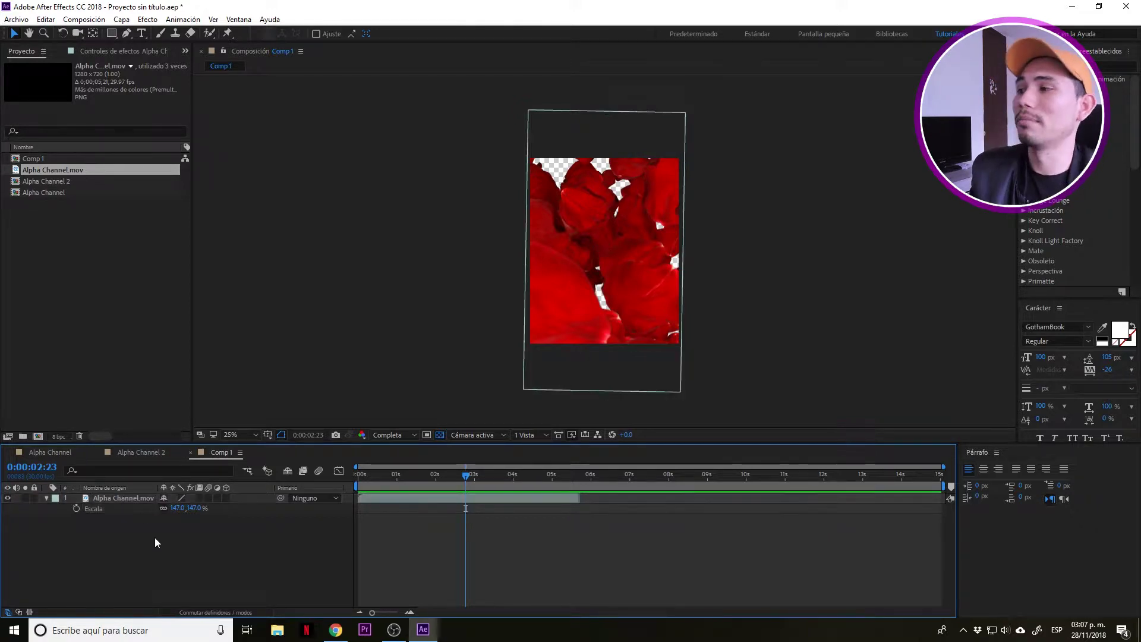
Undo the scale and rotation changes on the Alpha Channel.mov layer.
key(ctrl+z)
key(ctrl+z)
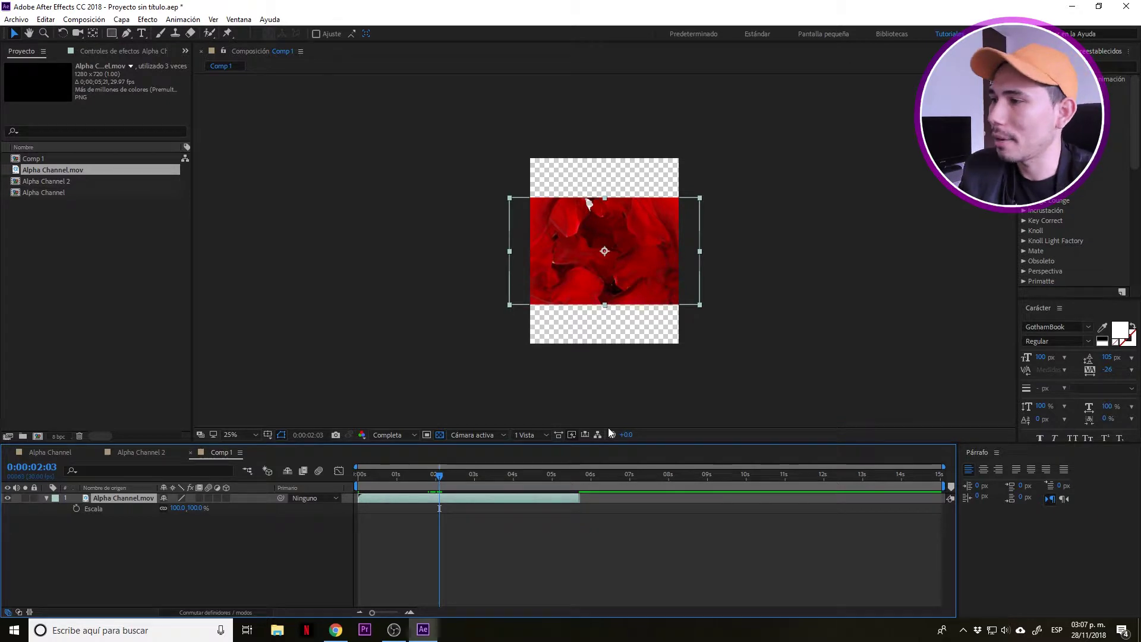
scroll(686, 278, up, 2)
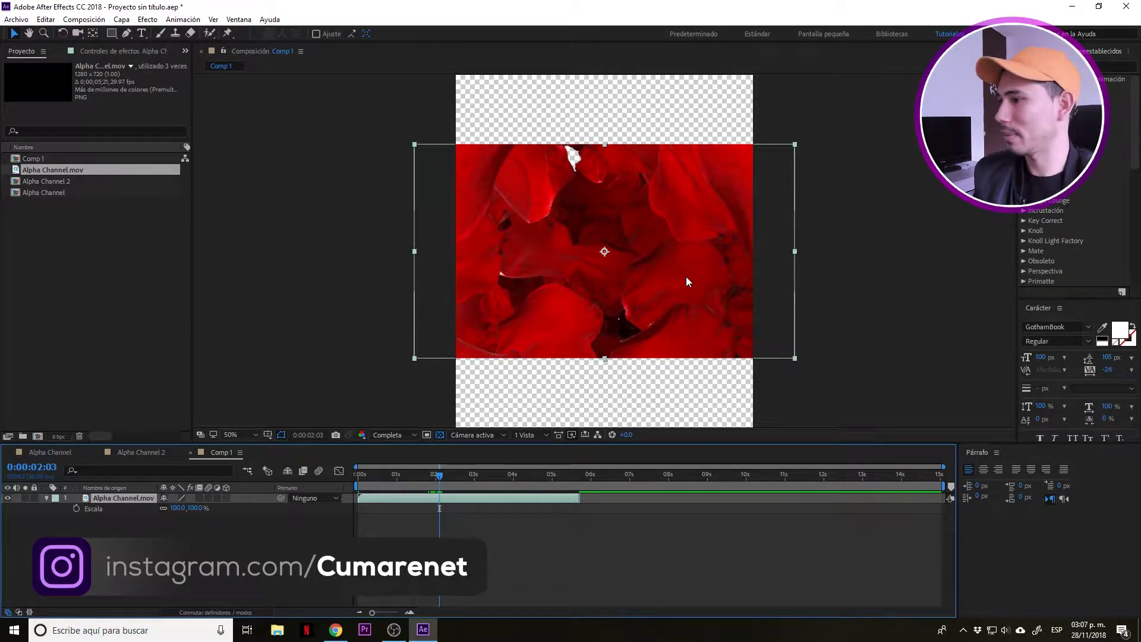
Change Comp 1 to the HDV/HDTV 720 29,97 preset and return its playhead to the first frame.
drag(441, 484, 458, 485)
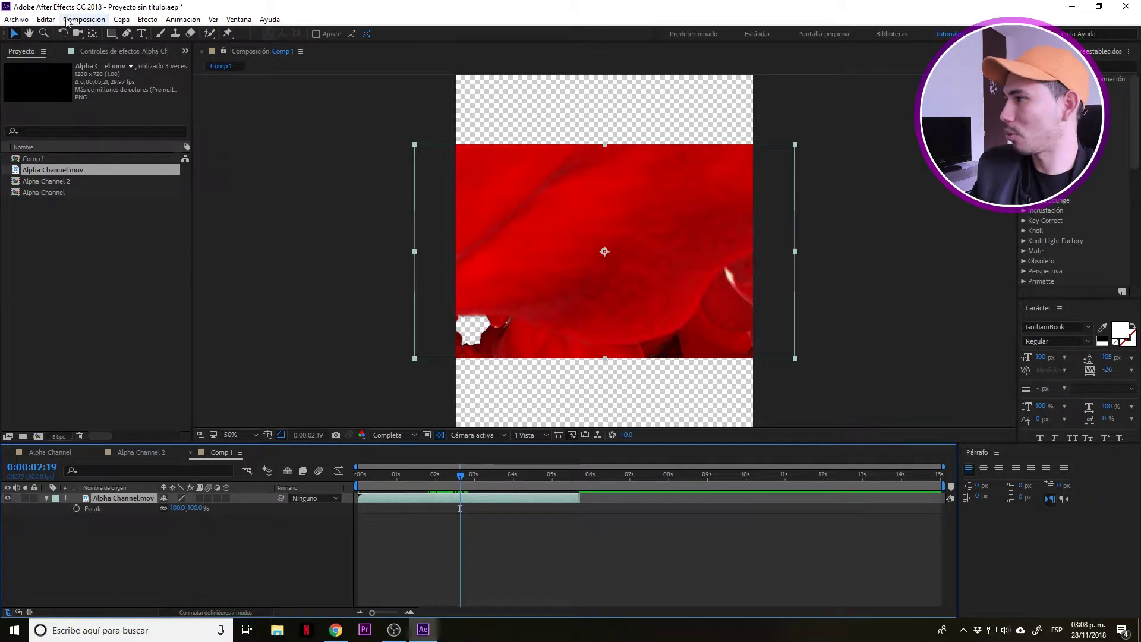
click(83, 19)
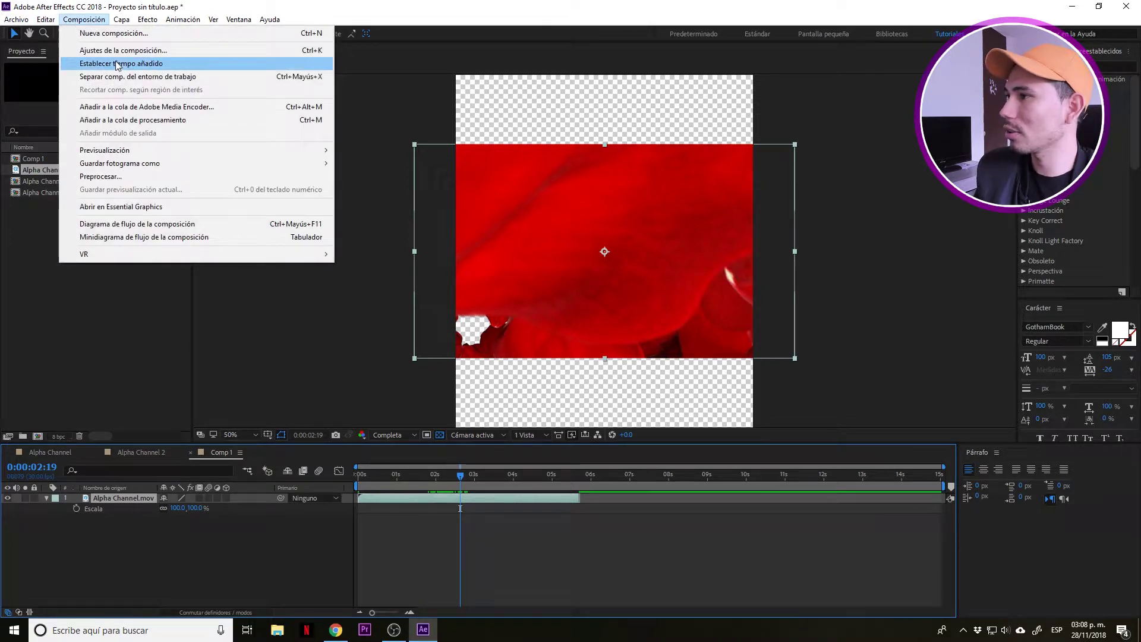
click(312, 51)
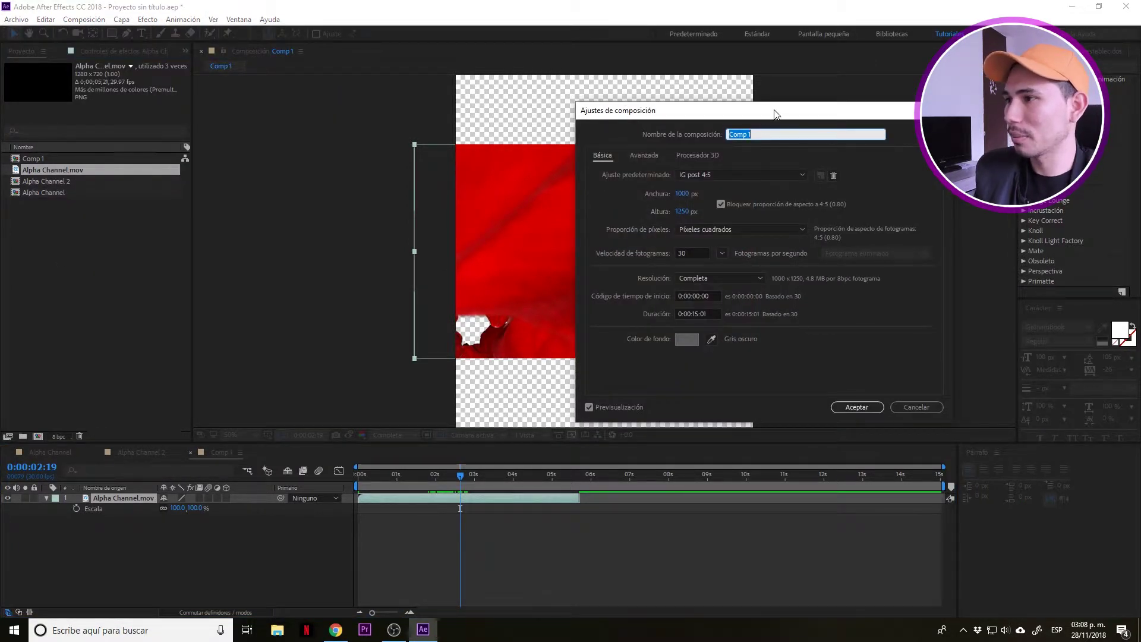
click(734, 176)
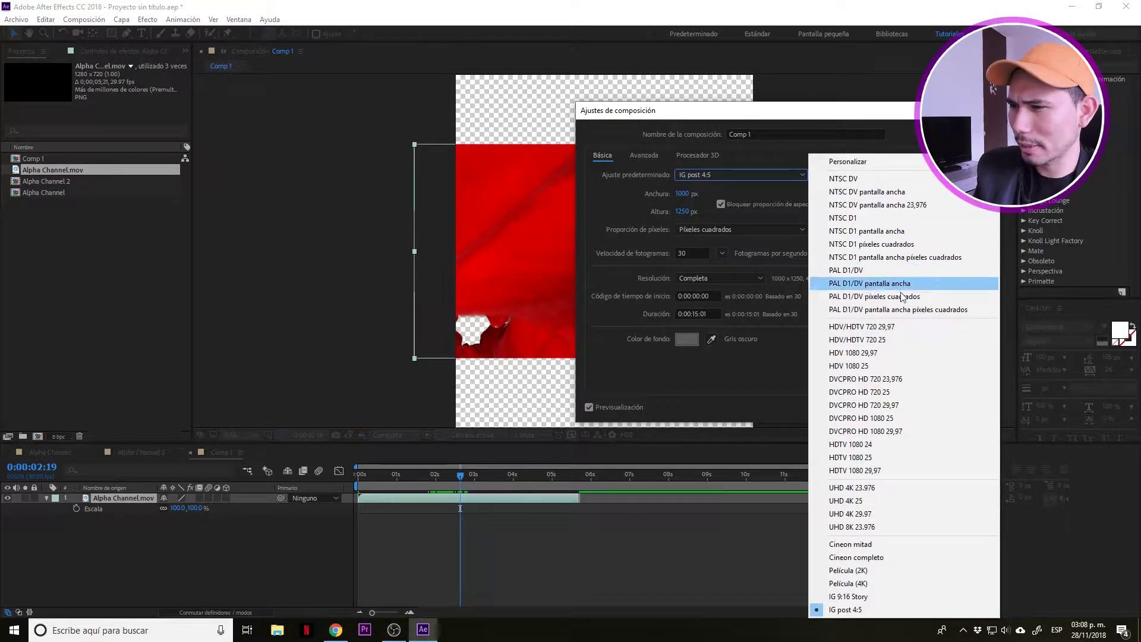
click(904, 329)
drag(706, 110, 802, 110)
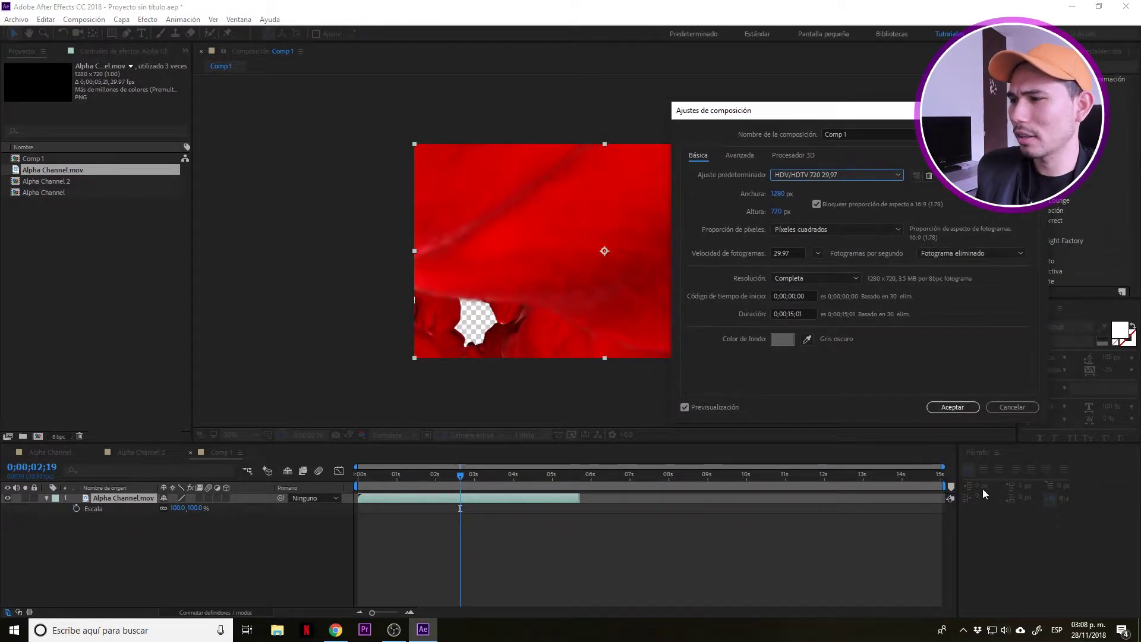
click(952, 407)
drag(502, 483, 946, 489)
key(Home)
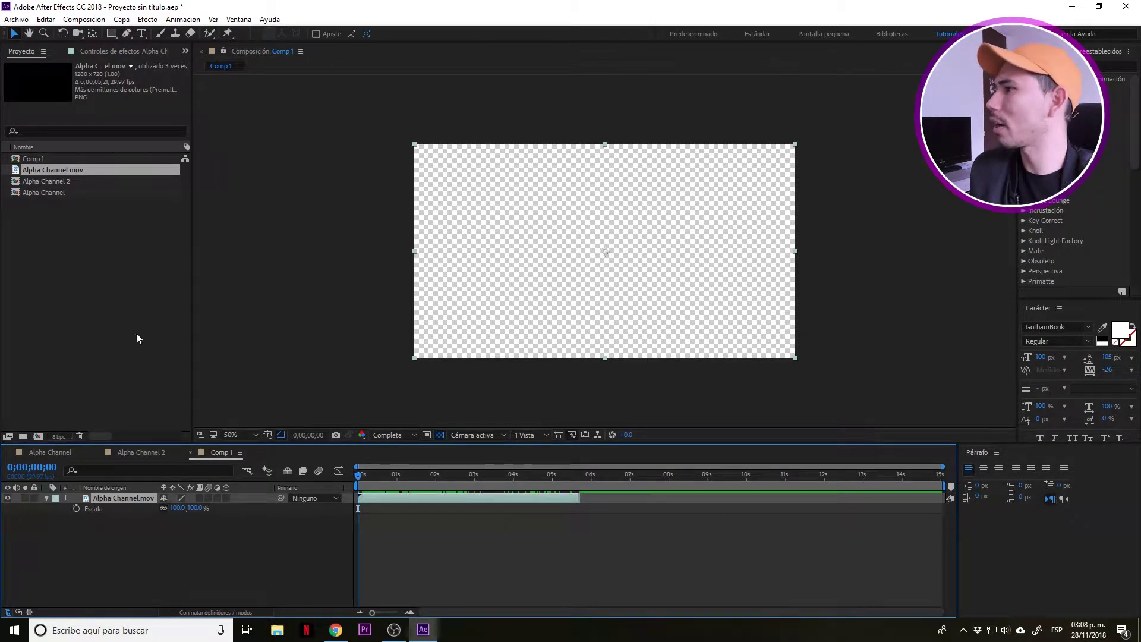
Set Comp 1's duration to 0;00;05;22 in its composition settings.
click(84, 19)
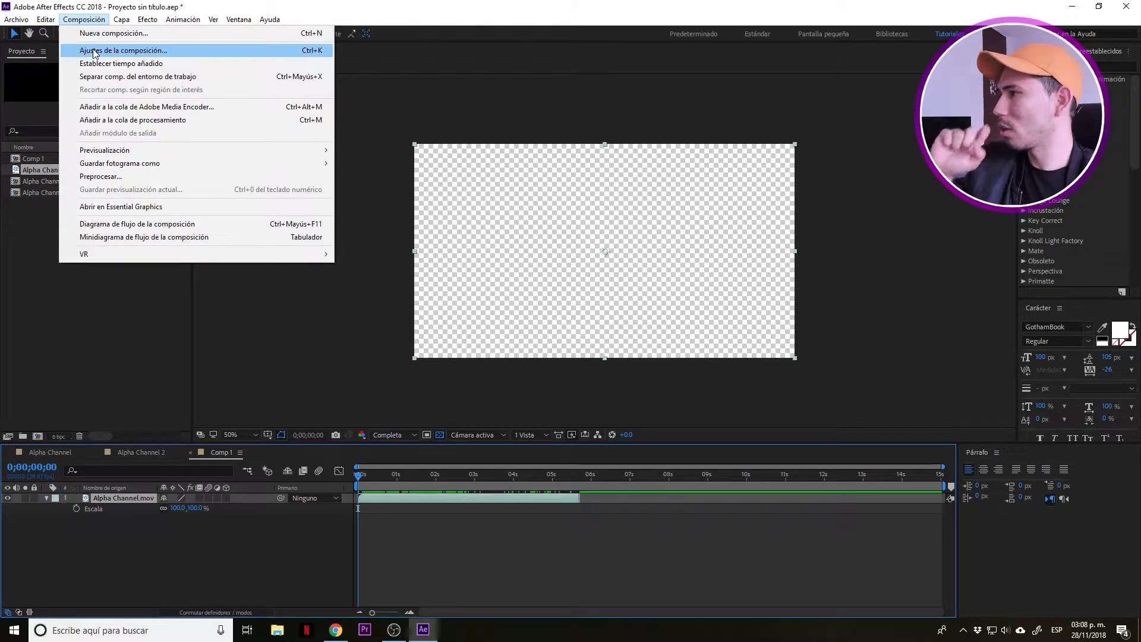
click(93, 53)
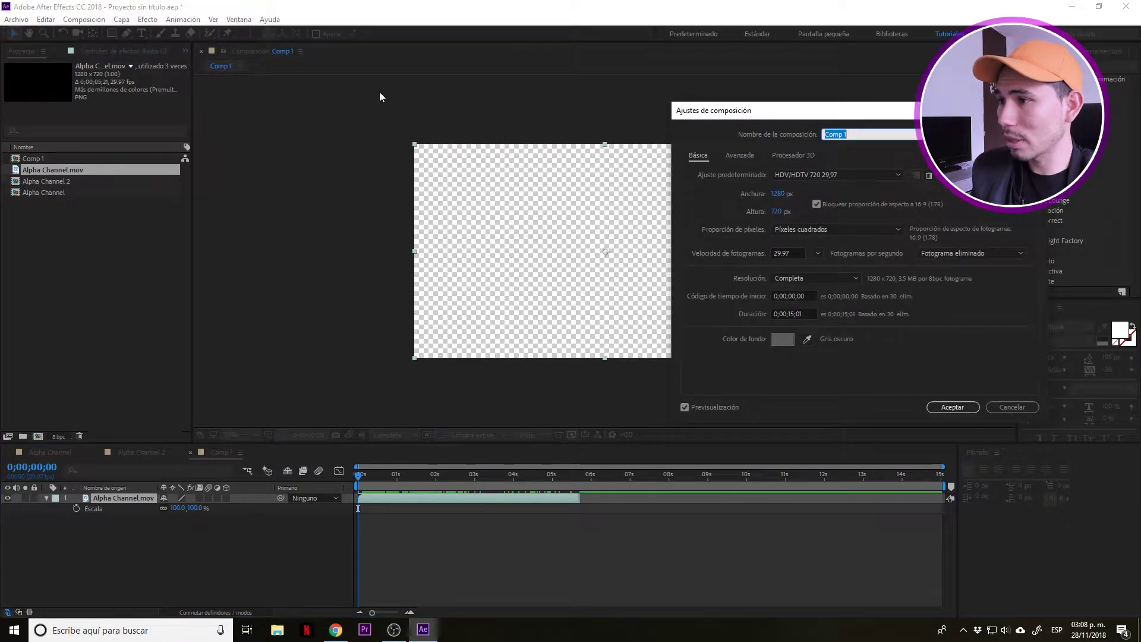
click(794, 314)
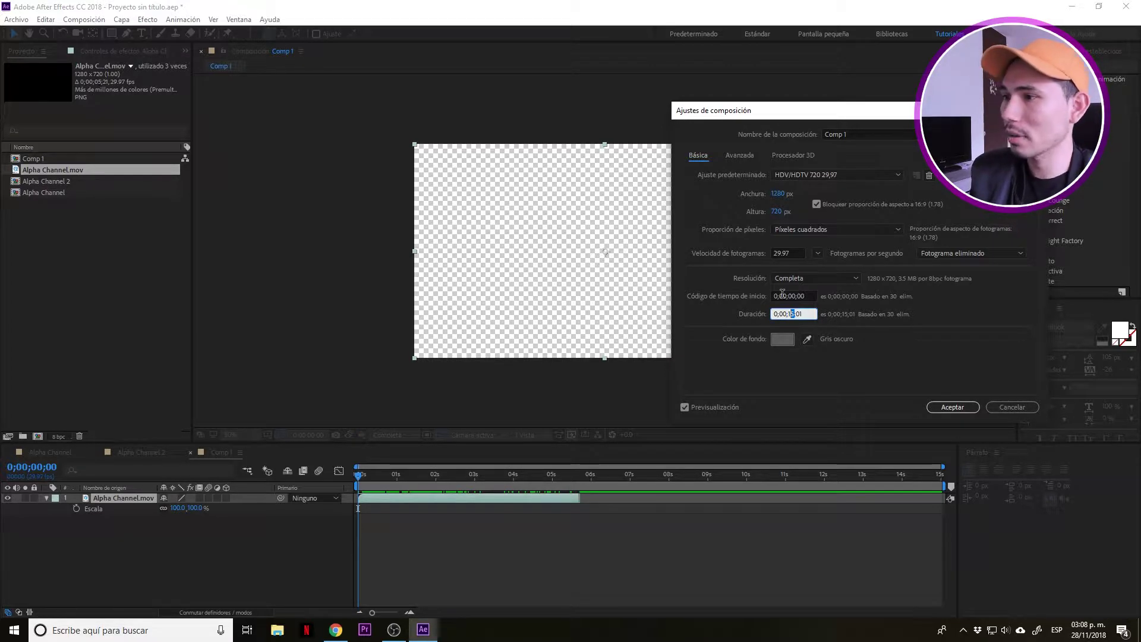
key(BackSpace)
key(BackSpace)
text(05)
key(BackSpace)
key(BackSpace)
text(21)
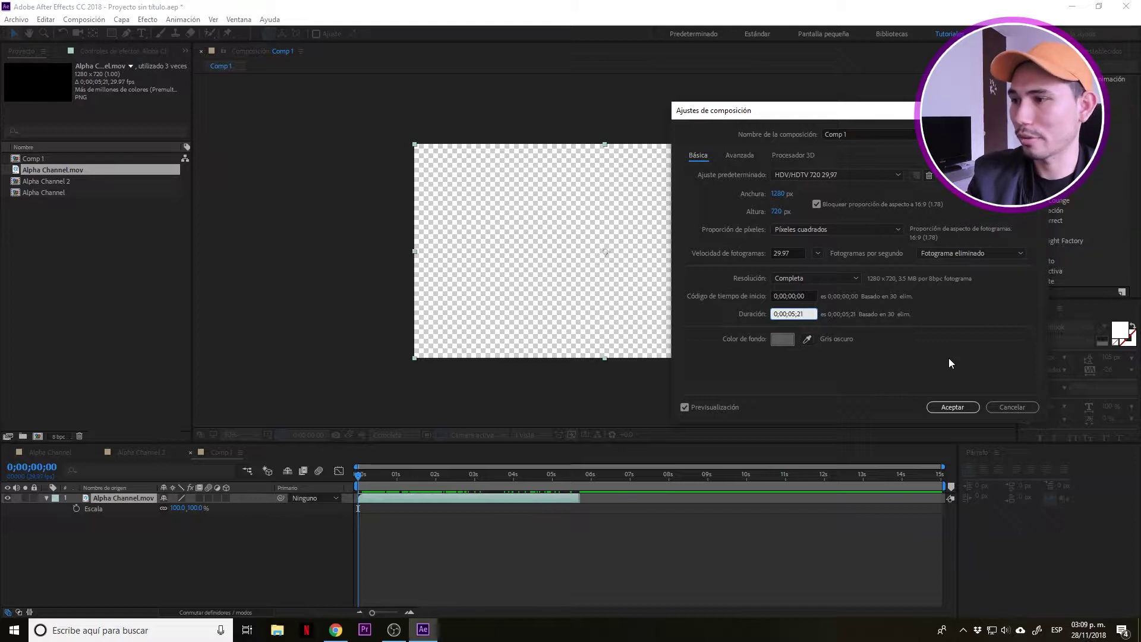
key(BackSpace)
text(2)
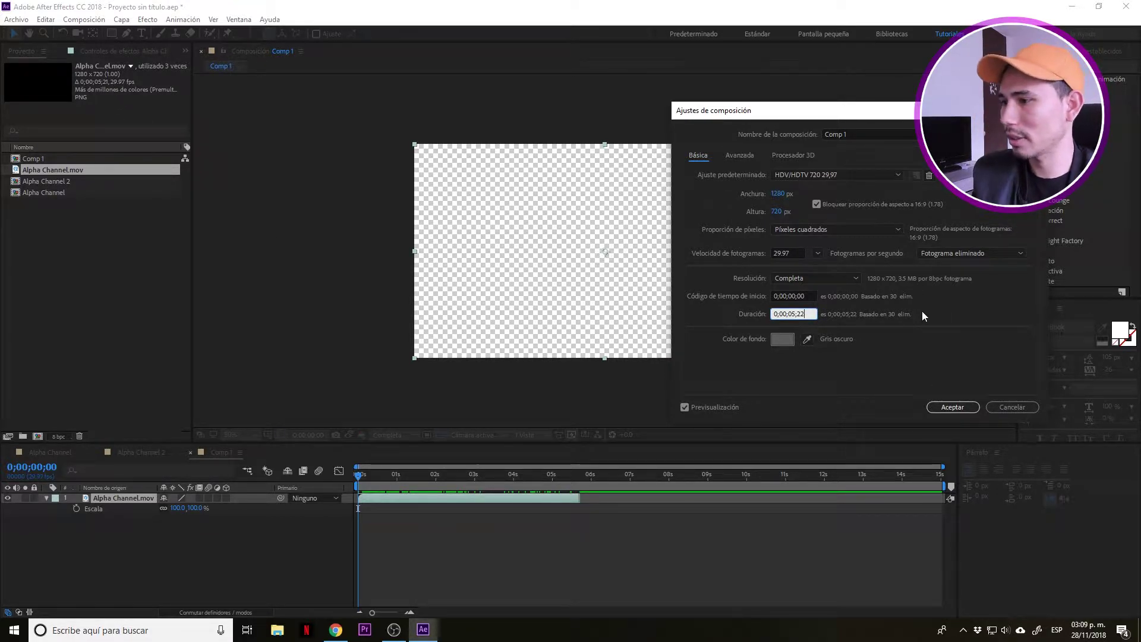
click(953, 407)
Check the end of Comp 1 at 0;00;05;21, then return to the first frame with the full time range shown.
mouse_move(916, 493)
mouse_down()
mouse_move(465, 497)
mouse_move(589, 480)
mouse_move(967, 507)
mouse_move(657, 485)
mouse_move(875, 481)
mouse_move(924, 505)
mouse_up()
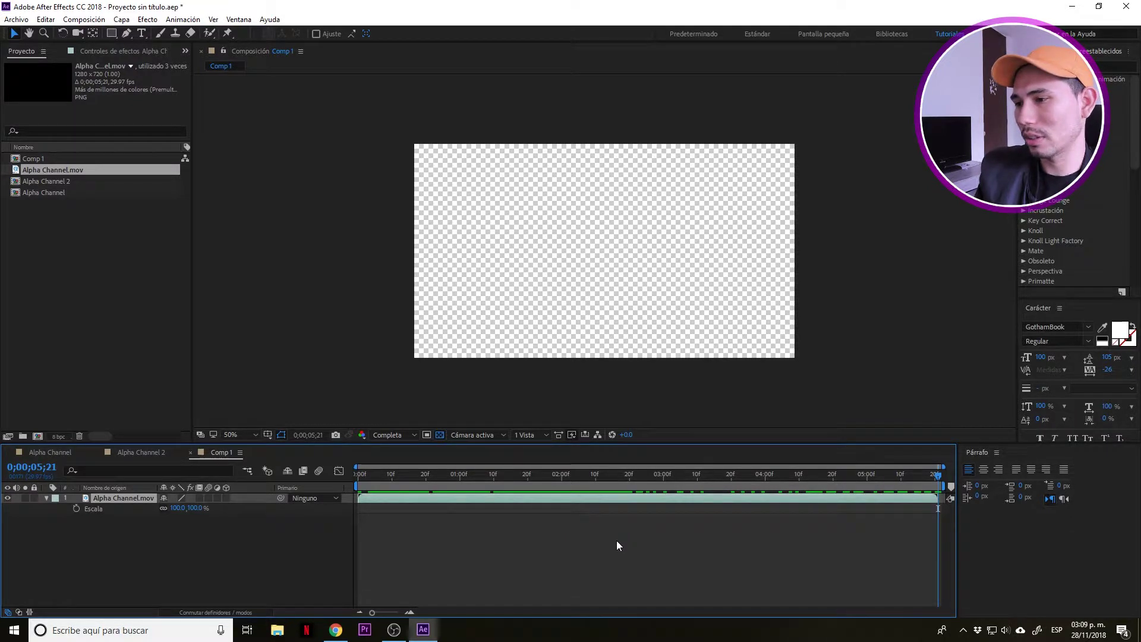
key(Home)
key(equal)
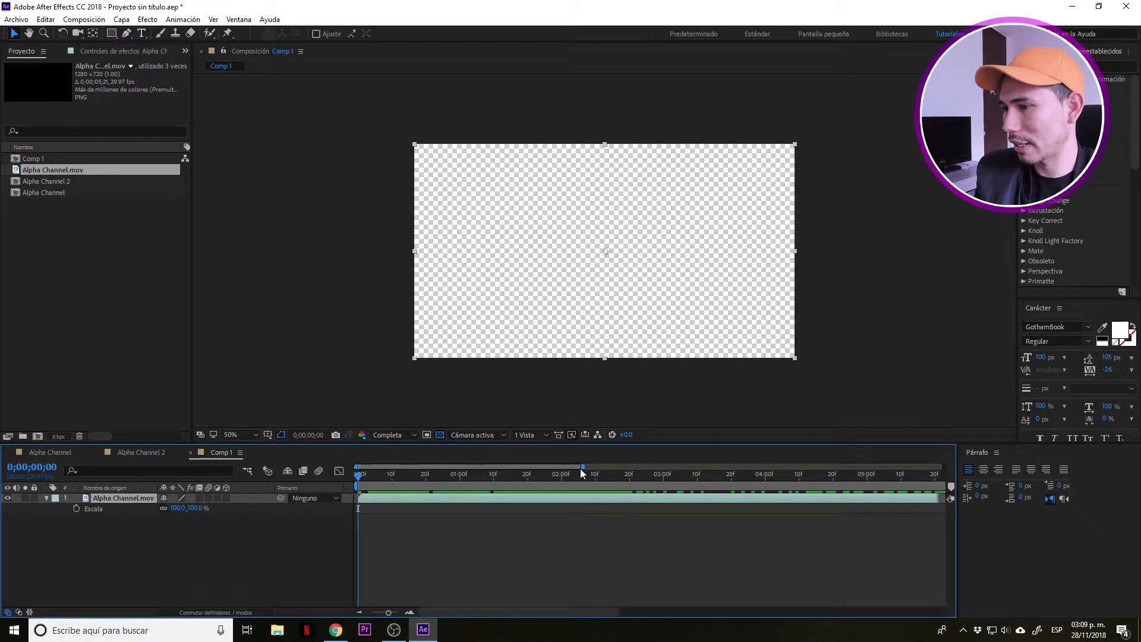
drag(581, 467, 944, 466)
Place the playhead at 0;00;02;12 and narrow Comp 1's work area to run from about 1 s to about 2 s.
mouse_move(518, 480)
mouse_down()
mouse_move(498, 486)
mouse_move(529, 488)
mouse_up()
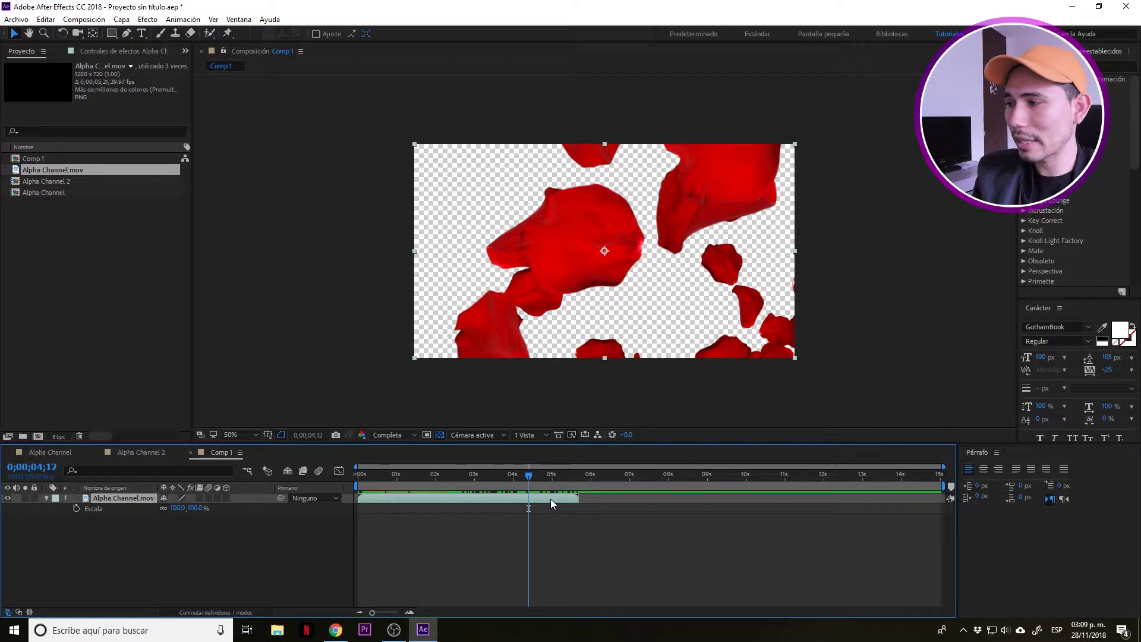
drag(458, 482, 451, 484)
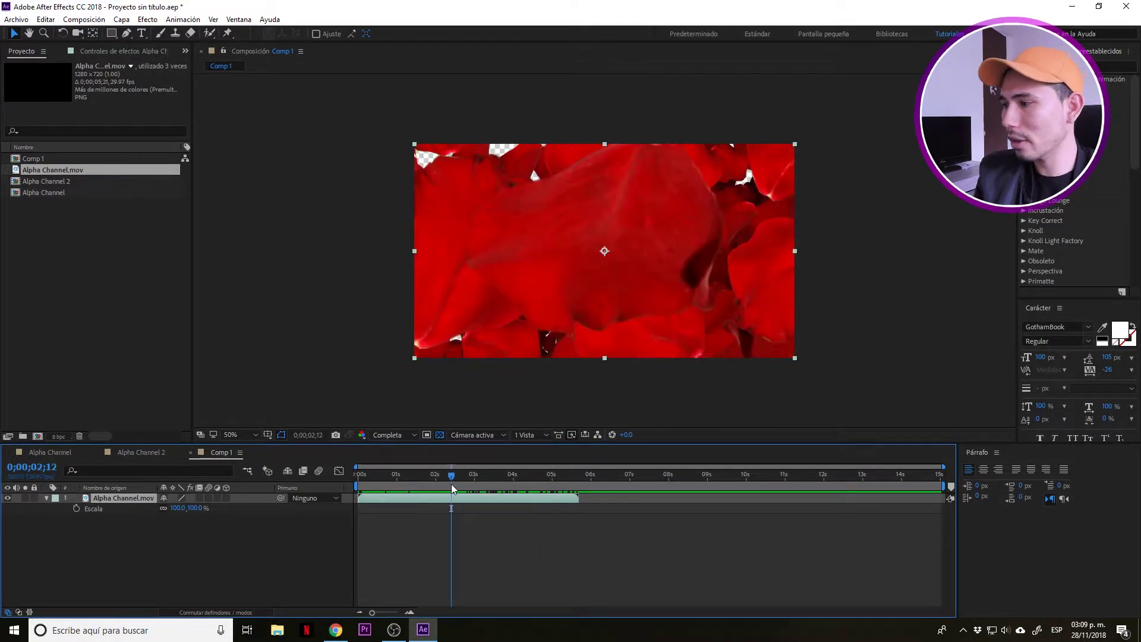
drag(358, 486, 403, 486)
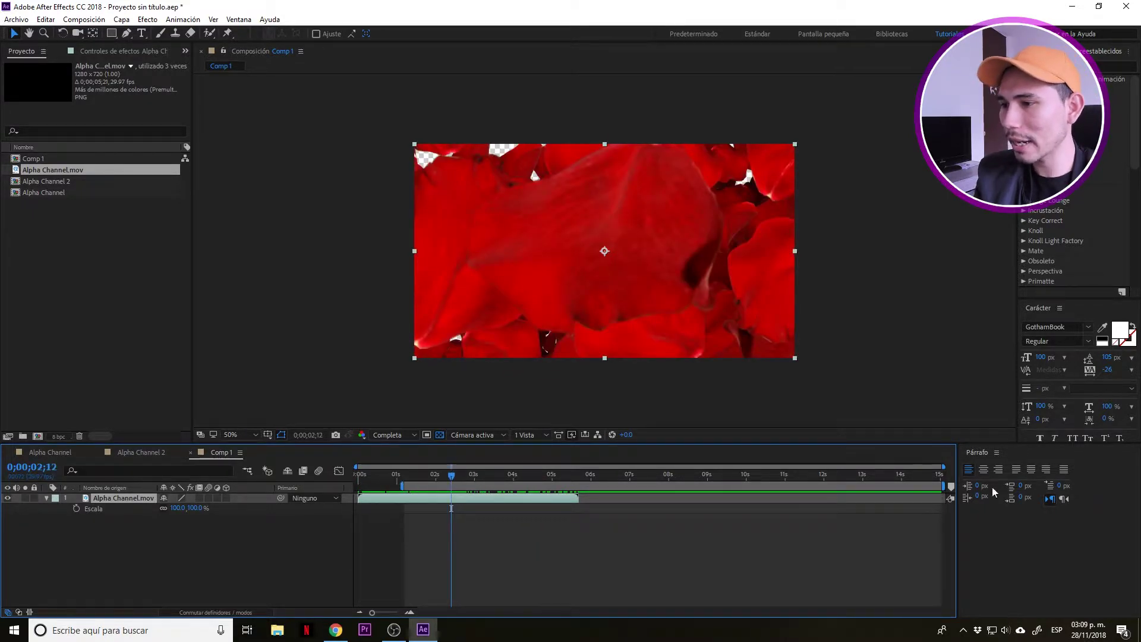
drag(946, 487, 674, 497)
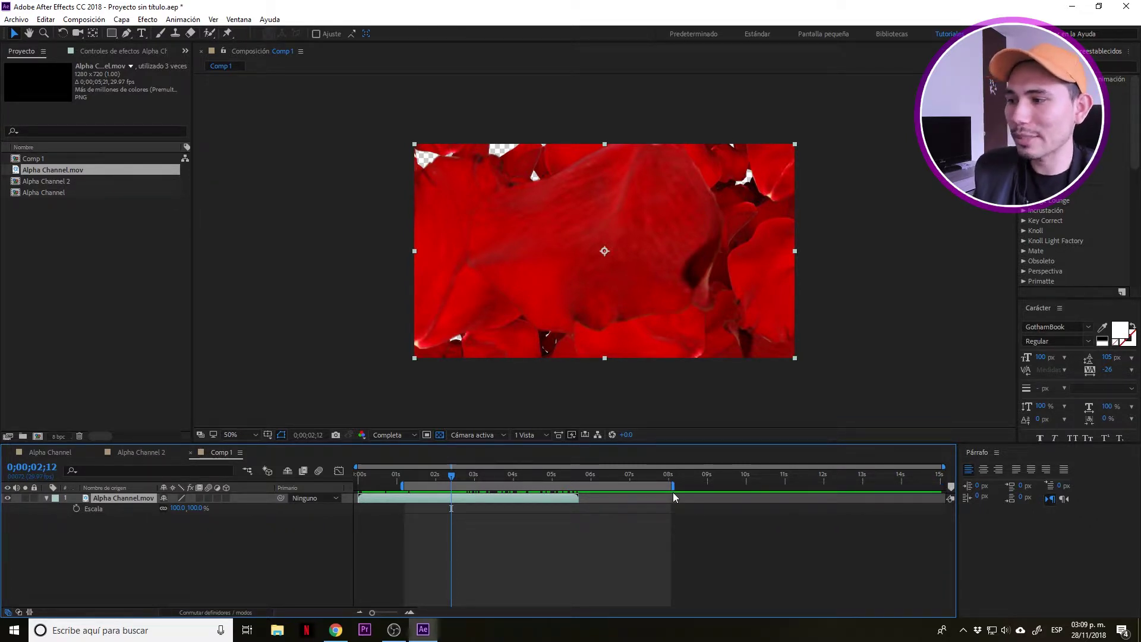
drag(659, 486, 528, 521)
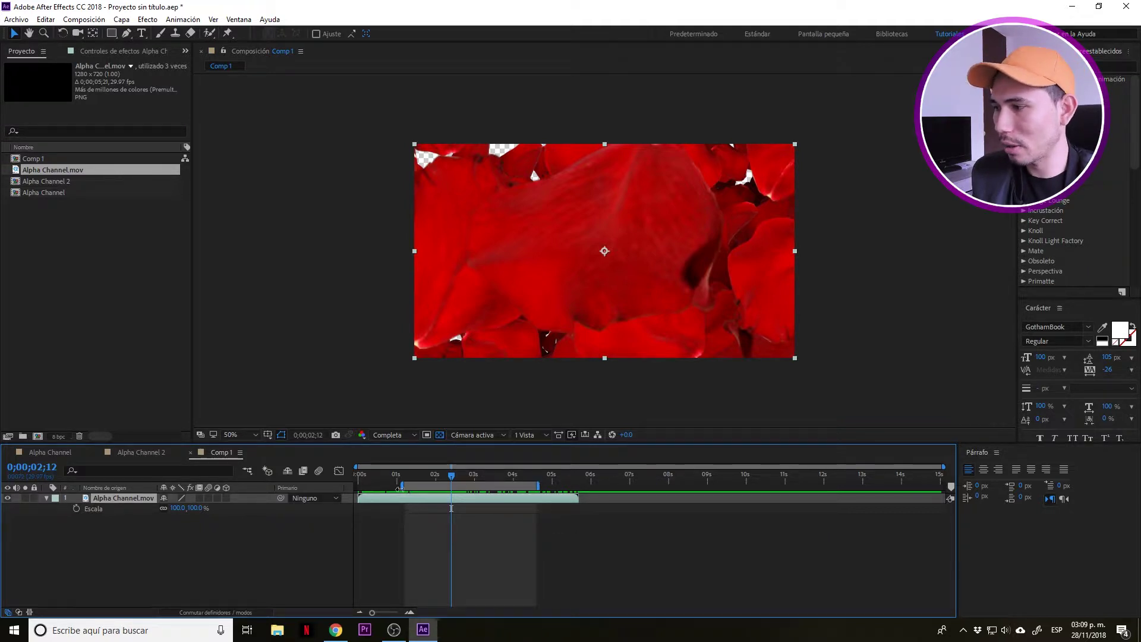
drag(402, 486, 423, 486)
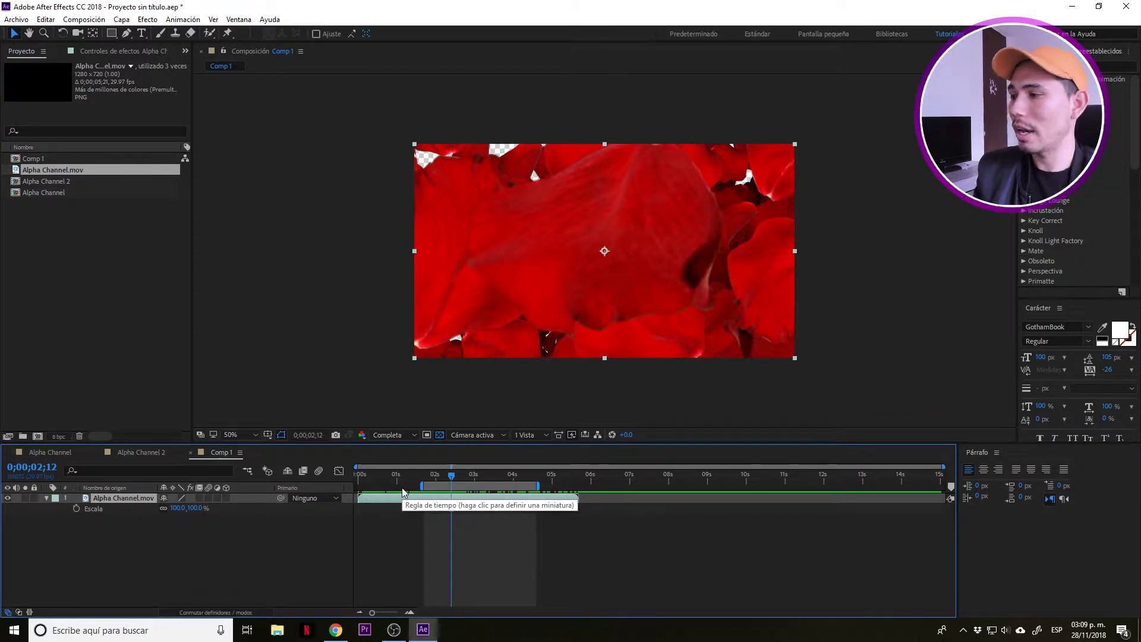
drag(422, 485, 396, 487)
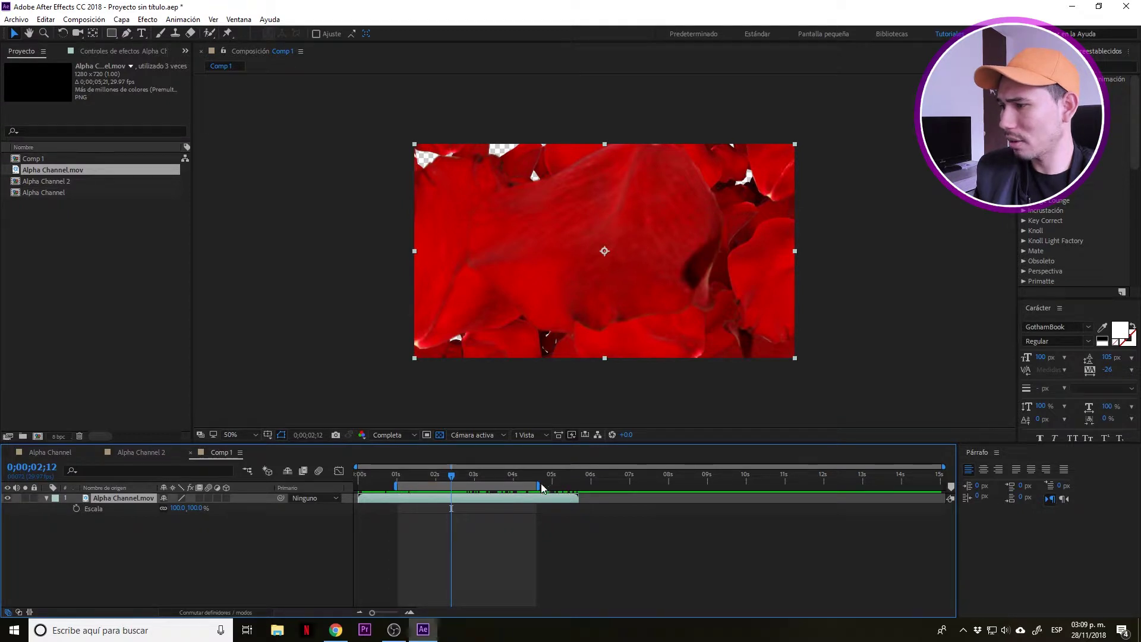
drag(526, 486, 438, 487)
drag(358, 487, 392, 488)
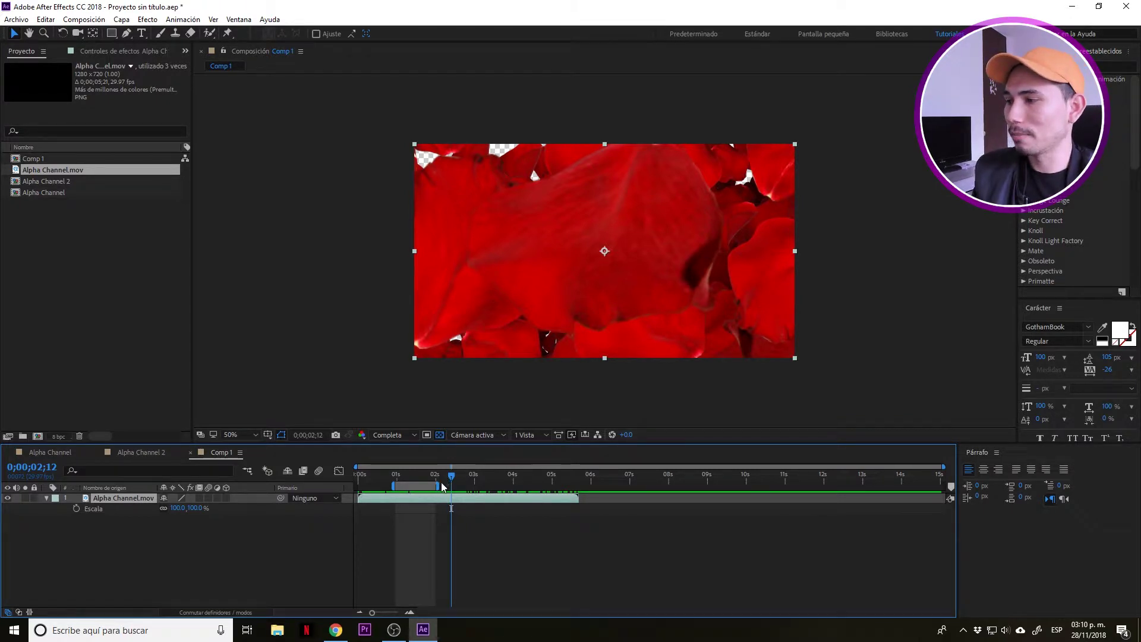
Scrub Comp 1 to 0;00;05;18, near the end of the Alpha Channel.mov layer.
drag(451, 475, 570, 516)
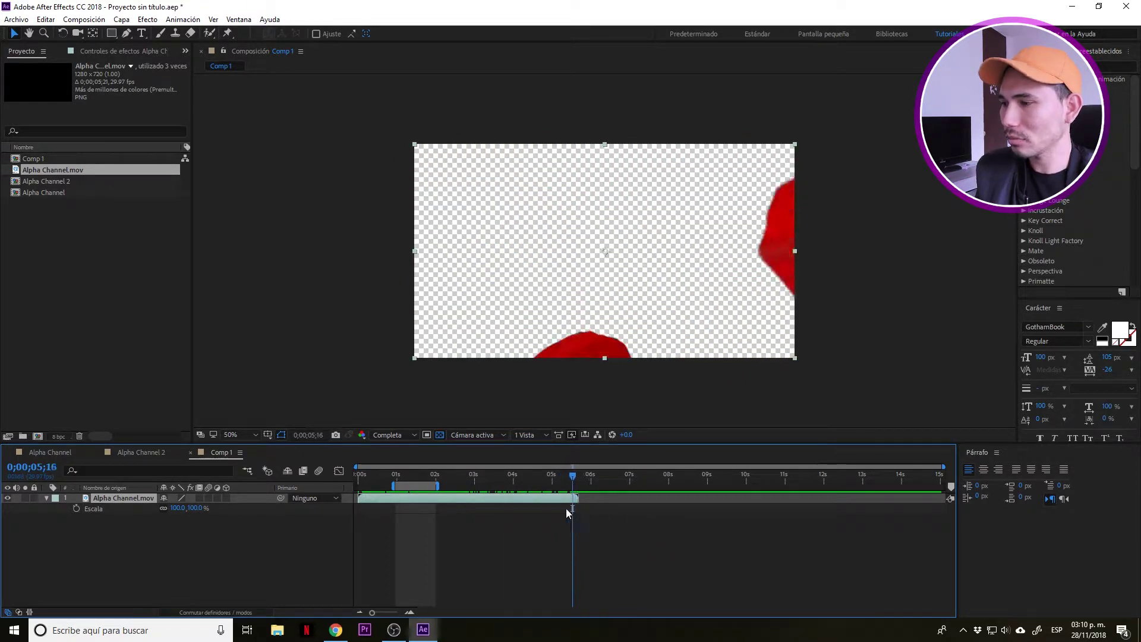
click(576, 479)
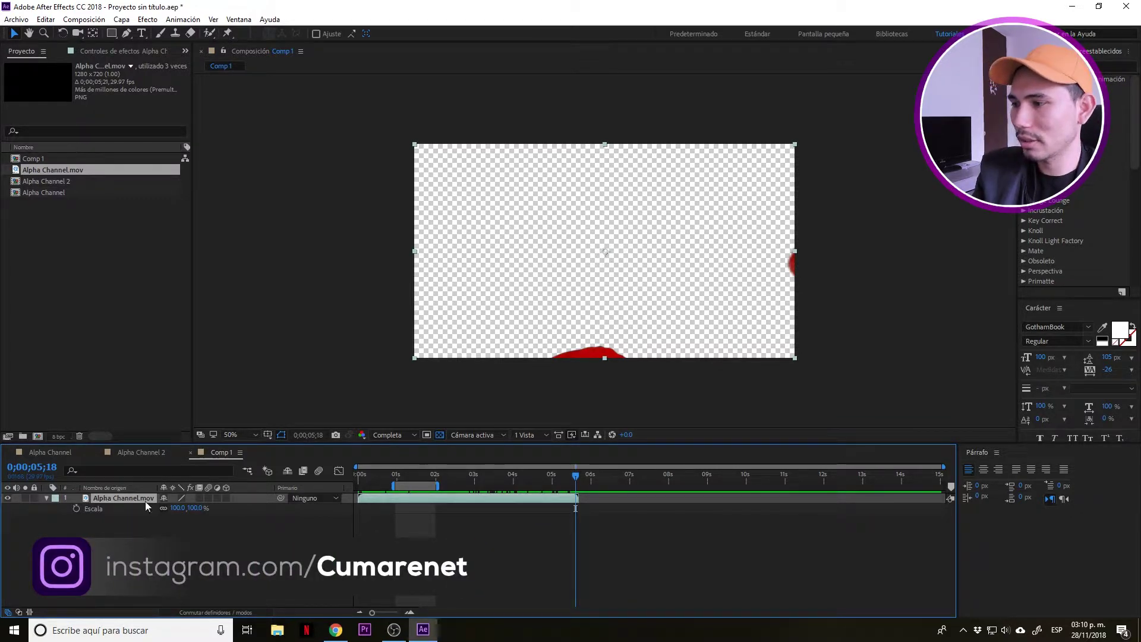
Extend Comp 1's work area to run from the first frame to 0;00;05;20, the end of the Alpha Channel.mov layer.
key(Page_Down)
key(Page_Down)
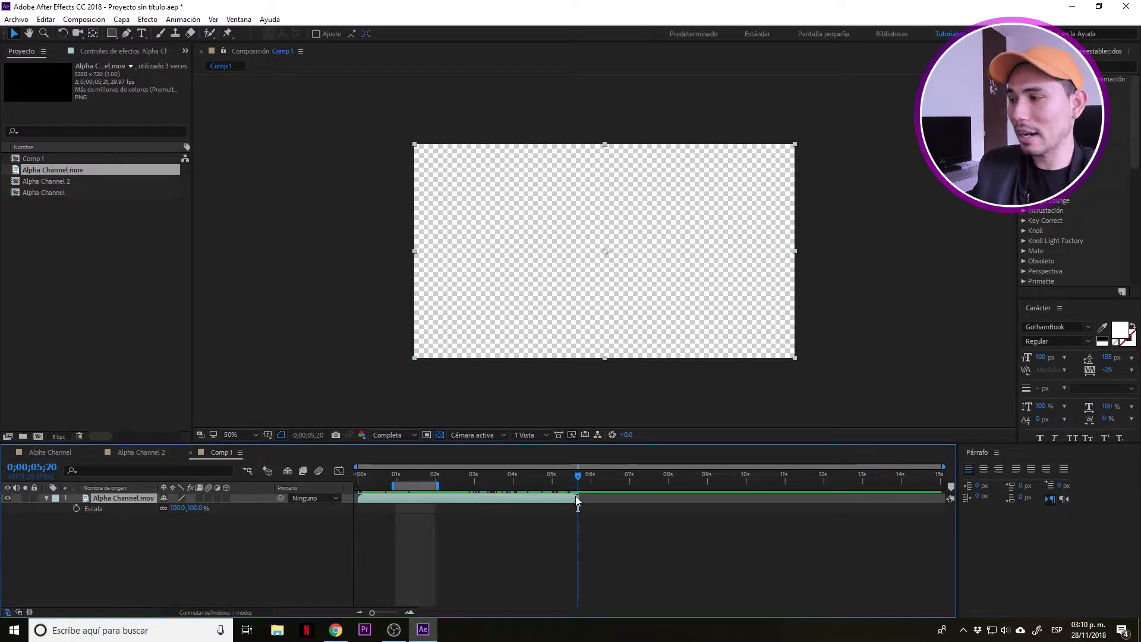
drag(437, 486, 470, 489)
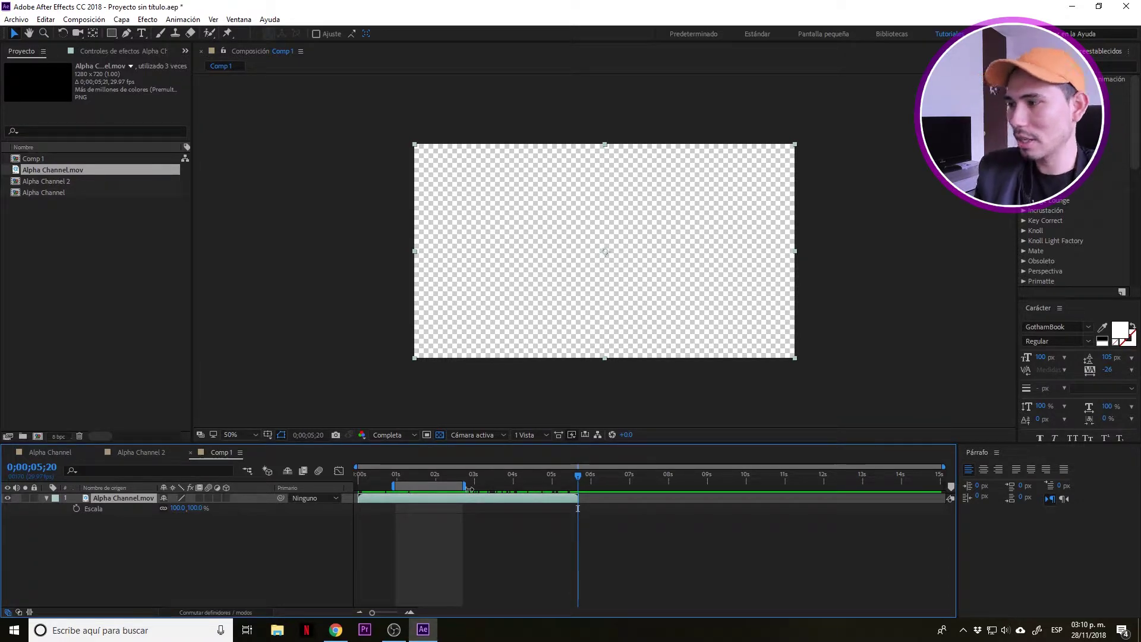
key(n)
key(Home)
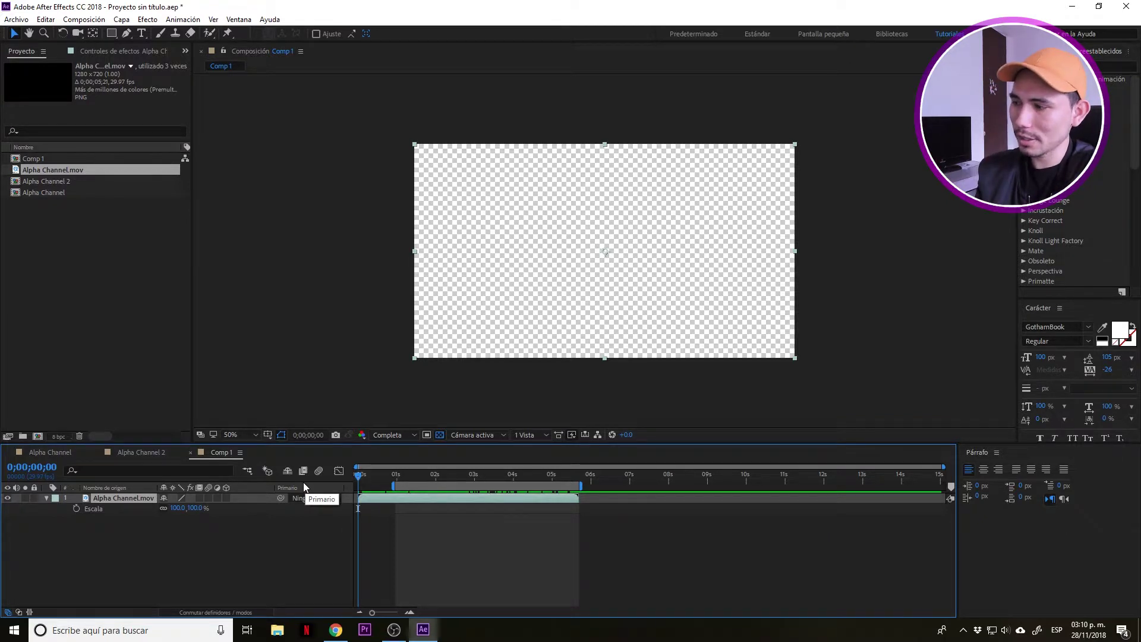
key(b)
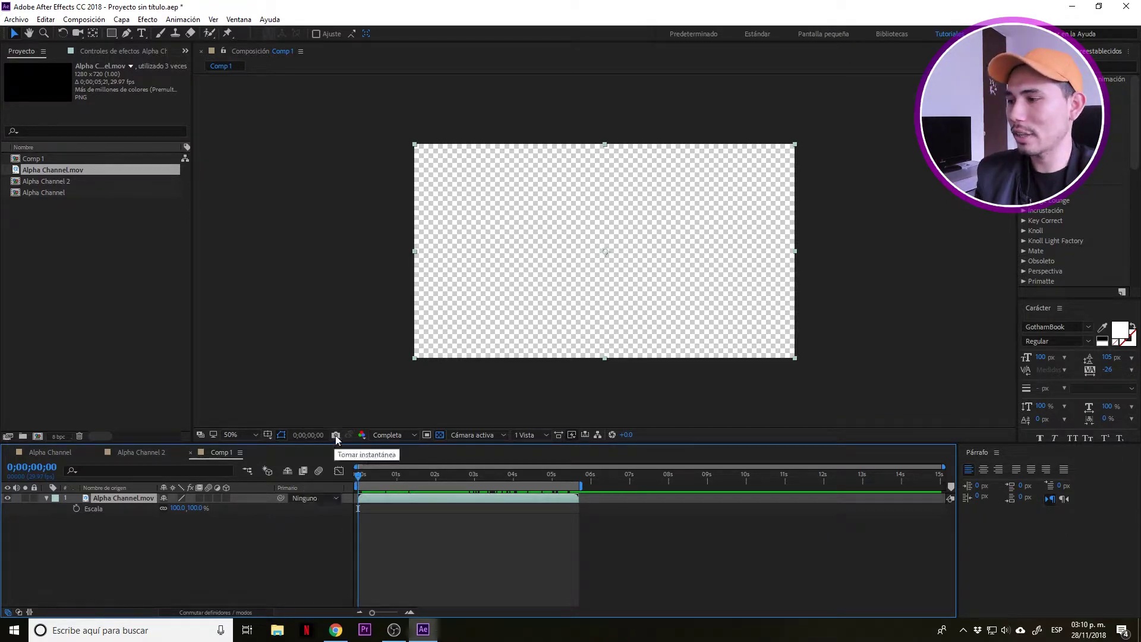
Scrub through Comp 1 to 0;00;02;21 and trim the composition to its work area.
drag(359, 474, 894, 480)
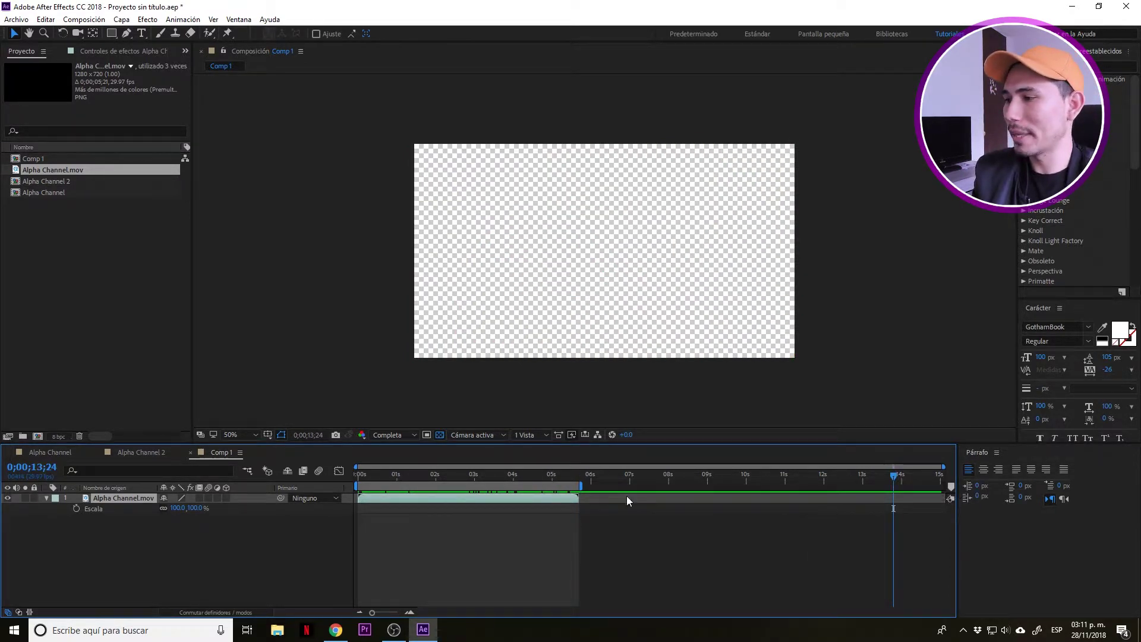
drag(526, 484, 462, 499)
drag(588, 476, 513, 478)
drag(623, 478, 572, 504)
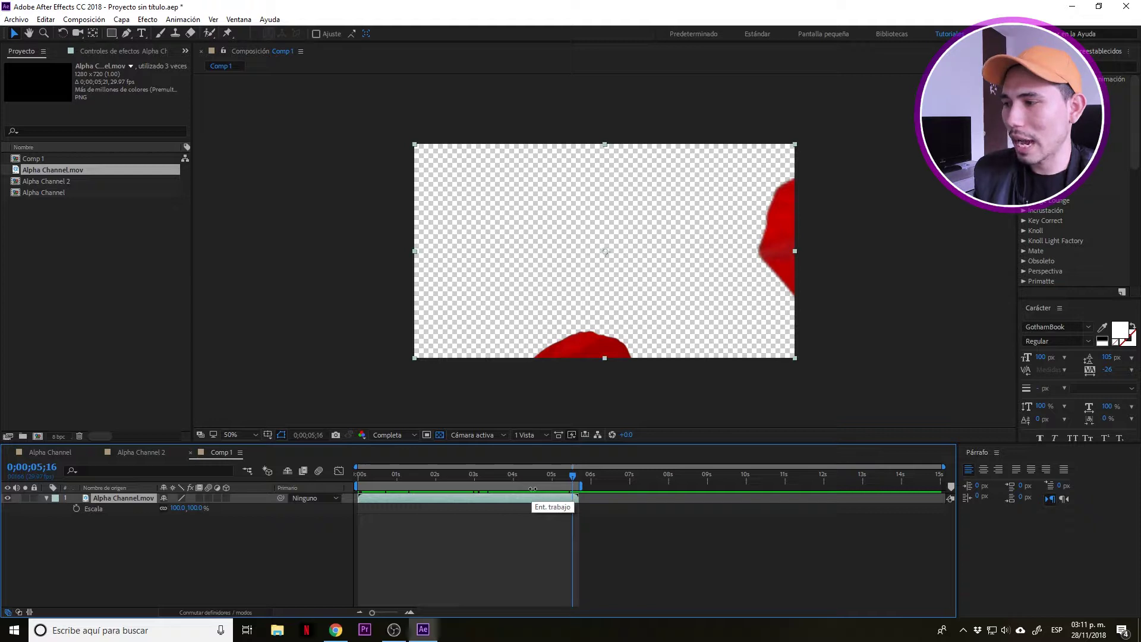
drag(498, 481, 462, 476)
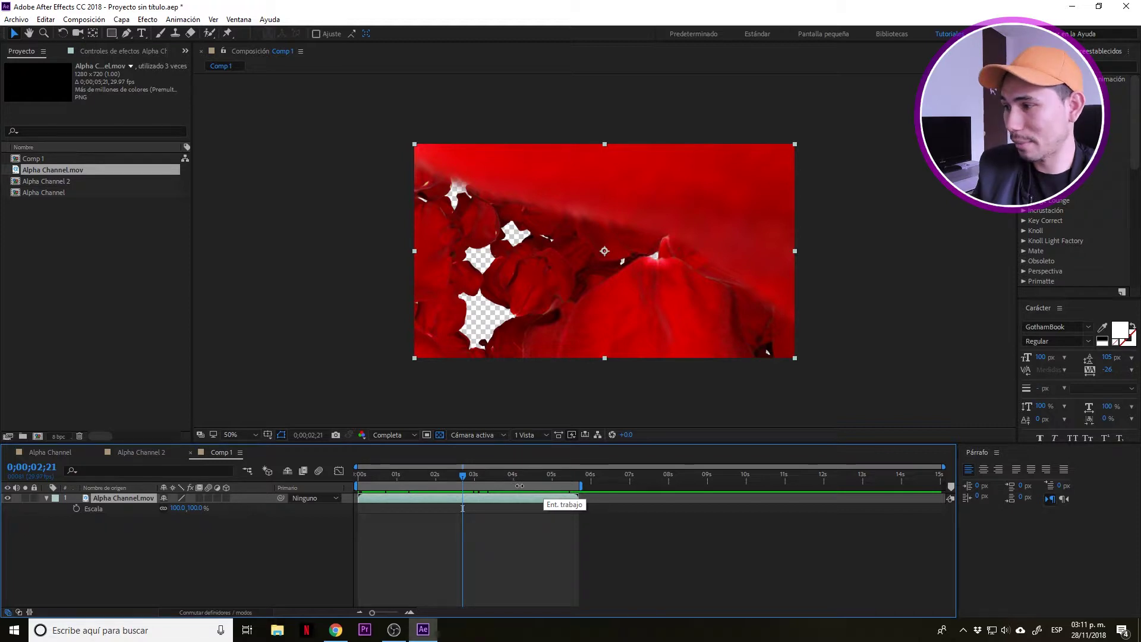
mouse_move(434, 500)
mouse_down()
mouse_move(471, 500)
mouse_move(434, 499)
mouse_up()
right_click(480, 485)
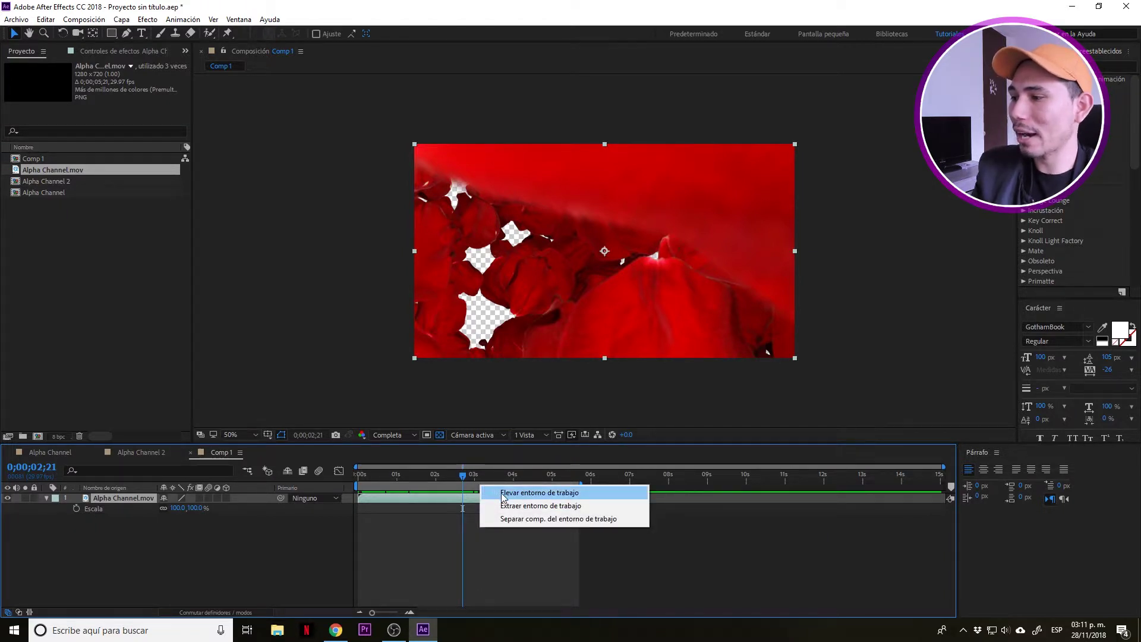
click(533, 519)
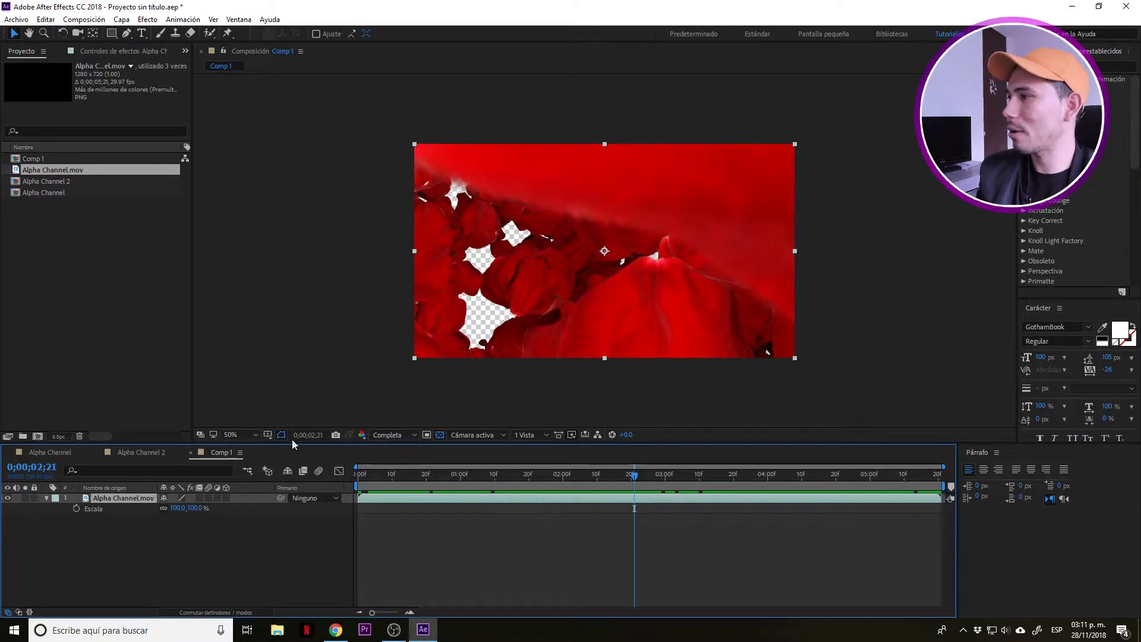
Import Audio.mp3 from the Tutorial 01 folder and create a new composition from it.
double_click(115, 284)
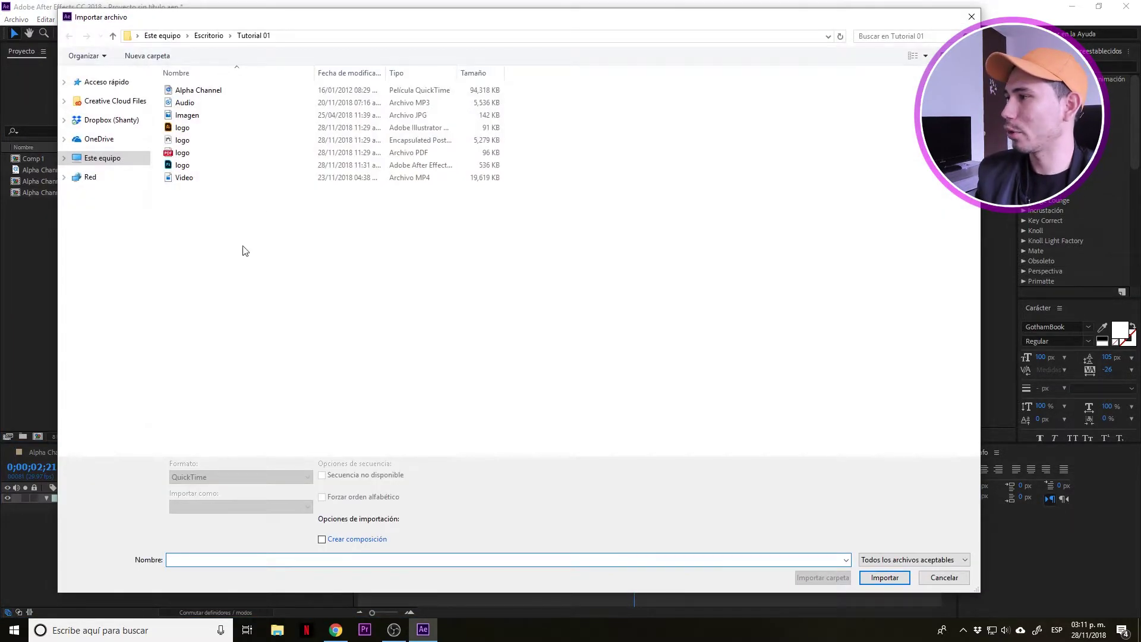
double_click(194, 102)
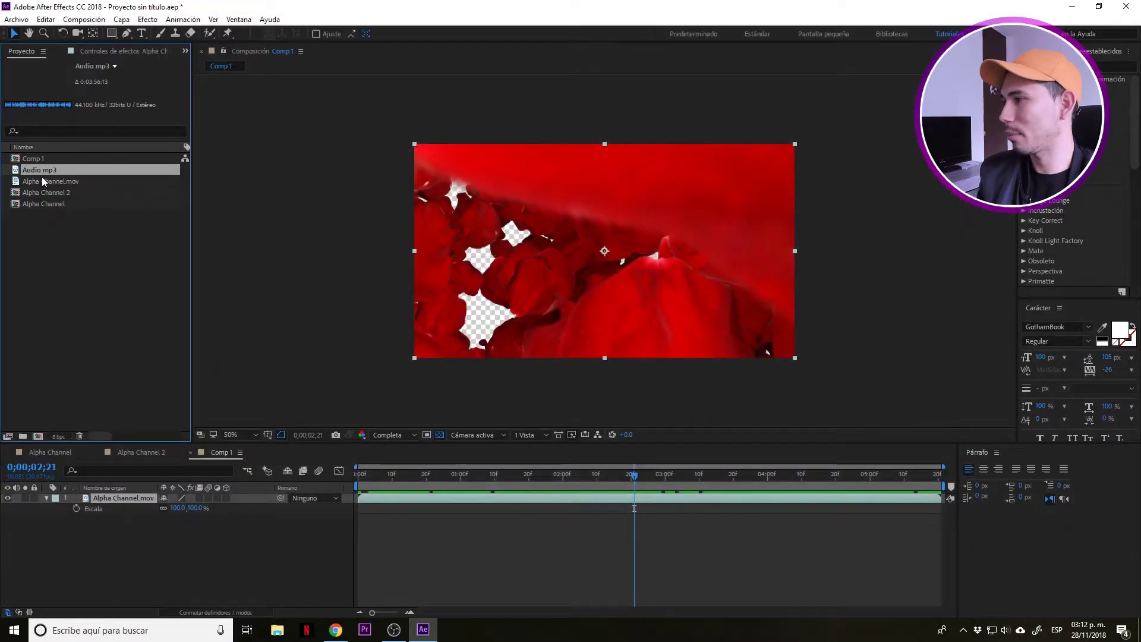
drag(41, 169, 58, 359)
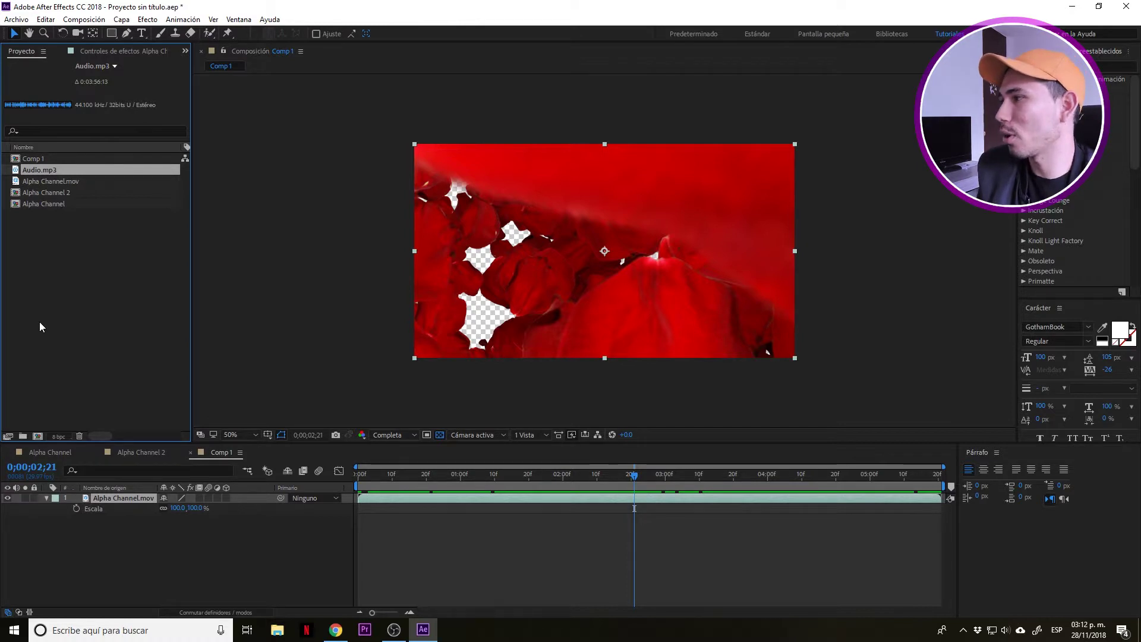
drag(34, 170, 37, 434)
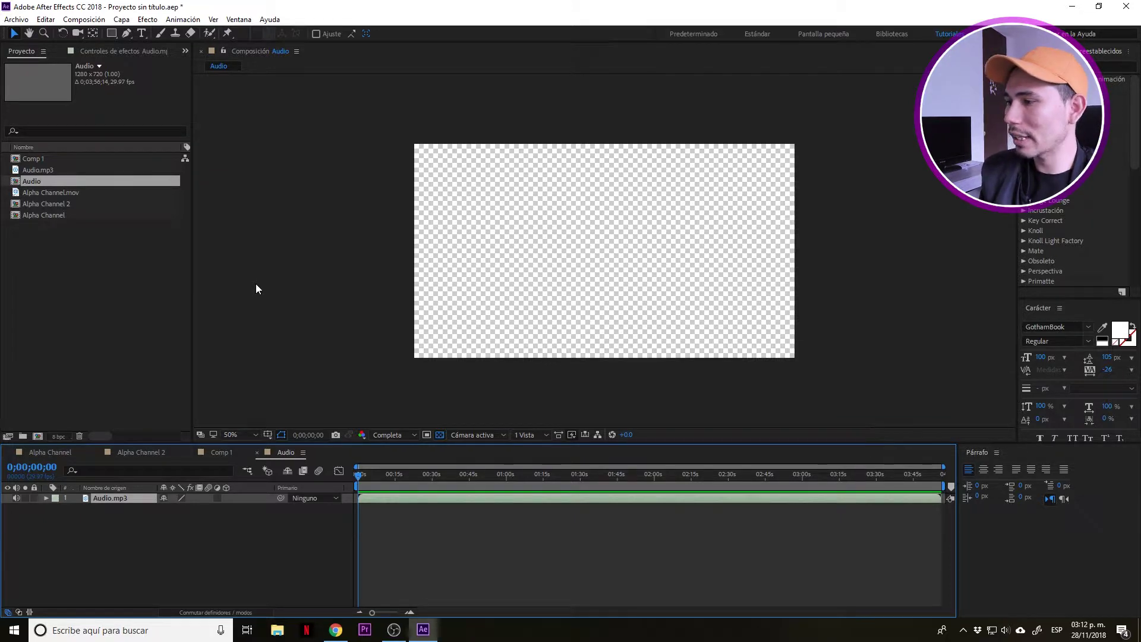
drag(507, 476, 517, 482)
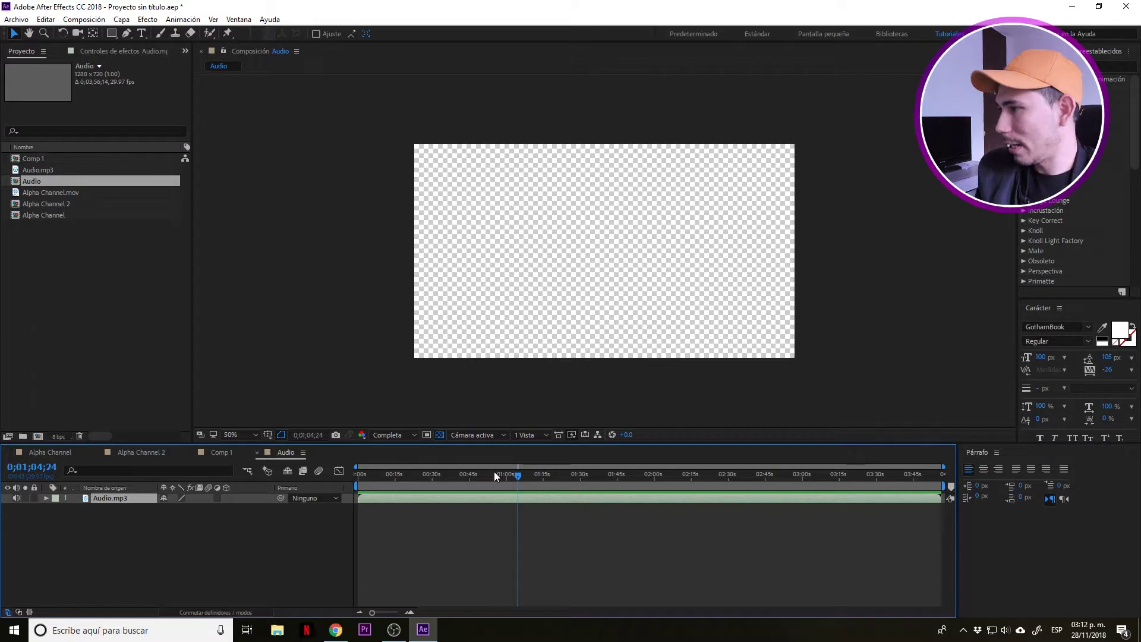
Add Audio.mp3 to Comp 1 beneath the Alpha Channel.mov layer and preview the playback, leaving the playhead at 0;00;01;18.
click(223, 452)
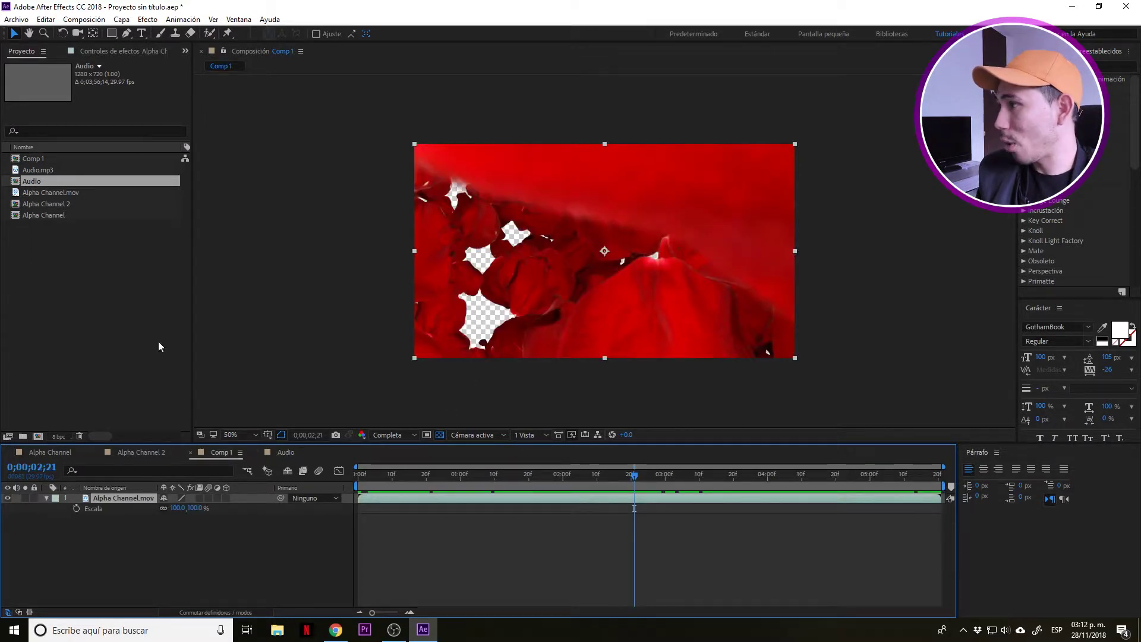
drag(41, 170, 244, 531)
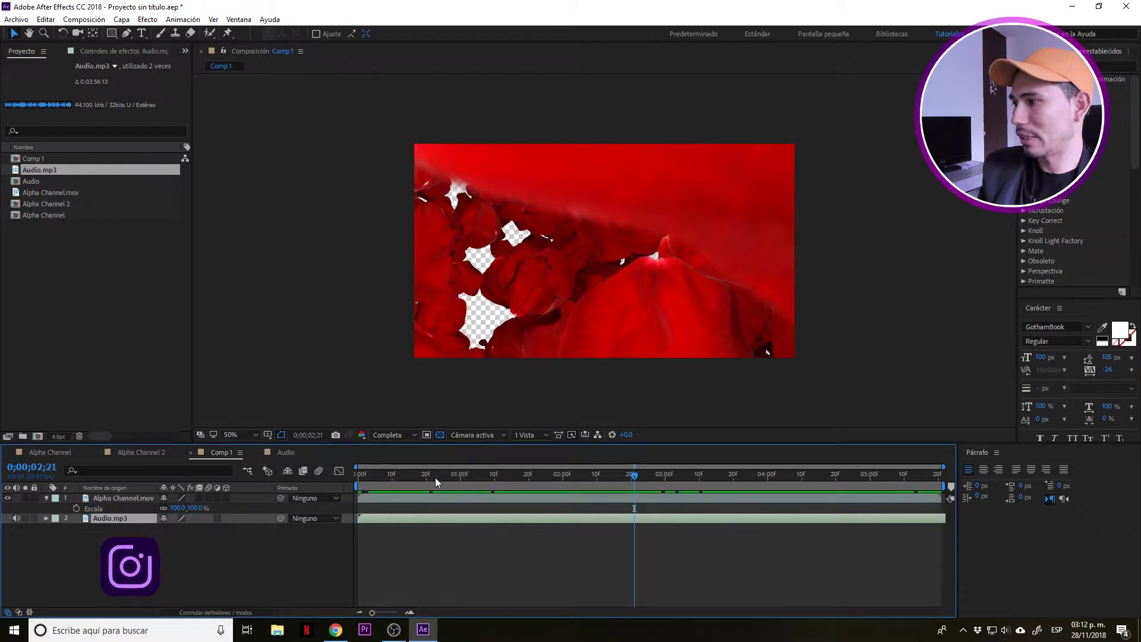
click(419, 476)
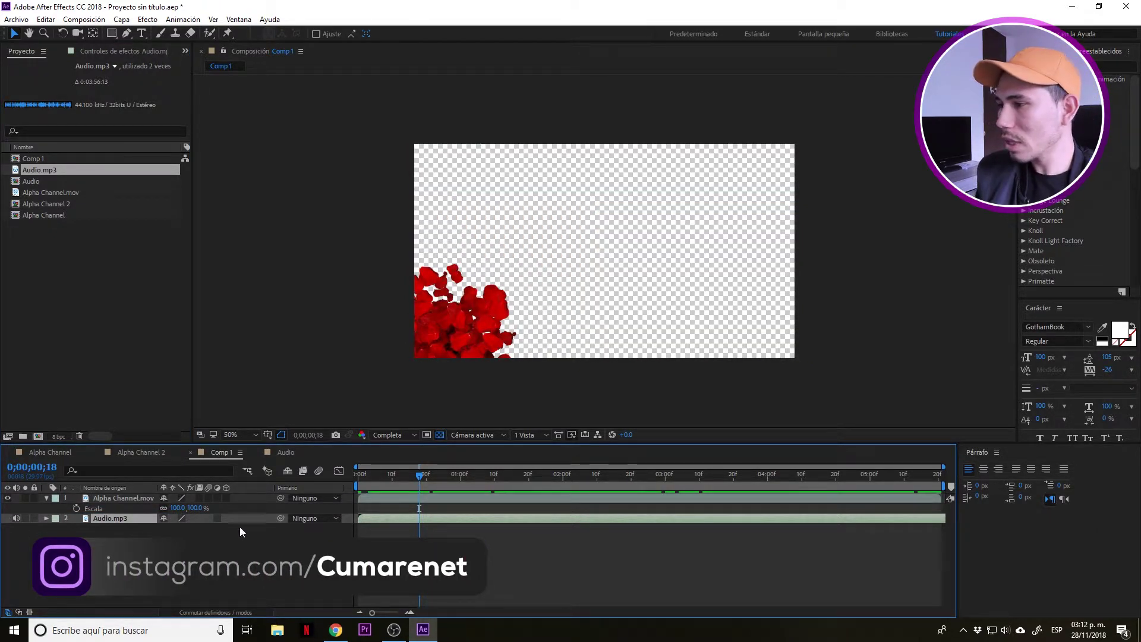
key(space)
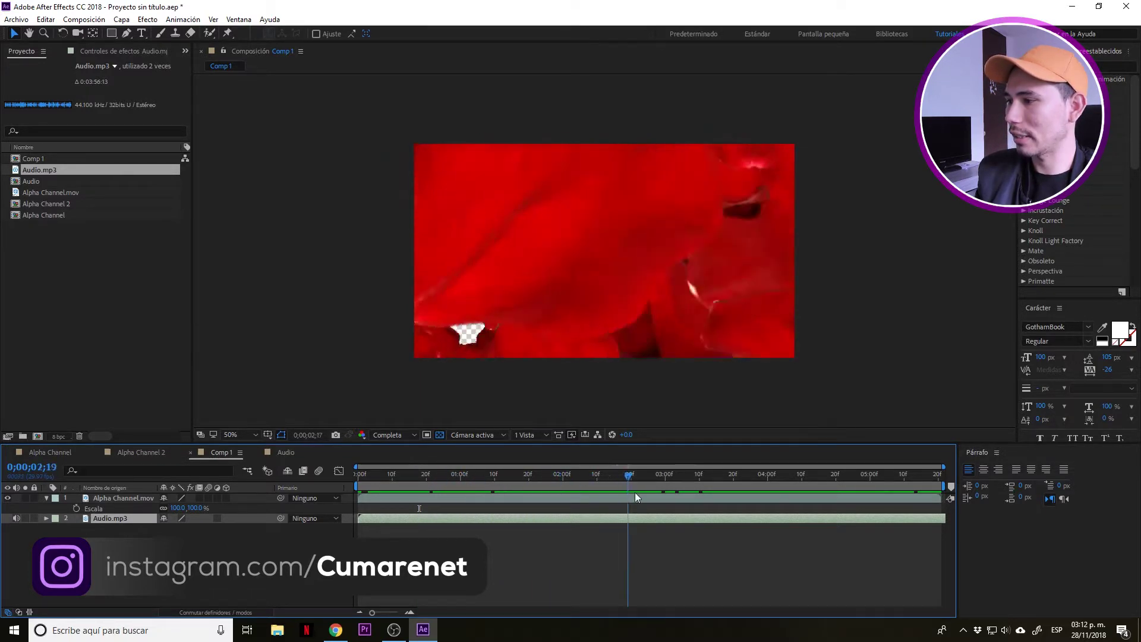
key(space)
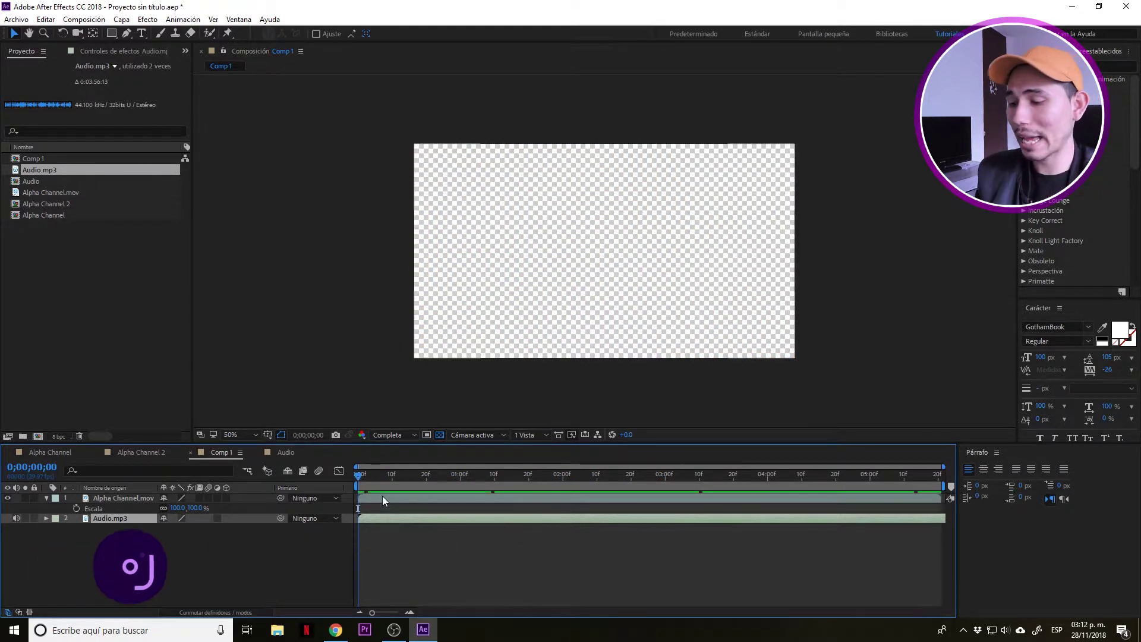
key(space)
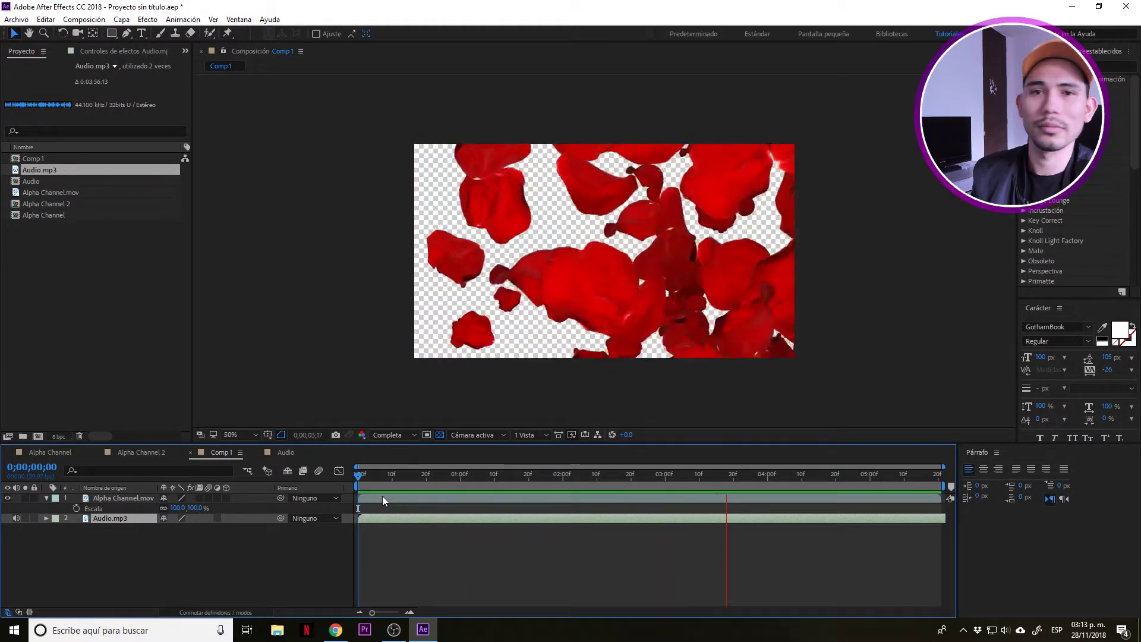
key(space)
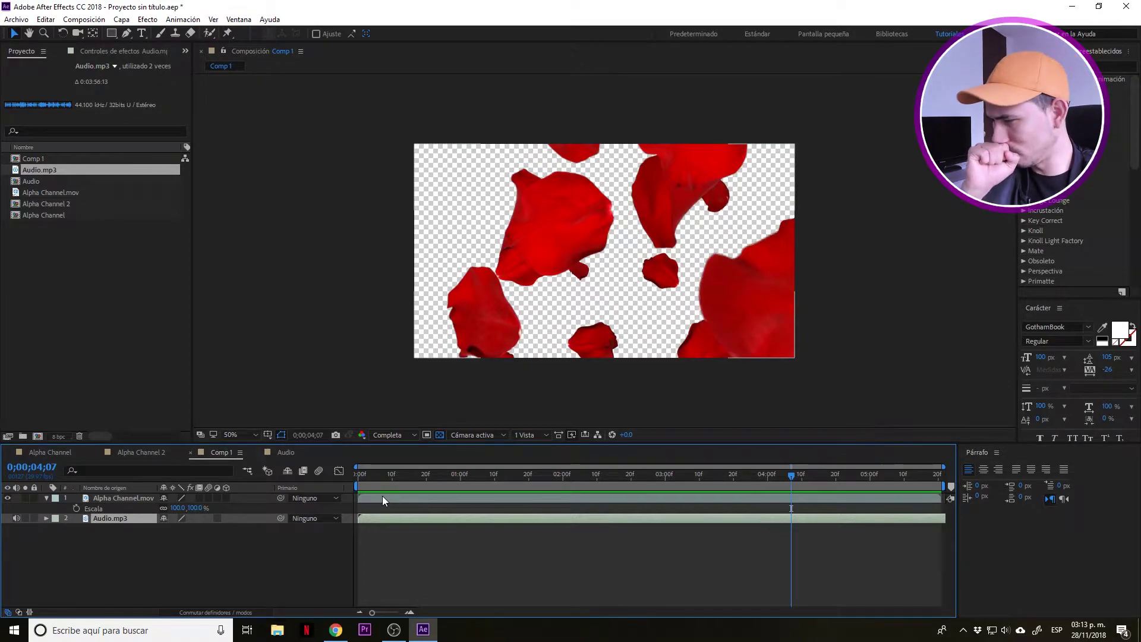
drag(793, 474, 522, 509)
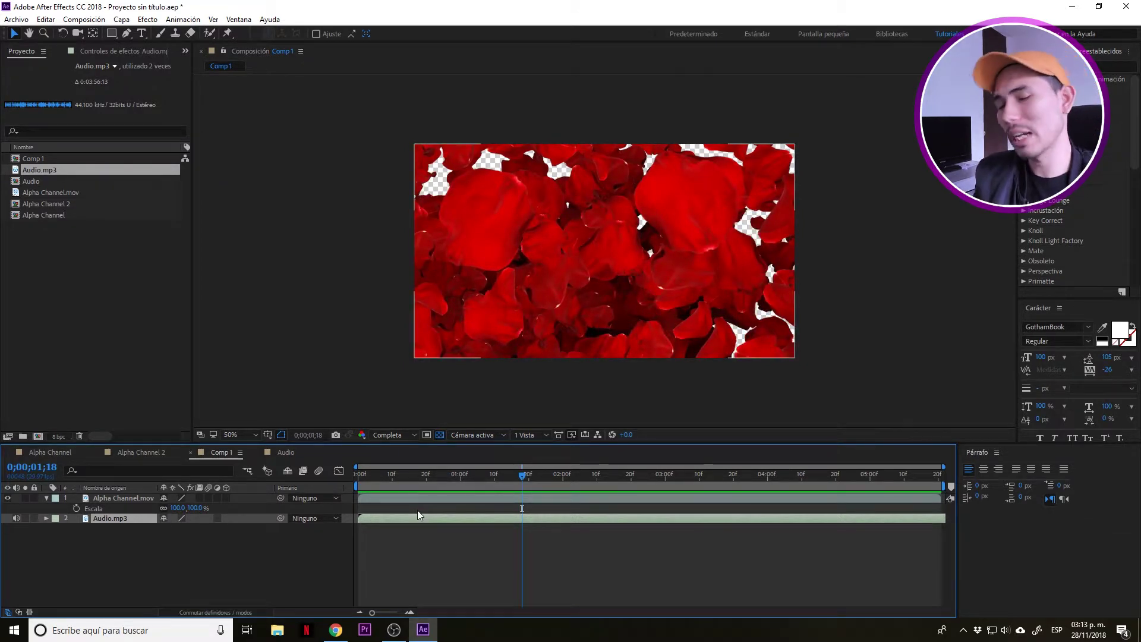
Import logo.ai from the Tutorial 01 folder as footage and place it as the top layer of Comp 1.
double_click(91, 291)
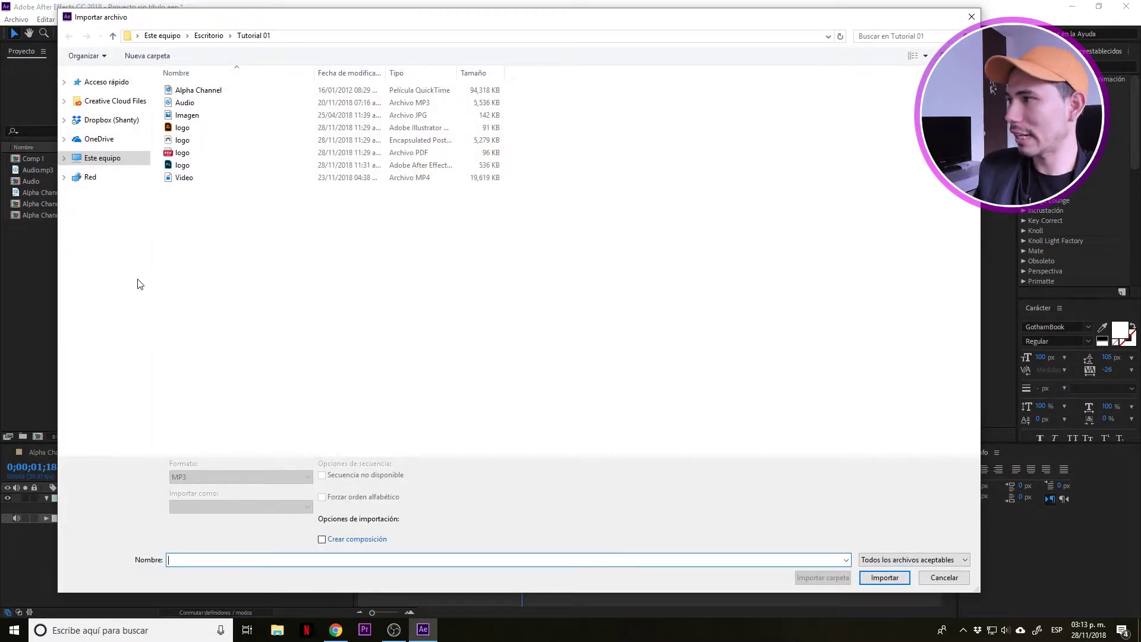
double_click(187, 127)
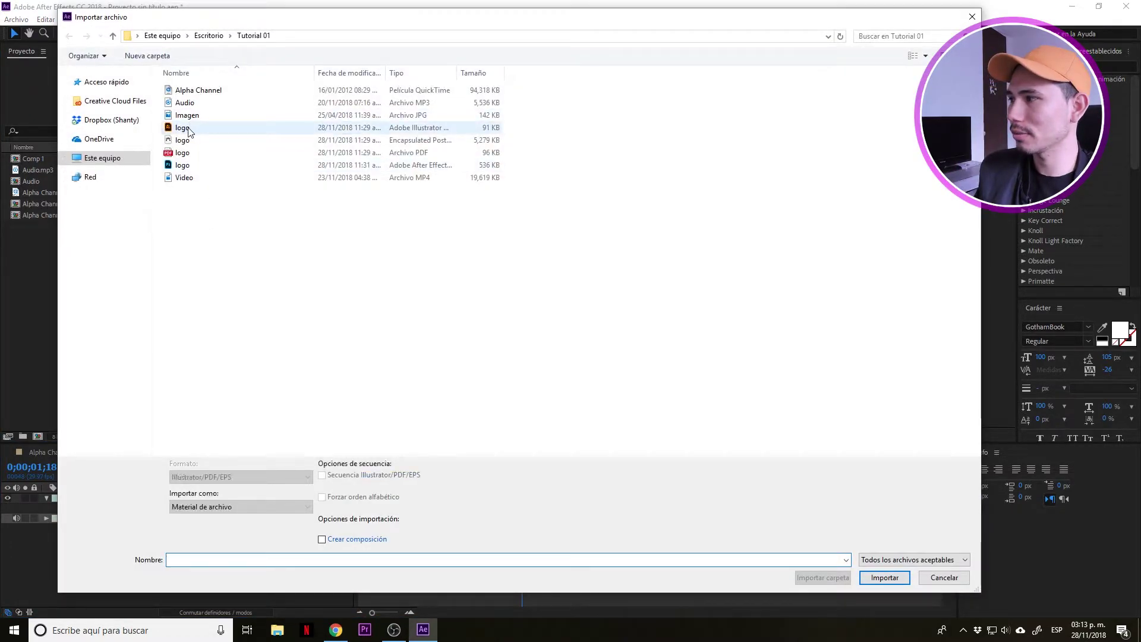
drag(48, 156, 49, 247)
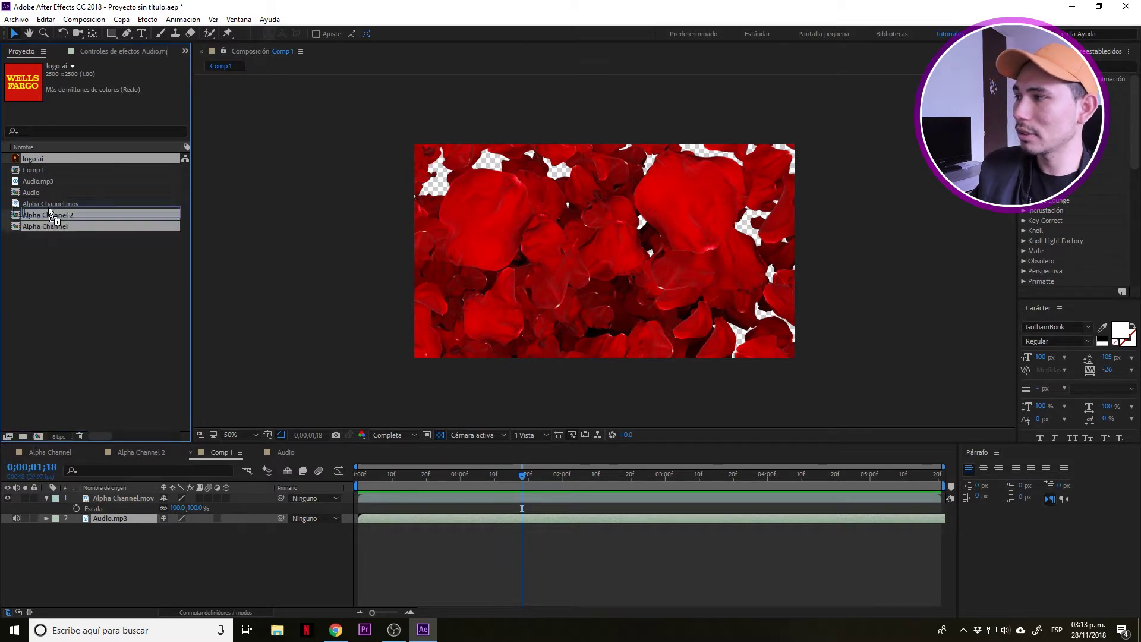
right_click(37, 157)
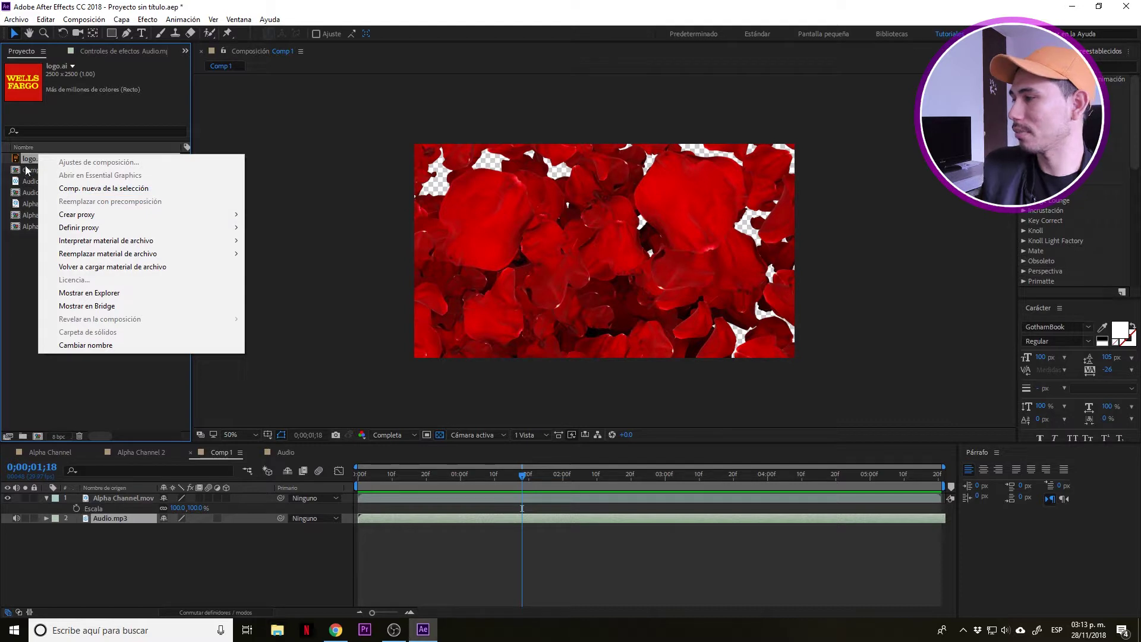
click(25, 369)
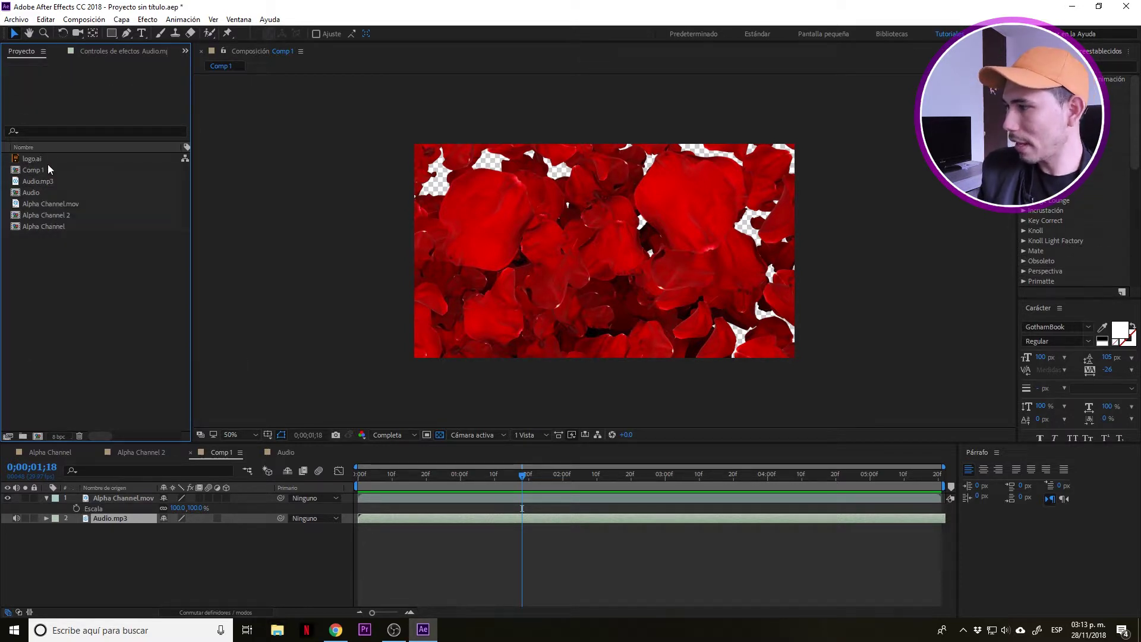
click(33, 159)
drag(34, 159, 124, 499)
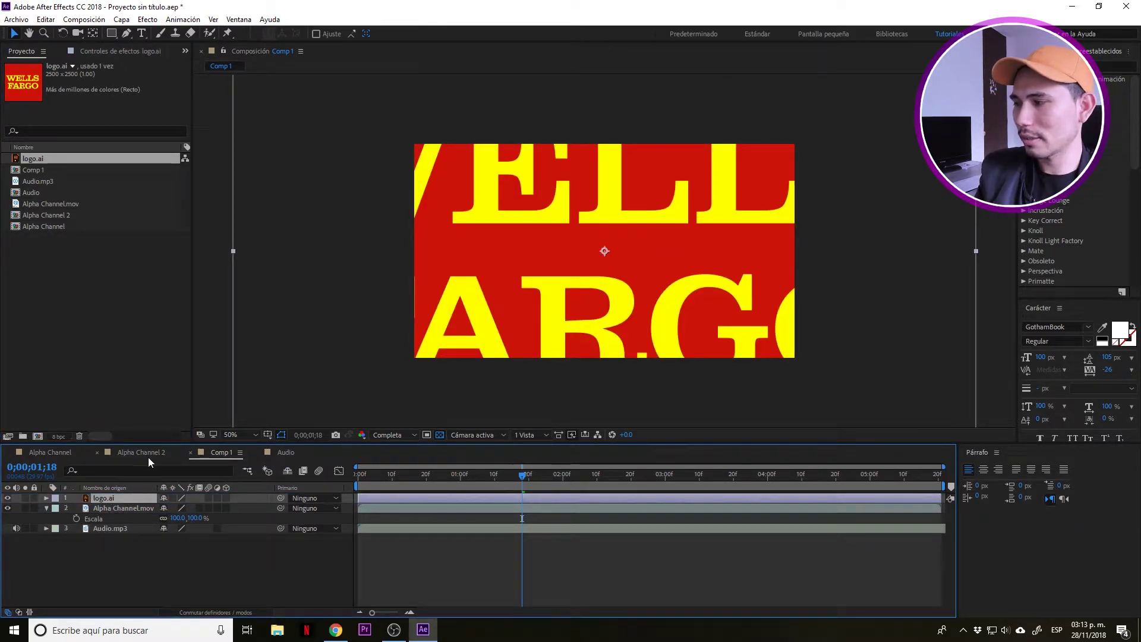
Scale the logo.ai layer to 16% and move the logo to the upper-right corner of the frame.
key(s)
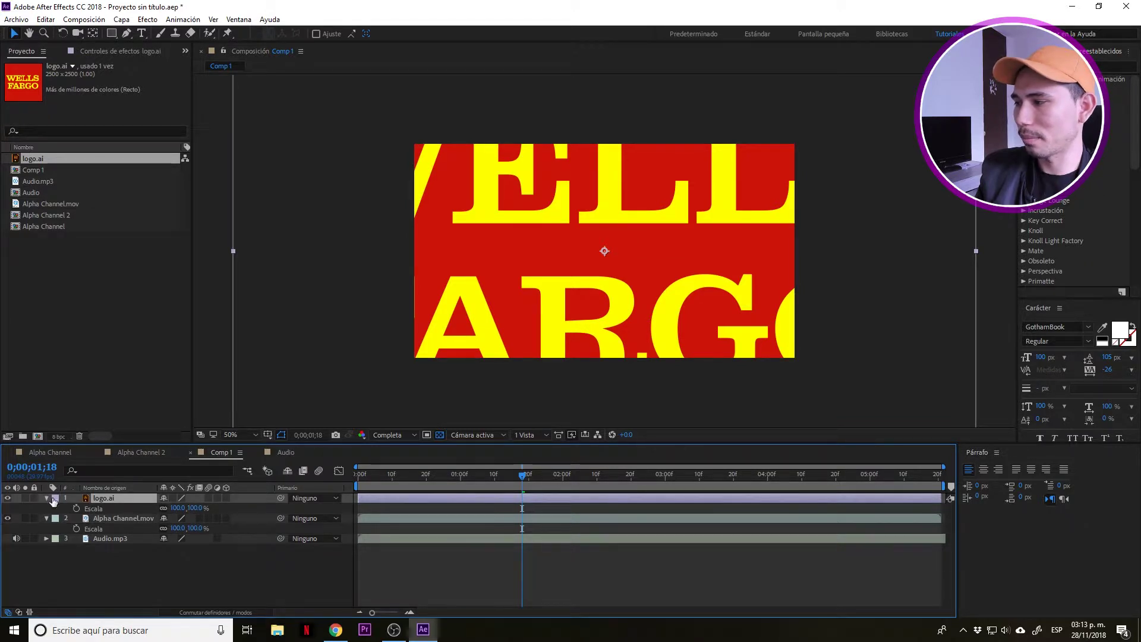
click(47, 498)
click(48, 498)
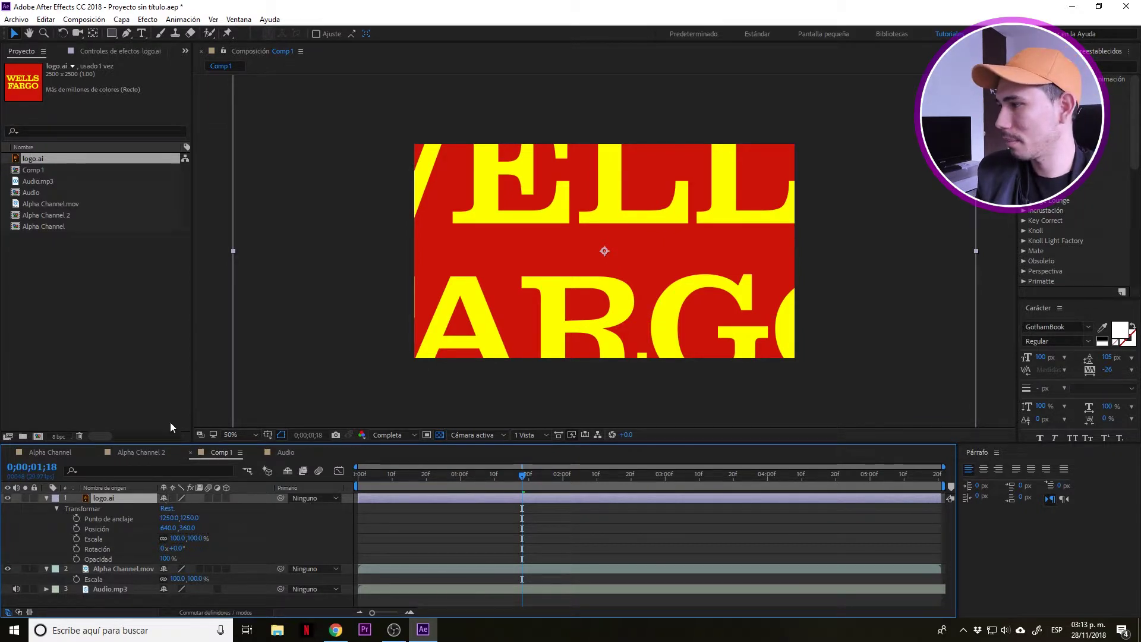
click(47, 498)
click(46, 509)
key(s)
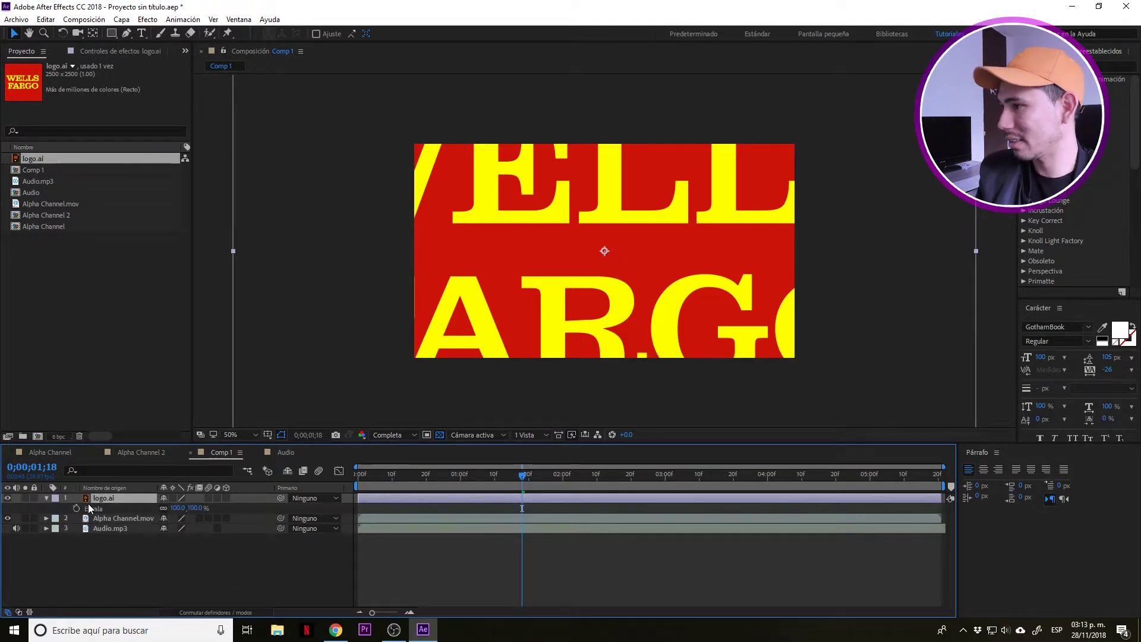
drag(178, 508, 144, 508)
drag(623, 278, 746, 237)
Preview Comp 1 with the logo, select the Alpha Channel.mov layer and scrub to 0;00;02;07.
key(space)
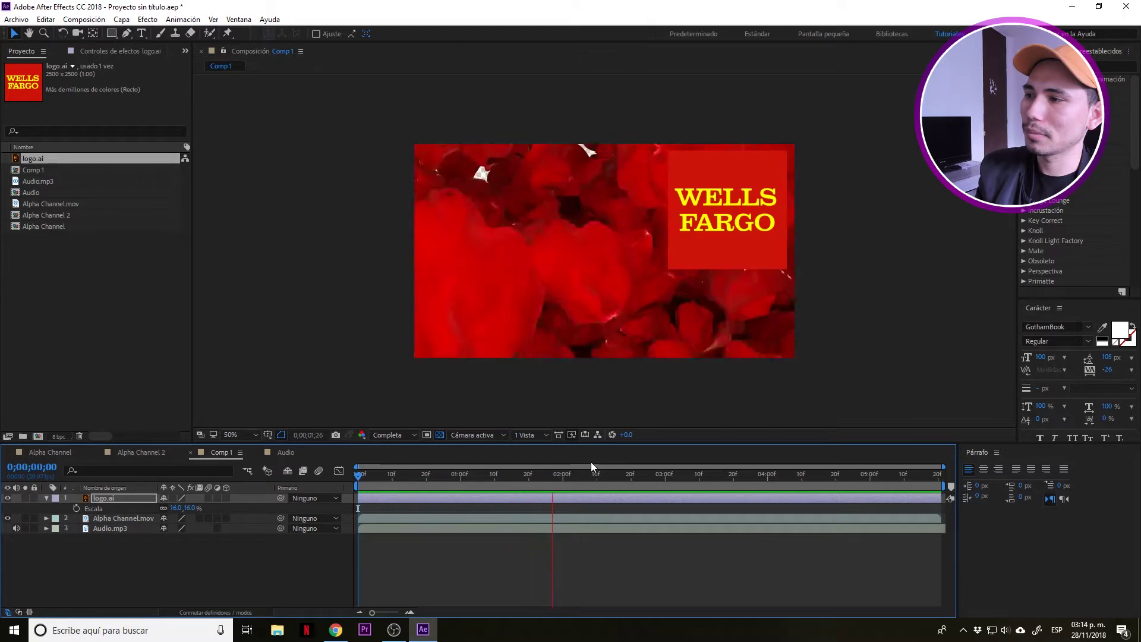
key(space)
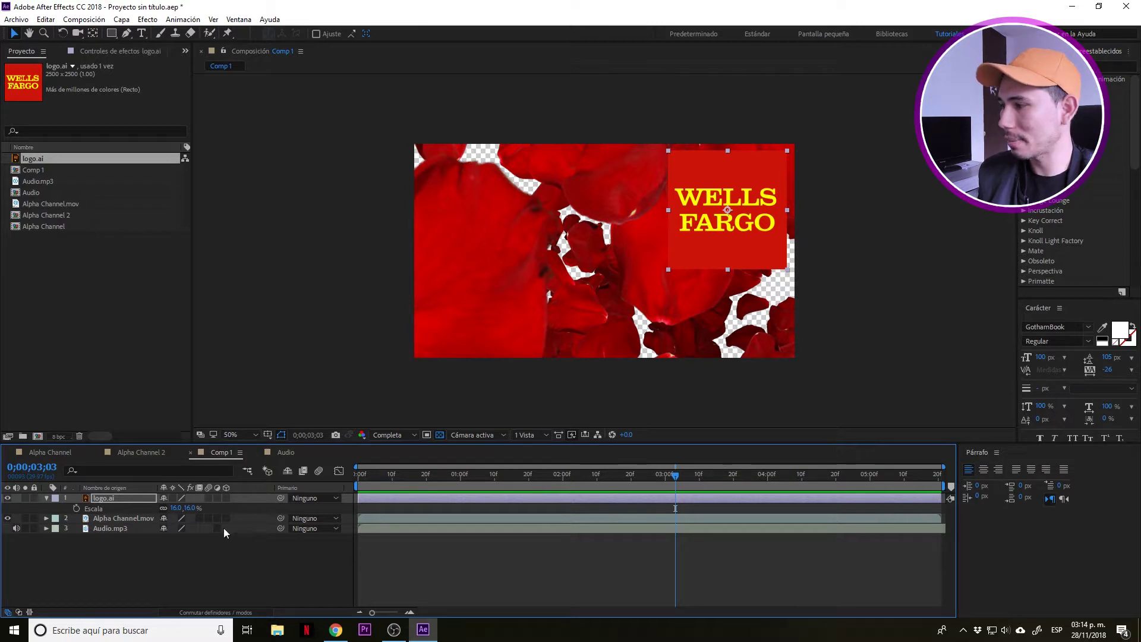
click(113, 519)
click(117, 502)
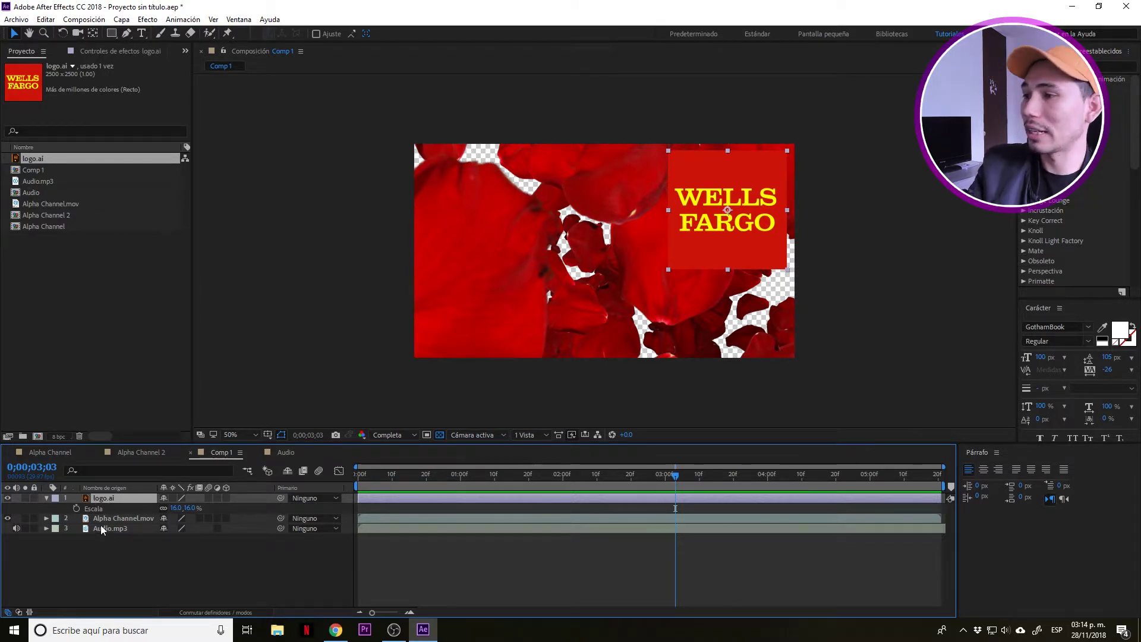
click(110, 518)
click(372, 475)
drag(378, 489, 587, 485)
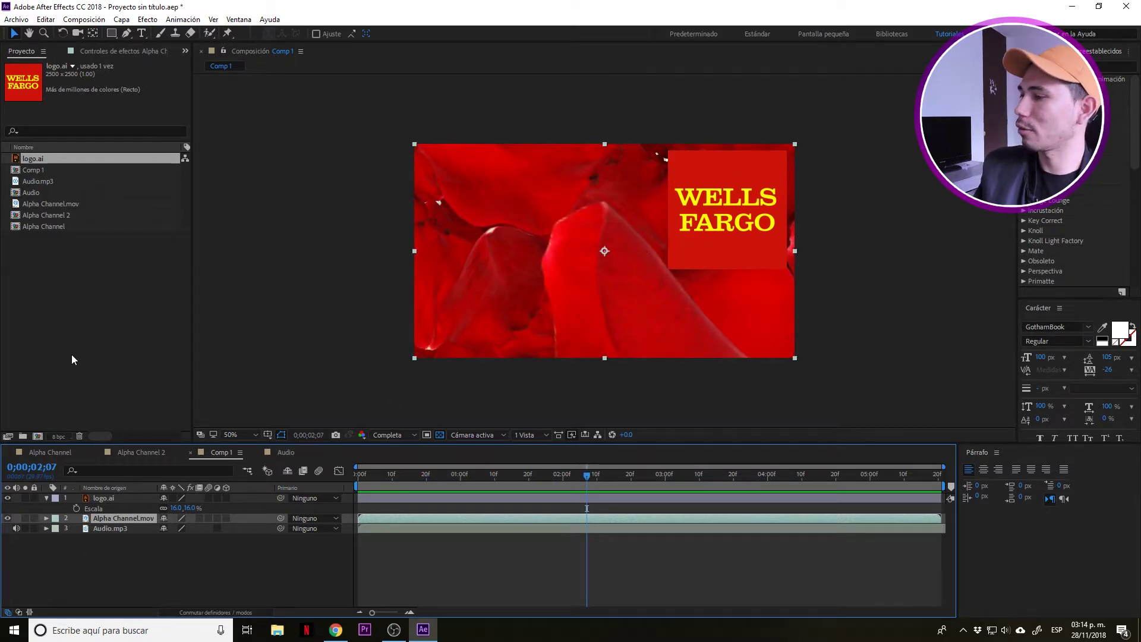
Import logo.eps from the Tutorial 01 folder and place it as Comp 1's top layer, scaled to 15% in the frame's upper-left corner.
double_click(106, 336)
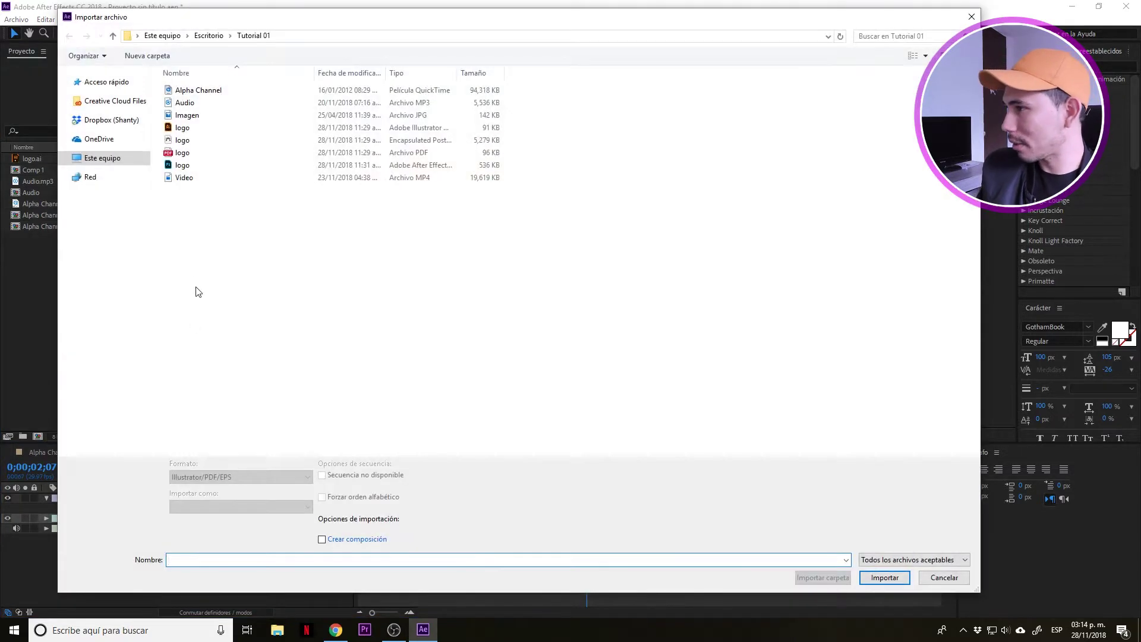
click(199, 146)
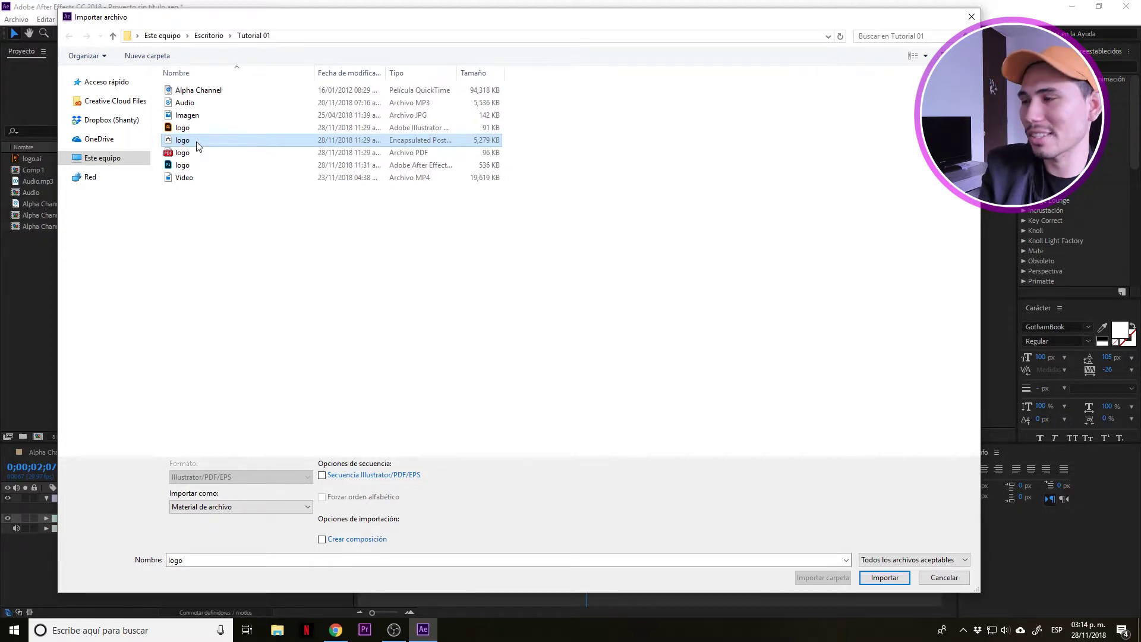
double_click(199, 145)
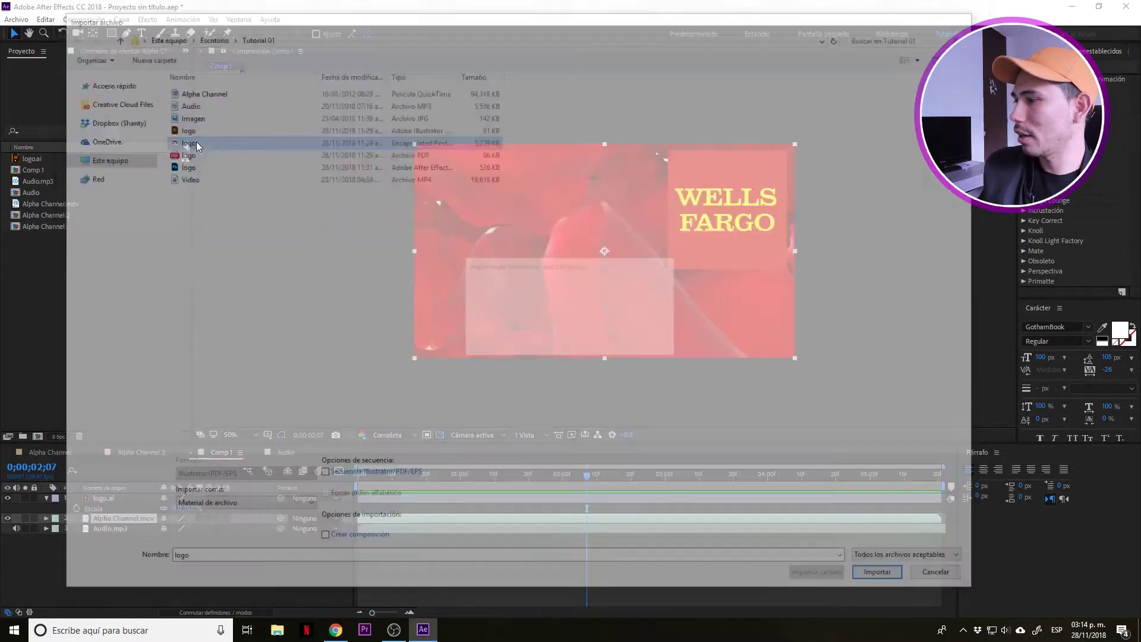
drag(37, 159, 148, 509)
key(s)
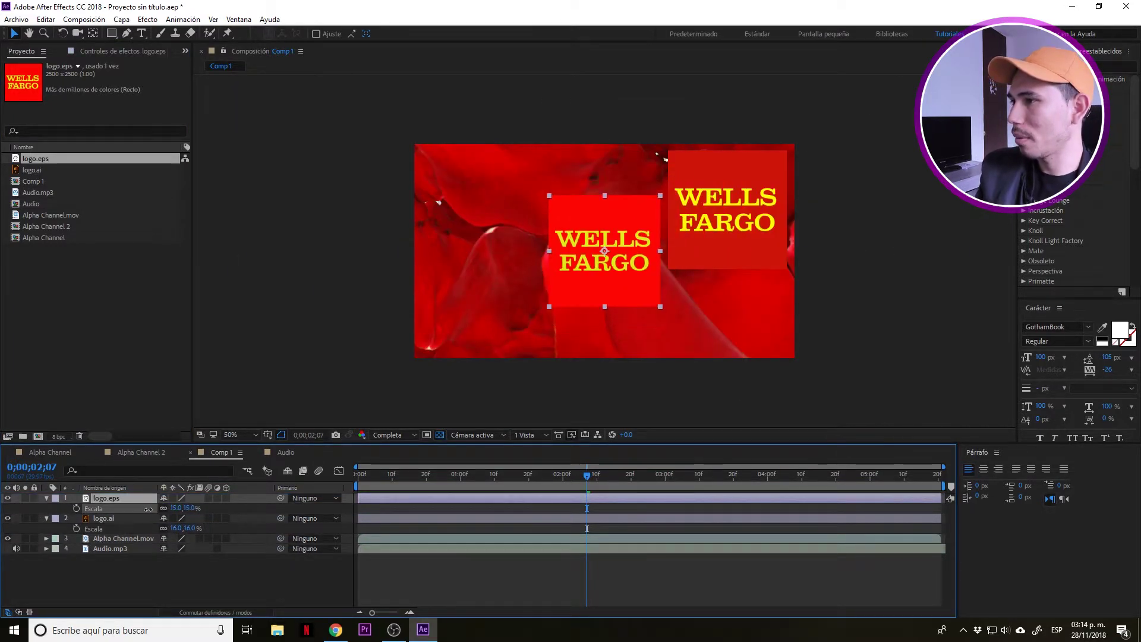
drag(617, 275, 497, 238)
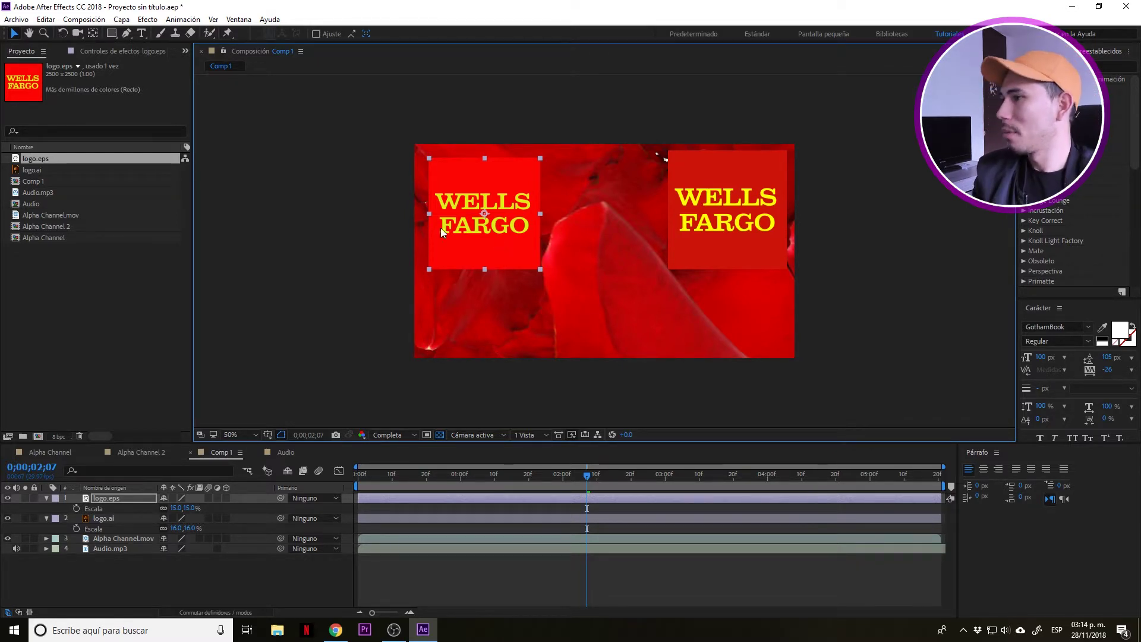
Import logo.pdf and place it as Comp 1's top layer, scaled to 16% between the two other logos.
double_click(73, 299)
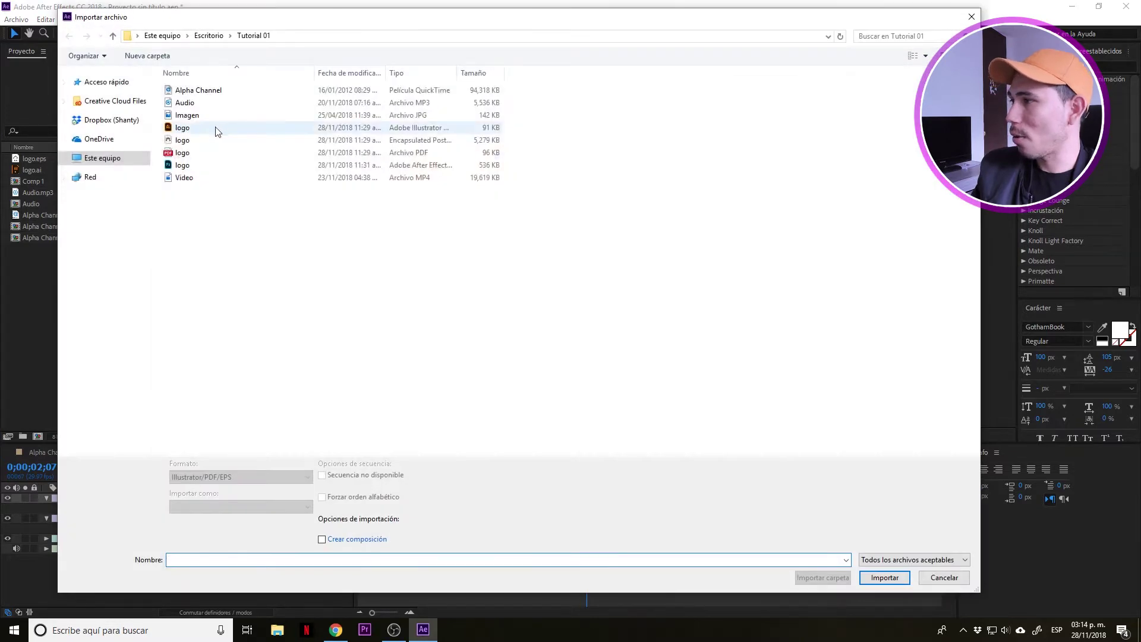
double_click(194, 156)
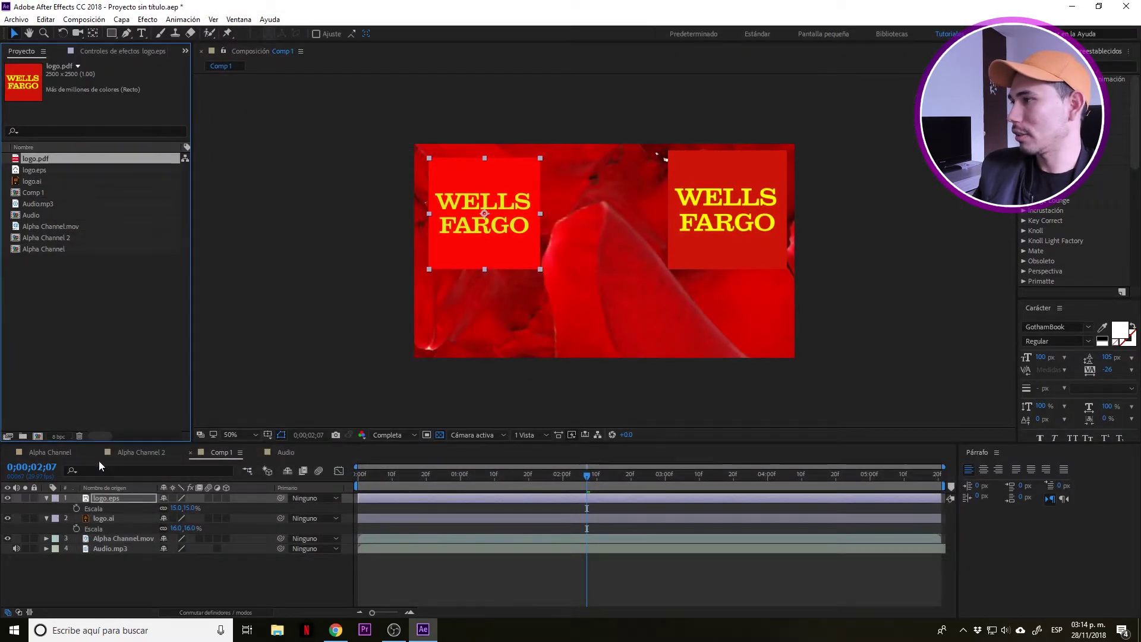
drag(41, 159, 149, 515)
key(s)
drag(612, 253, 611, 216)
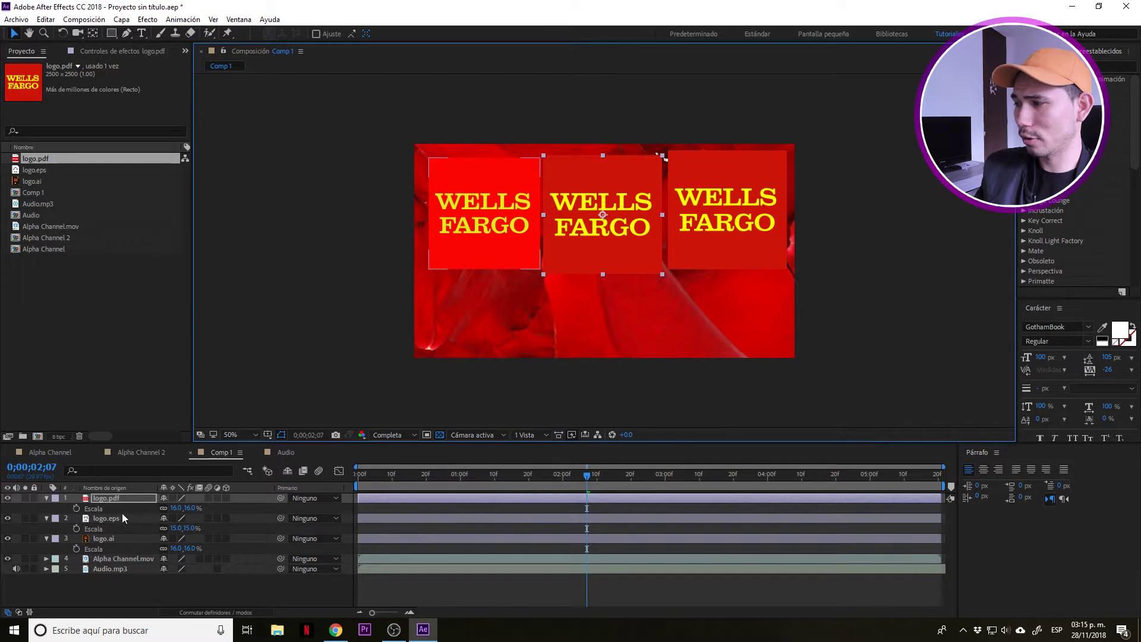
Select the logo.ai, logo.eps and logo.pdf layers in turn to compare the three logos in the frame.
click(117, 539)
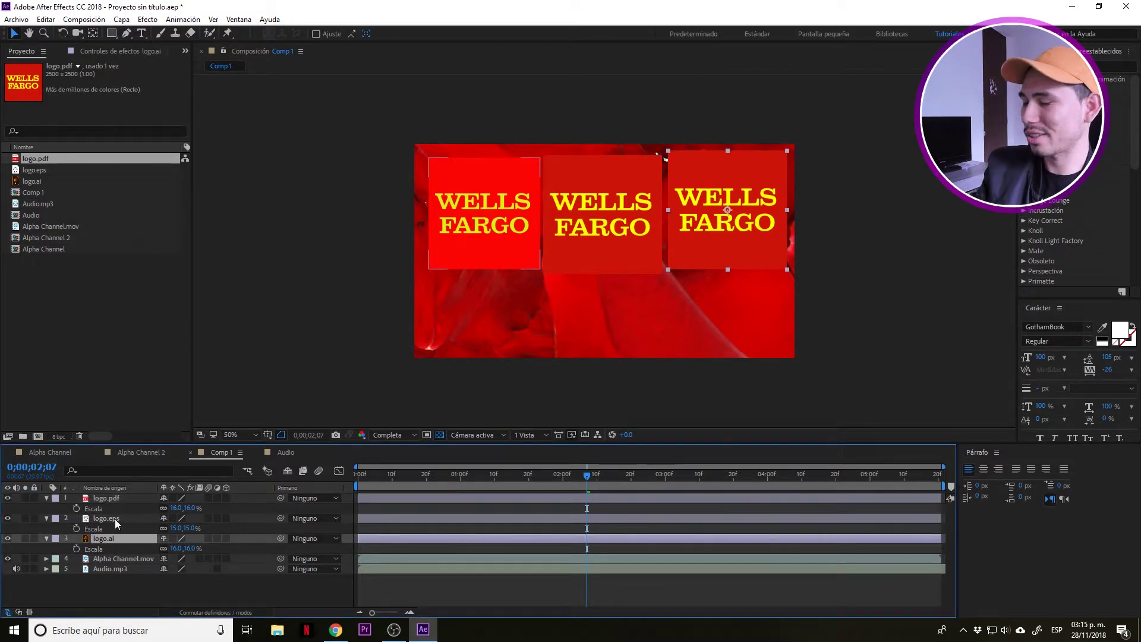
click(115, 522)
click(115, 499)
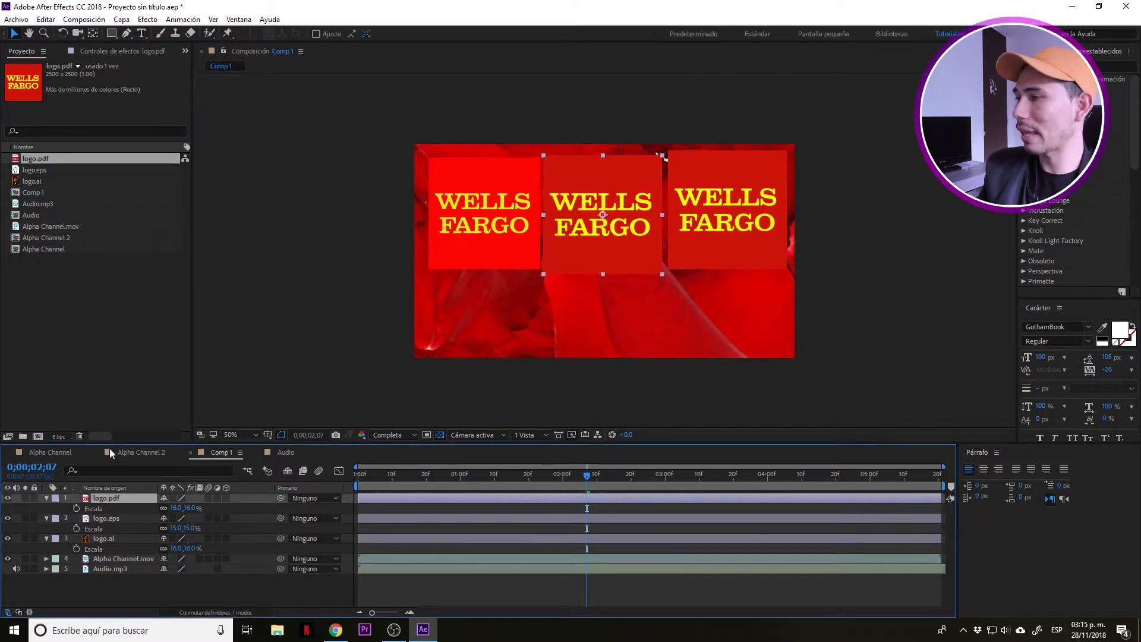
Import logo.psd as "Composición – Conservar tamaños de capa" with editable layer styles.
double_click(125, 359)
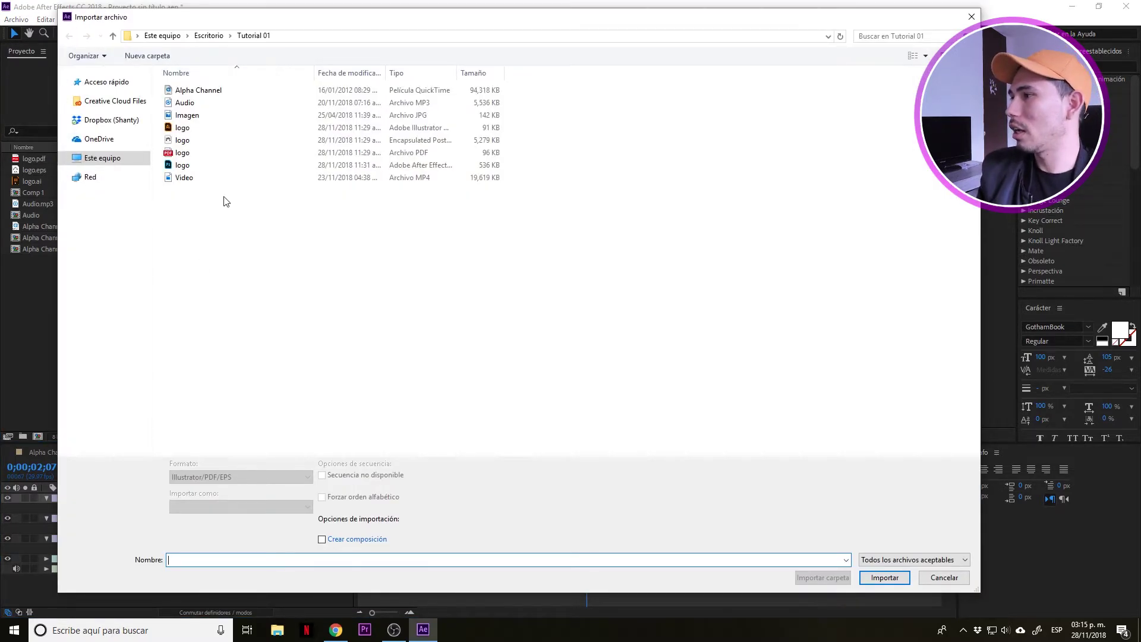
double_click(184, 165)
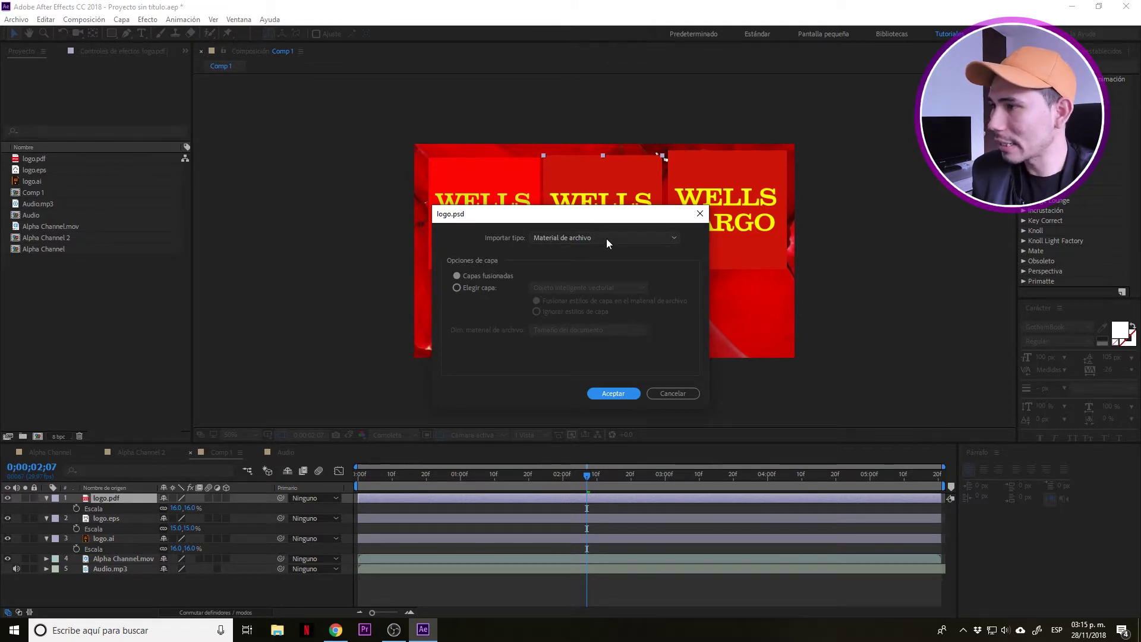
drag(601, 214, 624, 149)
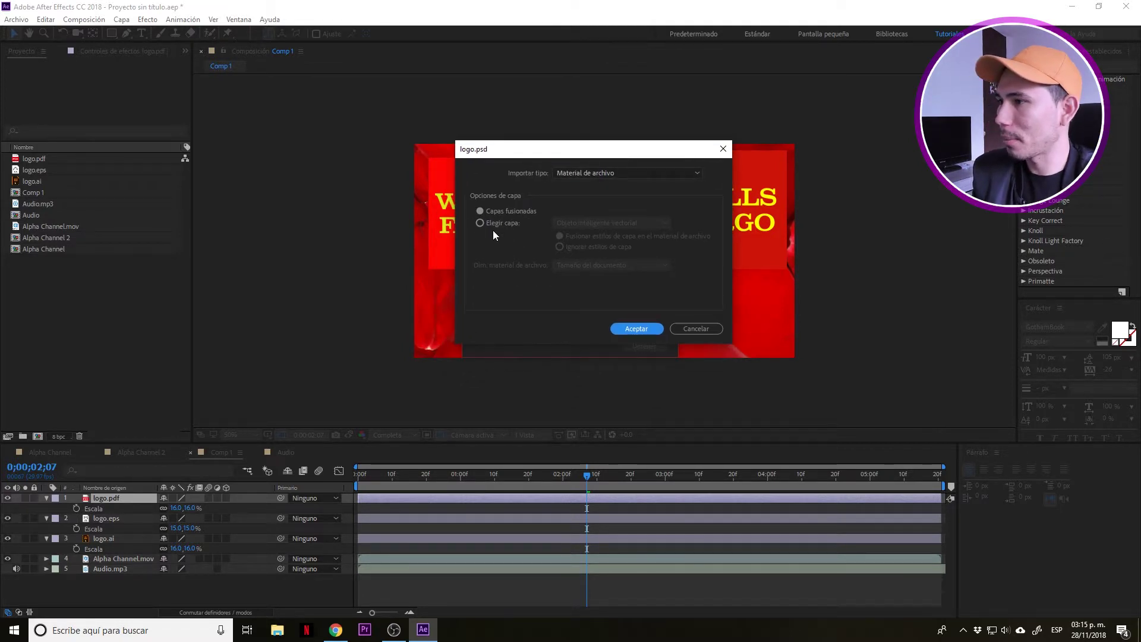
click(598, 174)
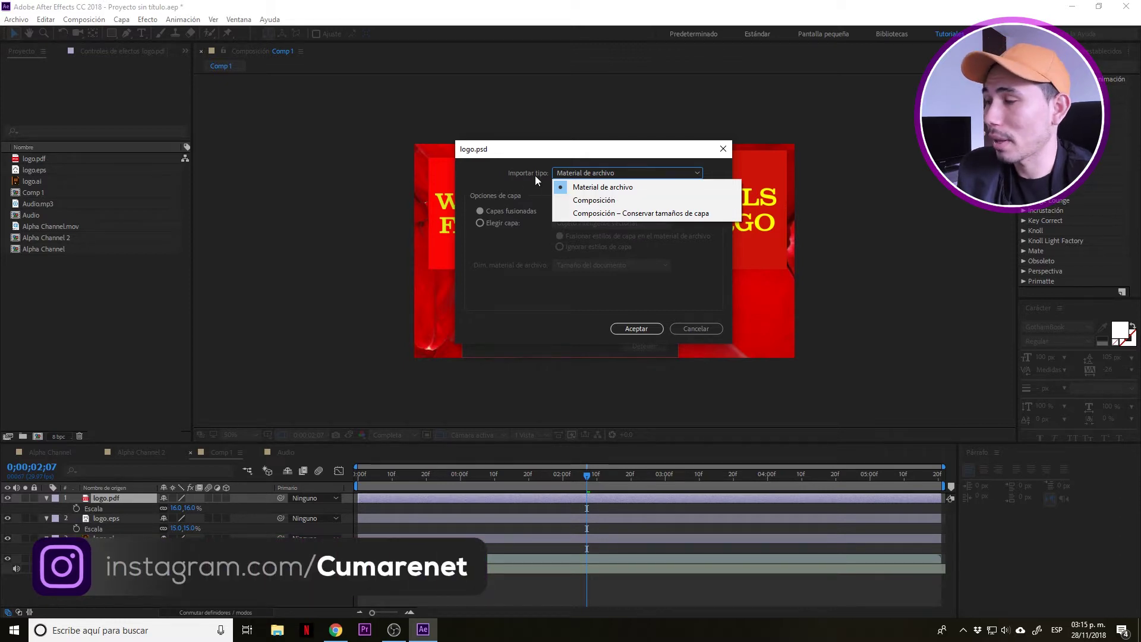
click(607, 205)
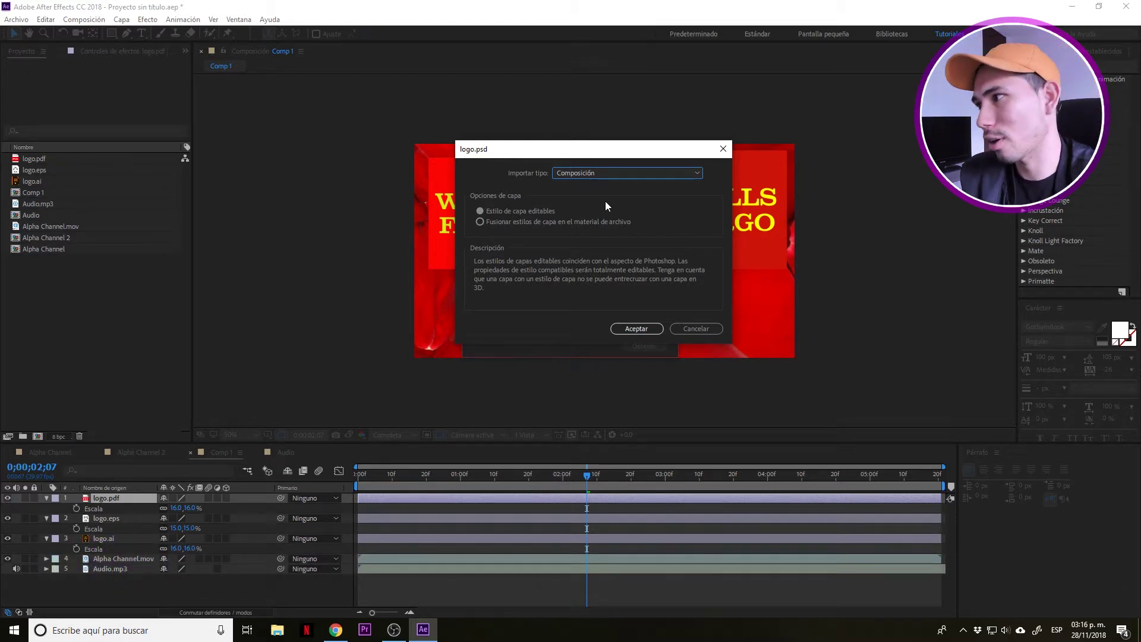
click(578, 178)
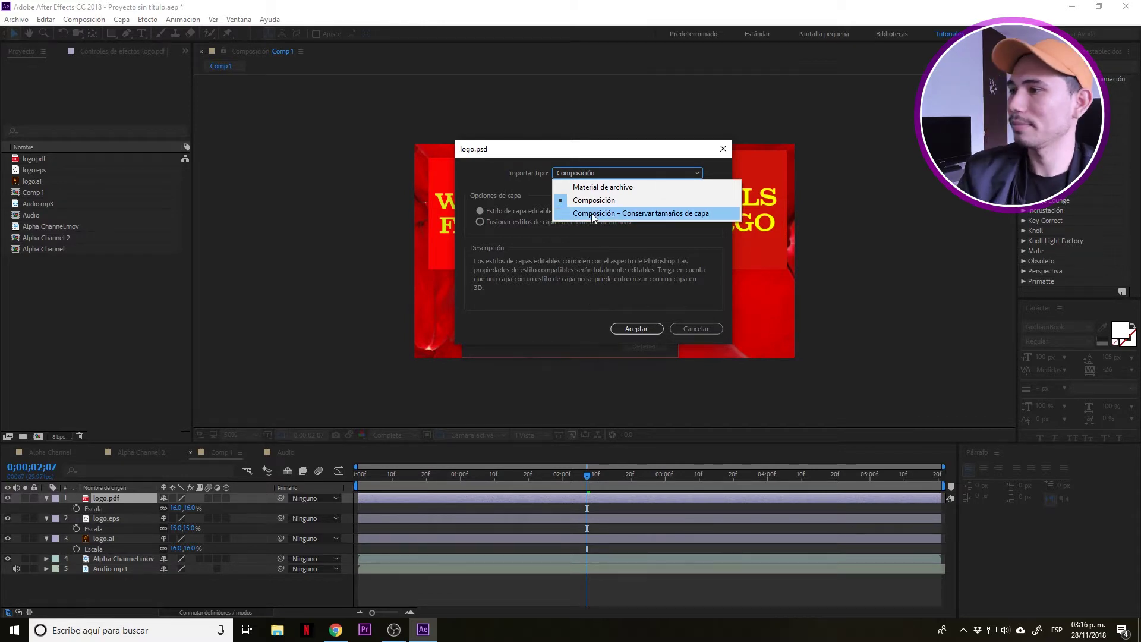
click(600, 213)
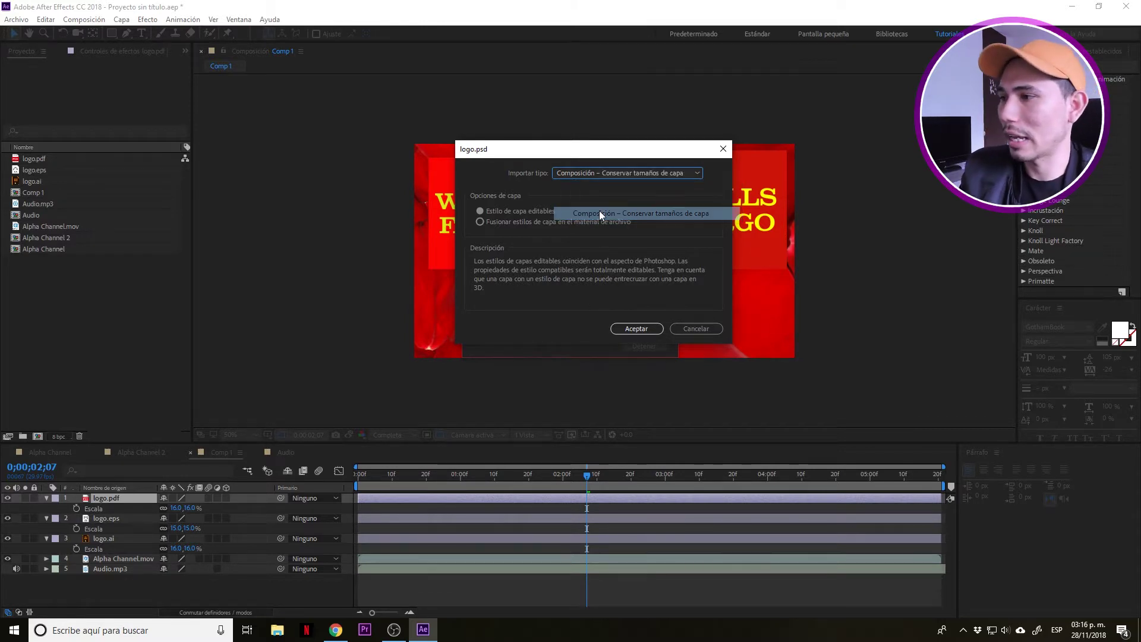
click(631, 329)
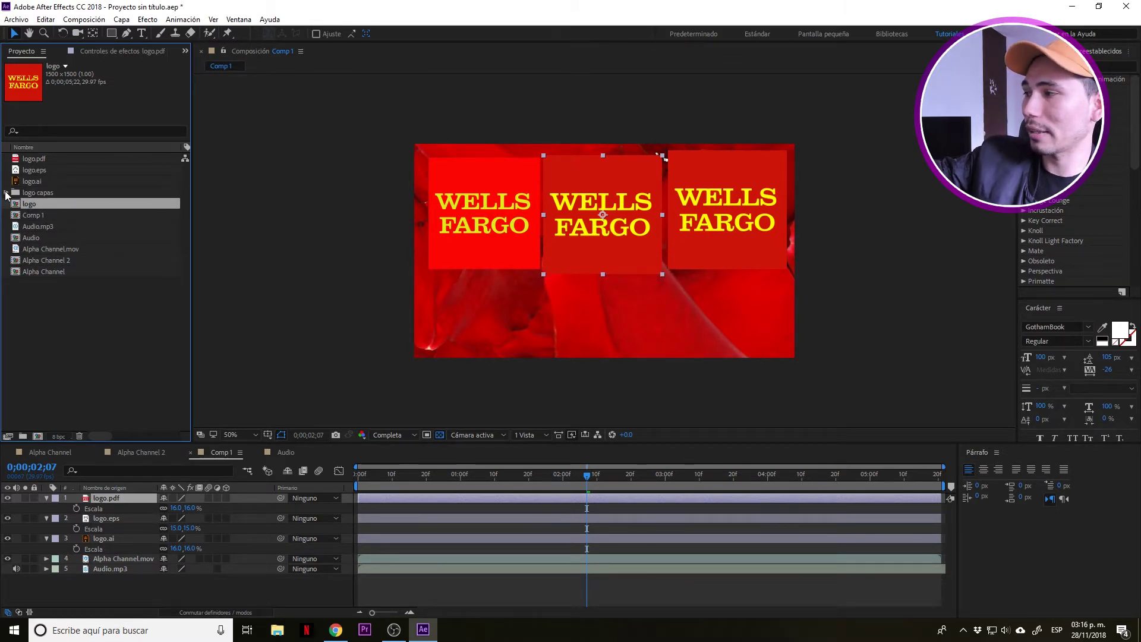
Expand the logo capas folder and inspect its two imported Photoshop layers and the logo composition.
click(5, 193)
click(56, 205)
click(59, 214)
click(65, 205)
click(31, 226)
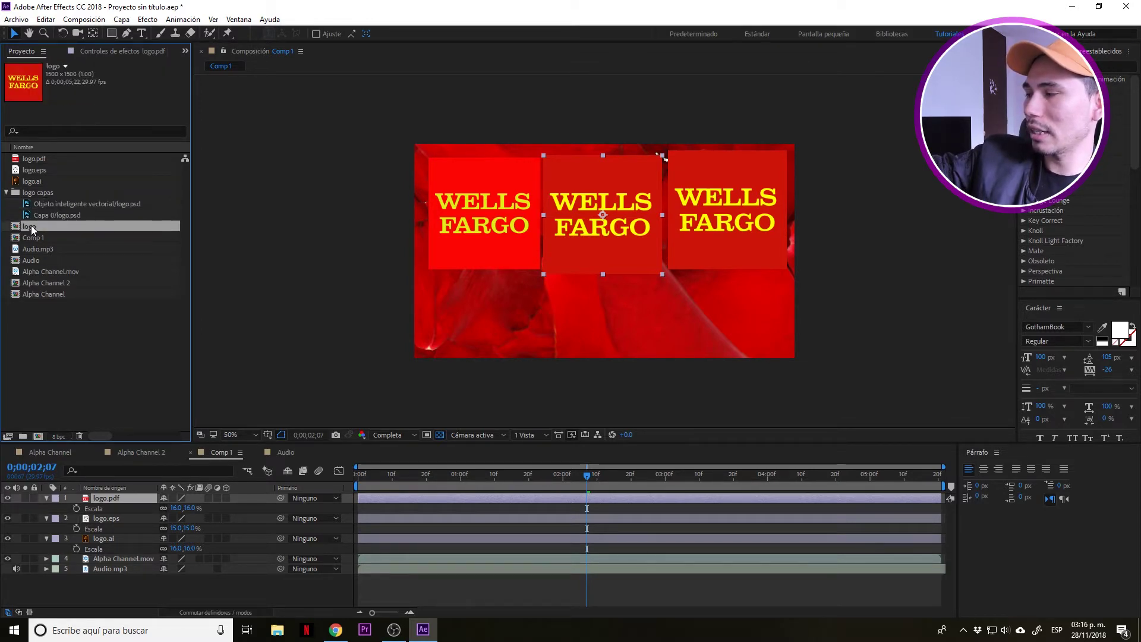
Open the logo composition and select its vector smart object and Capa 0 layers in turn.
double_click(42, 227)
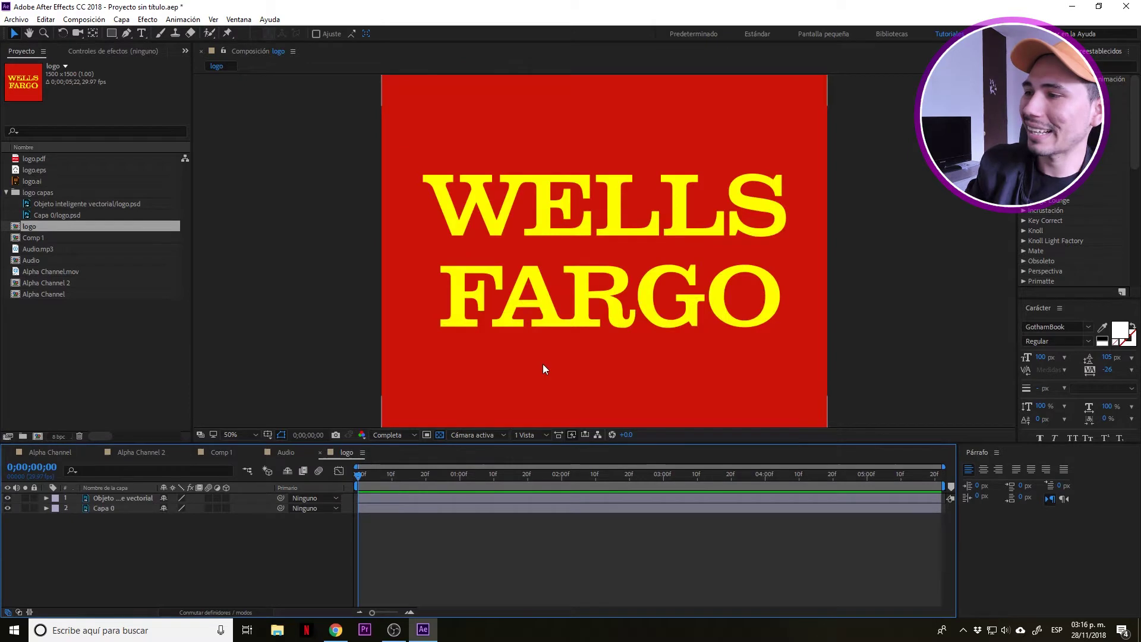
click(98, 498)
click(97, 508)
click(109, 498)
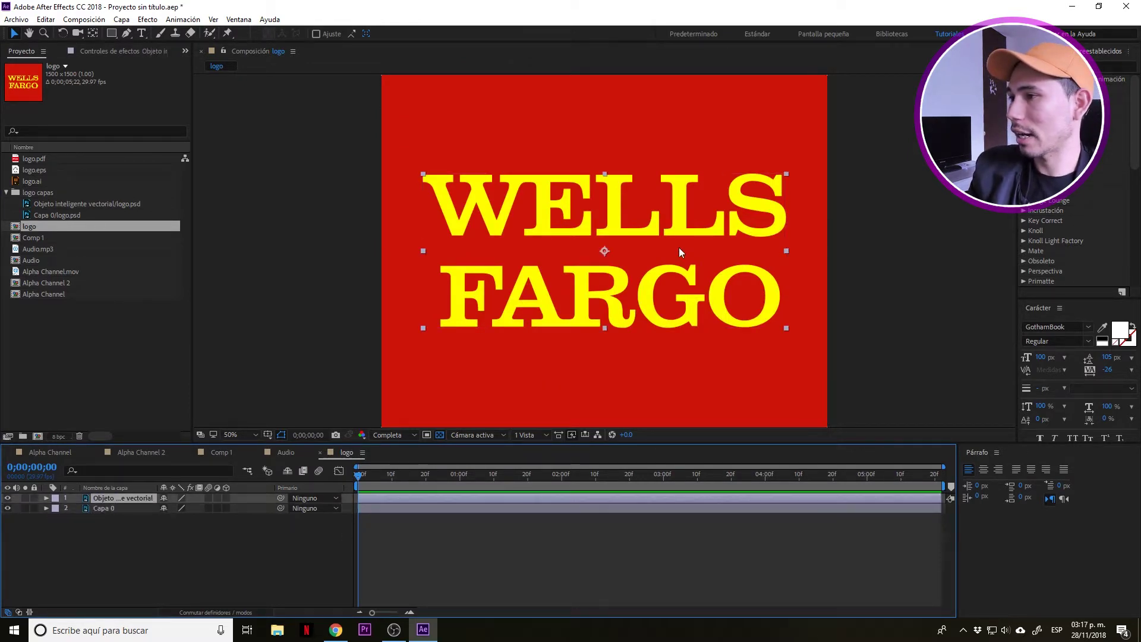
Try moving the vector text layer and the Capa 0 background layer independently, undoing each move.
drag(597, 215, 642, 211)
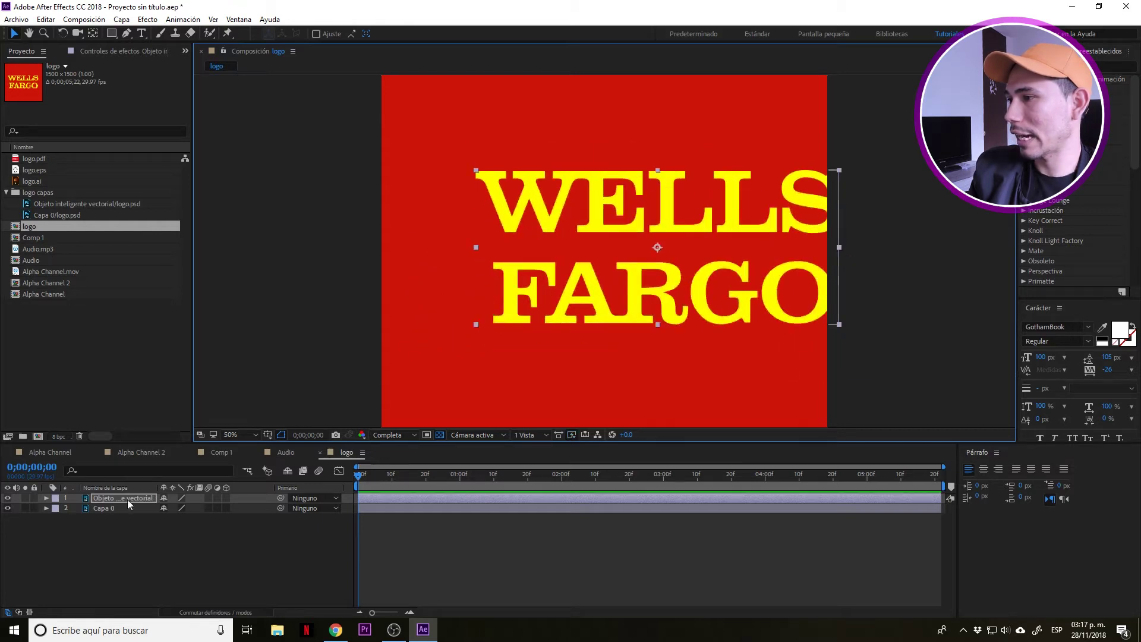
key(ctrl+z)
click(113, 508)
drag(594, 369, 605, 347)
key(ctrl+z)
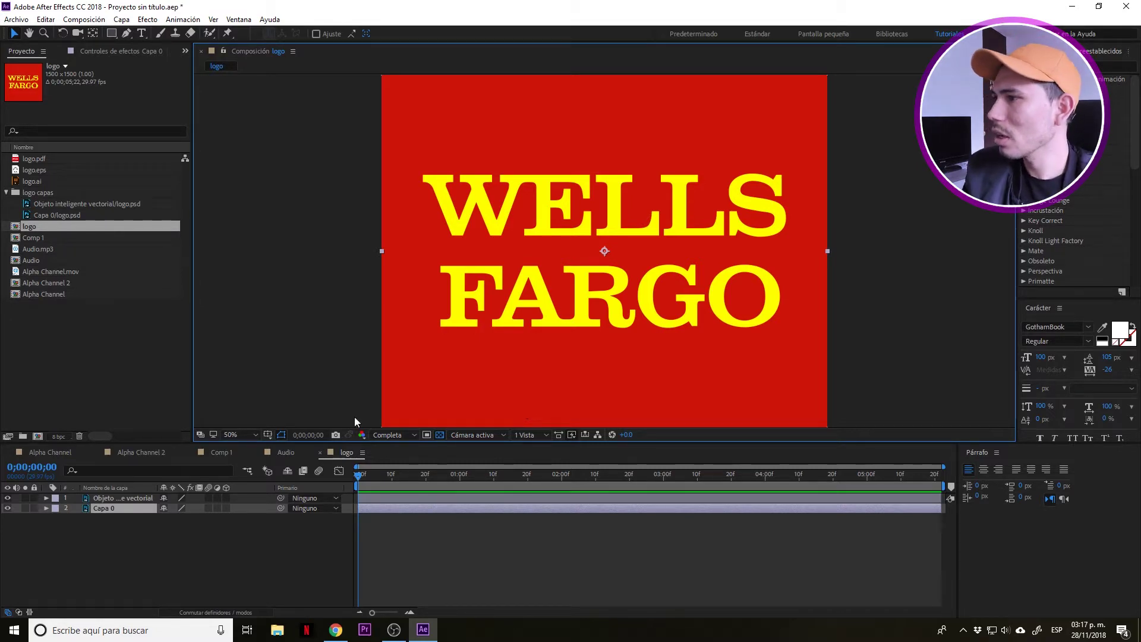
Import Imagen.jpg from the Tutorial 01 folder and create a new composition from it.
double_click(106, 376)
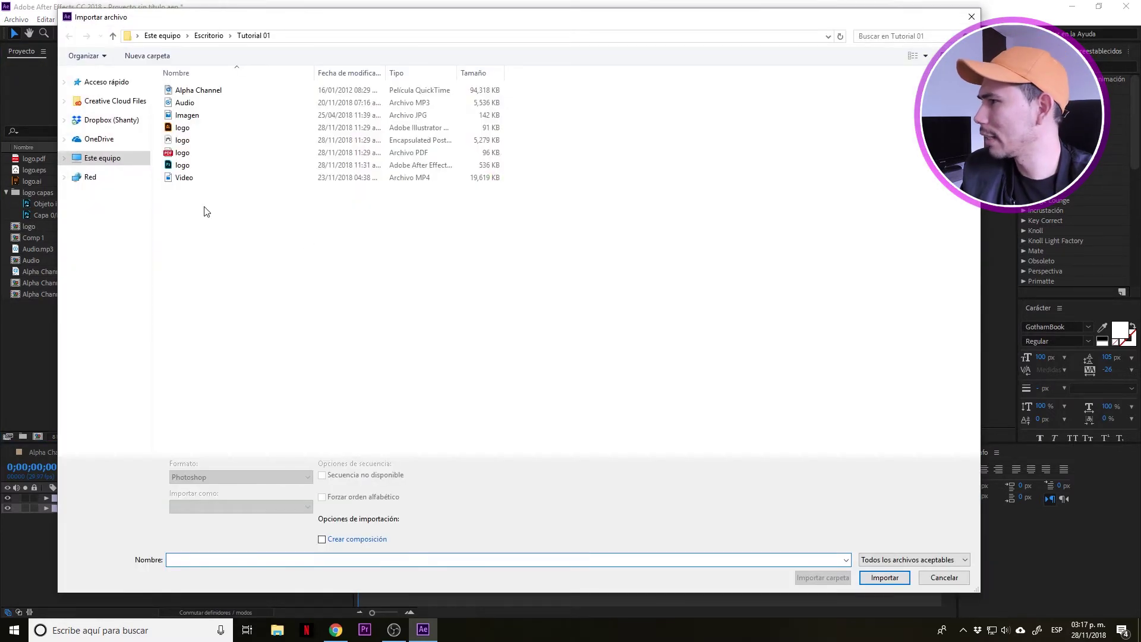
double_click(189, 115)
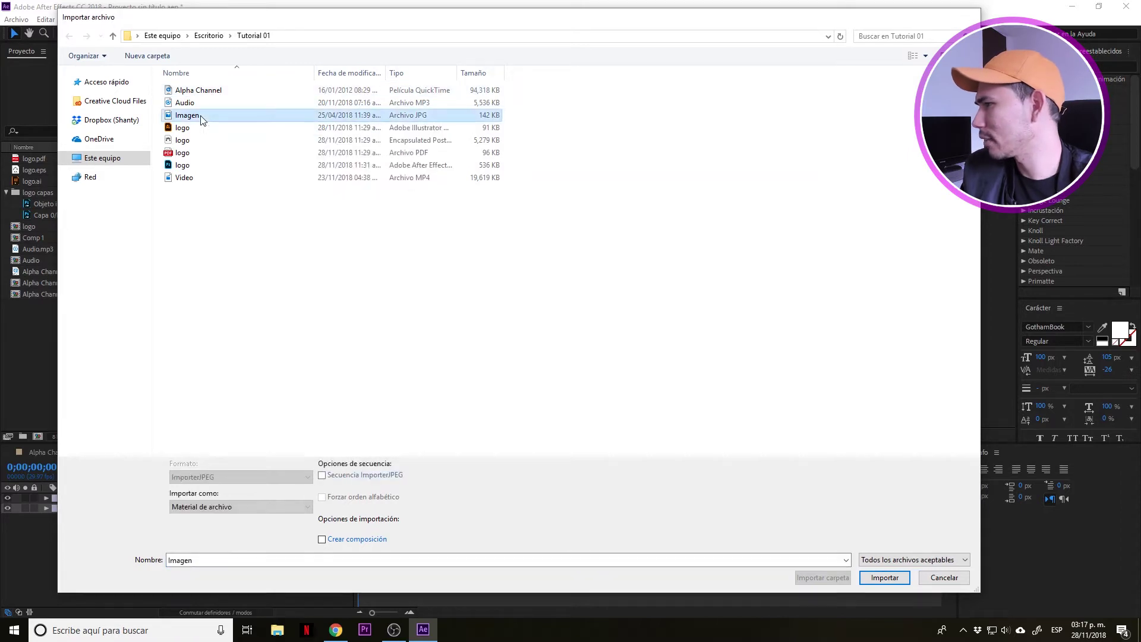
drag(38, 238, 37, 432)
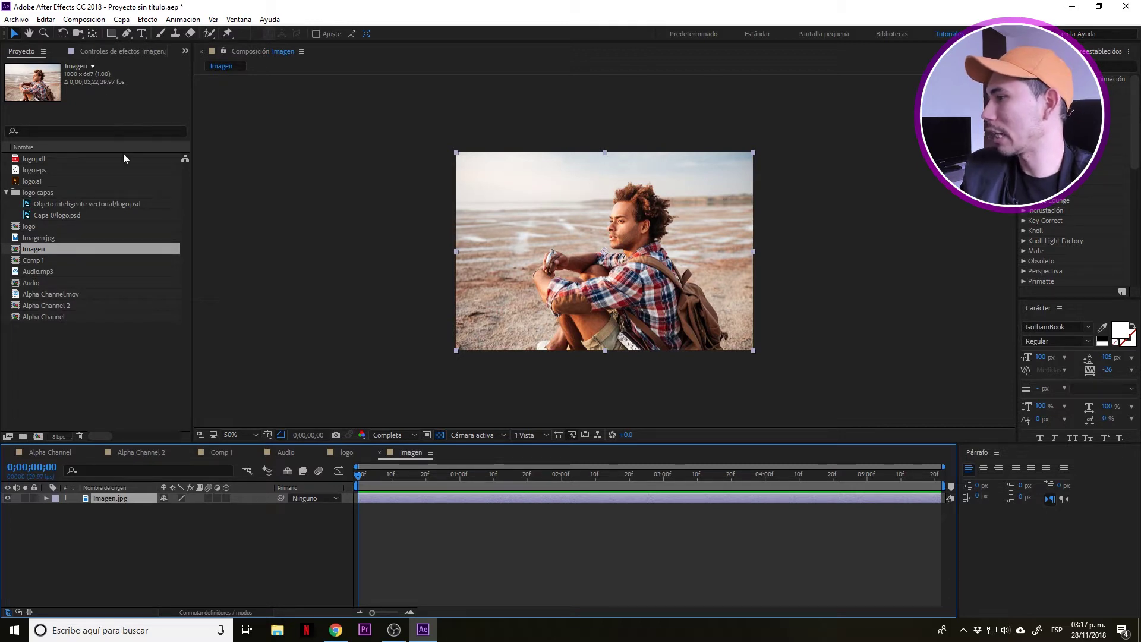
Compare the project details of the Imagen.jpg footage with those of the Imagen composition.
click(46, 238)
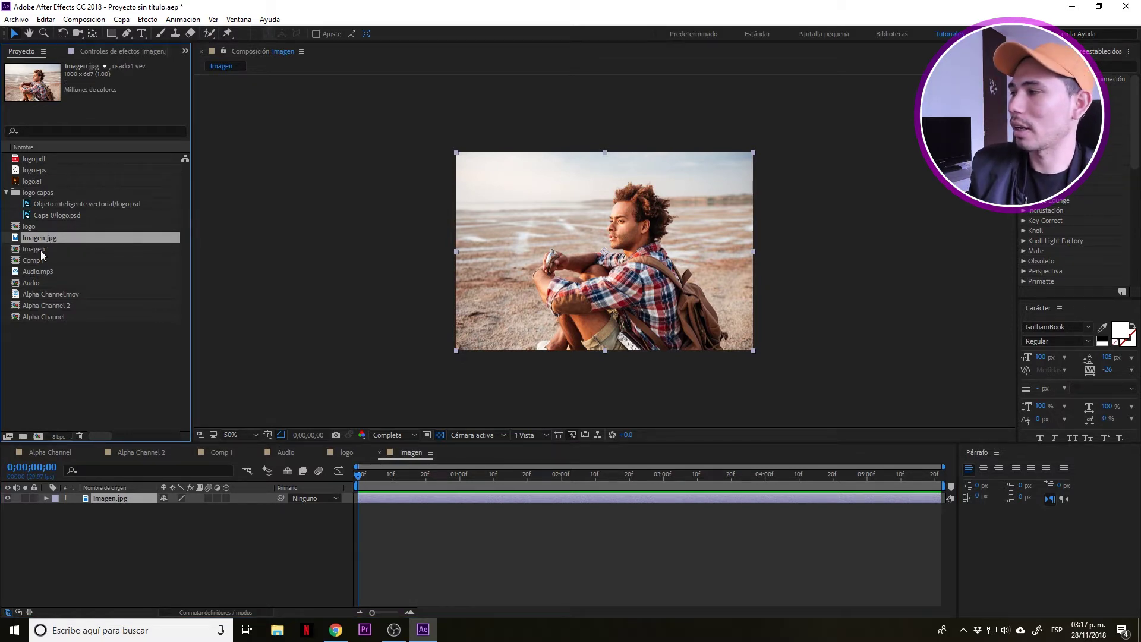
click(59, 246)
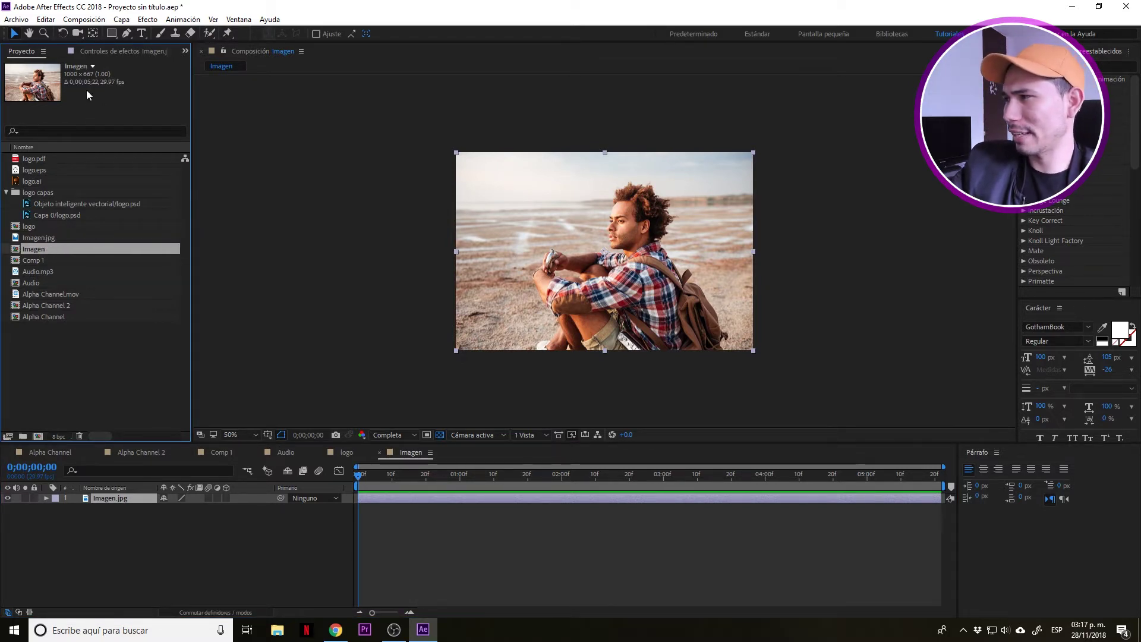
click(51, 240)
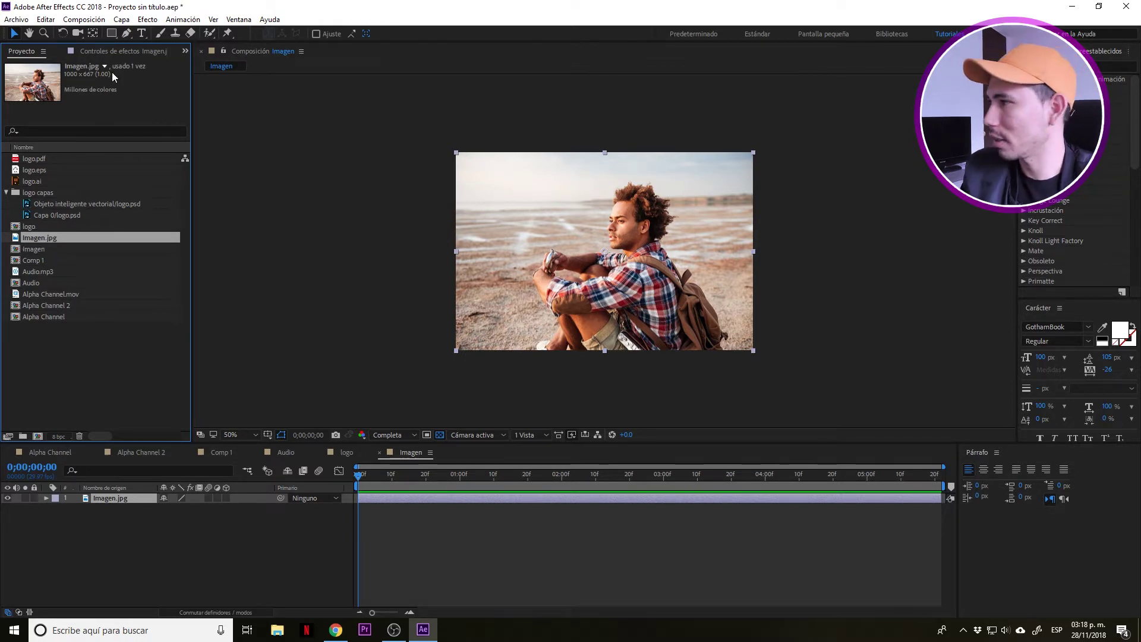
Set the Imagen composition's background colour to red (FF0000) in its composition settings.
double_click(45, 247)
click(84, 19)
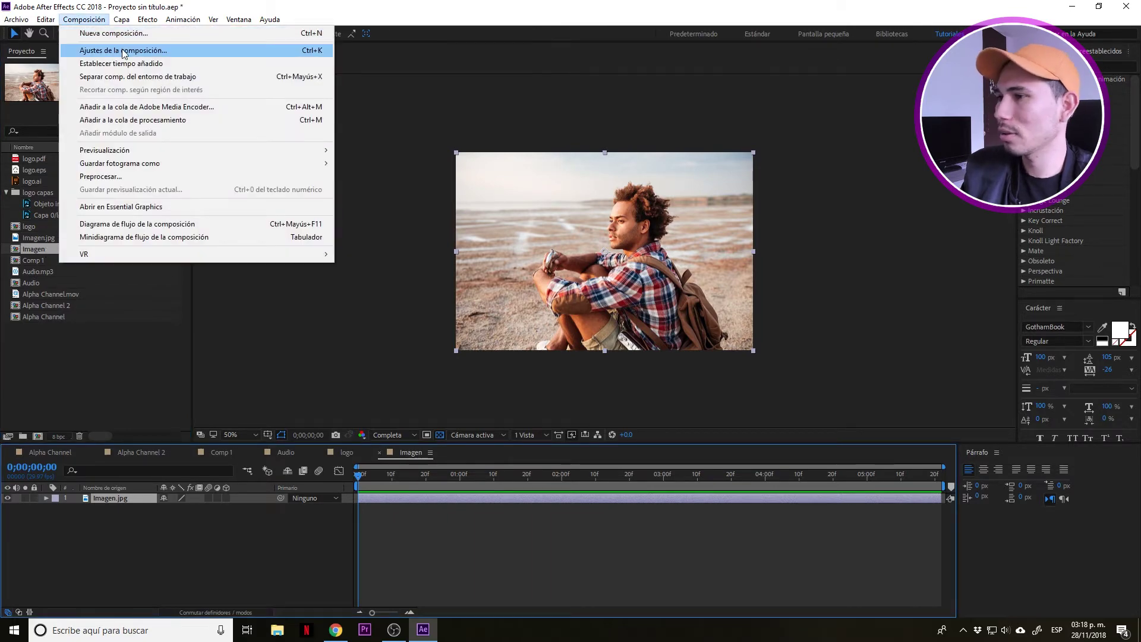
click(119, 52)
drag(831, 122, 633, 101)
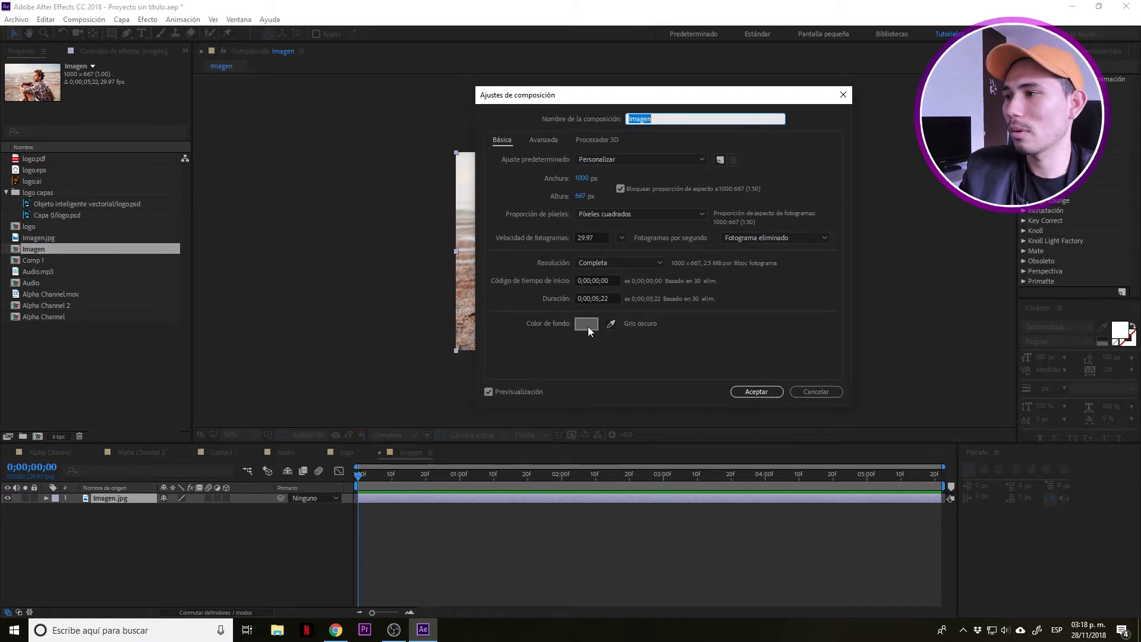
drag(614, 102, 755, 107)
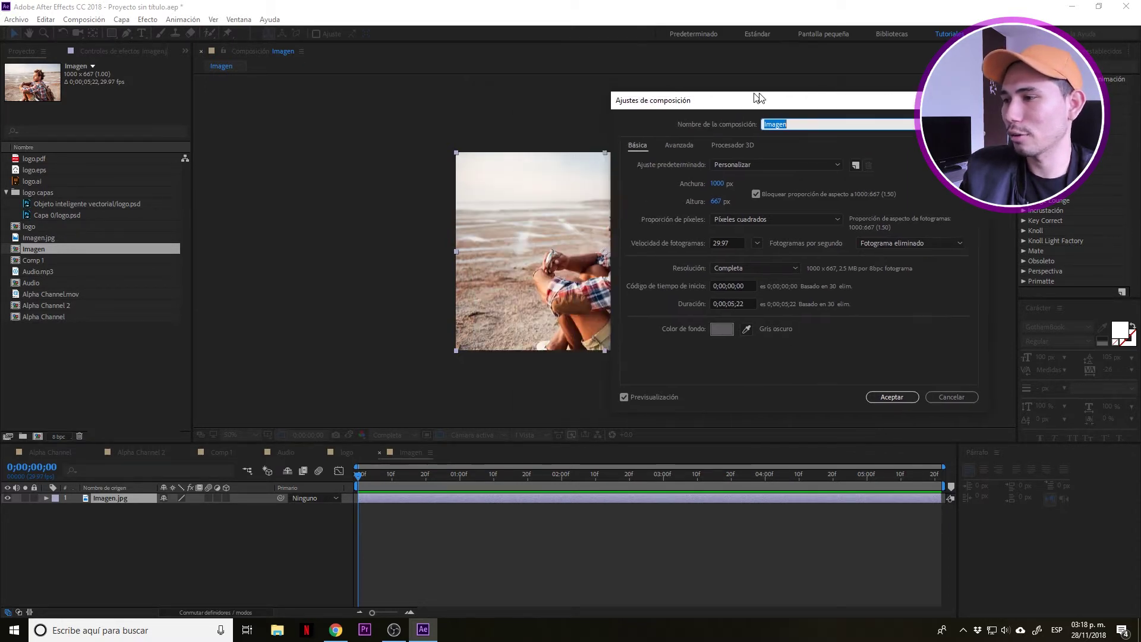
click(729, 331)
drag(855, 355, 932, 295)
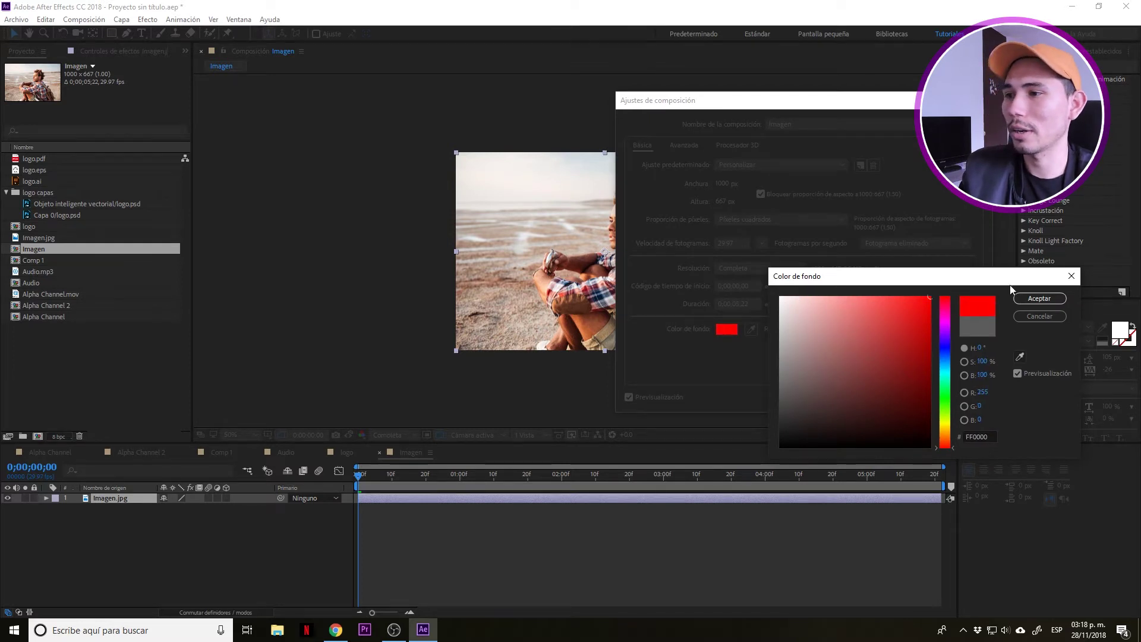
click(1039, 301)
click(891, 401)
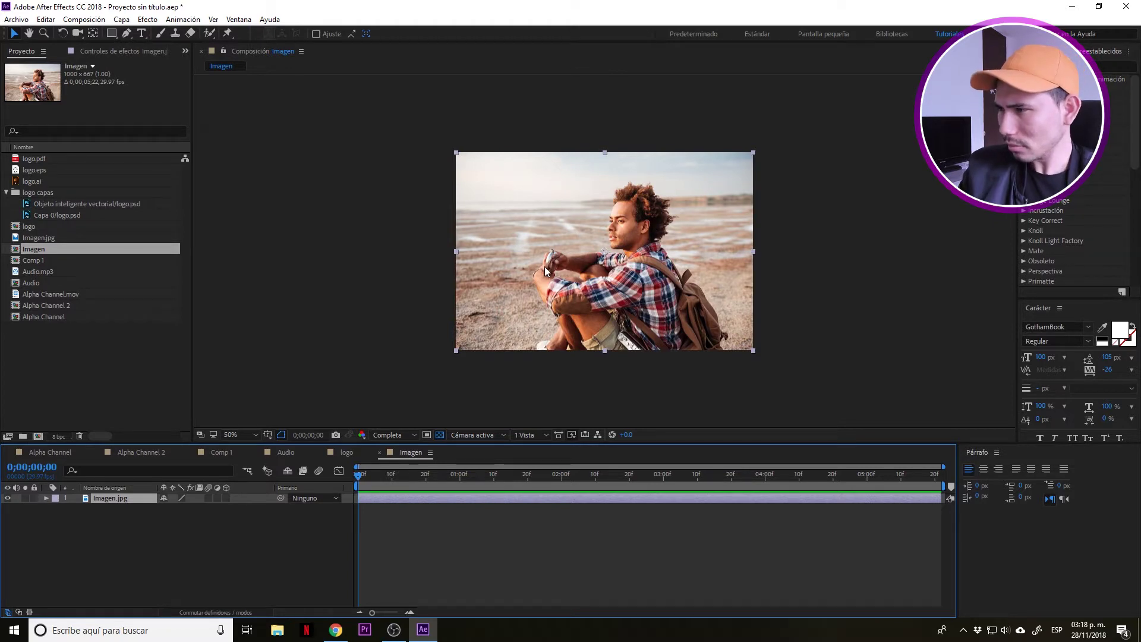
Move the Imagen.jpg layer partly outside the composition frame and turn off the transparency grid to show the background colour.
drag(539, 277, 632, 221)
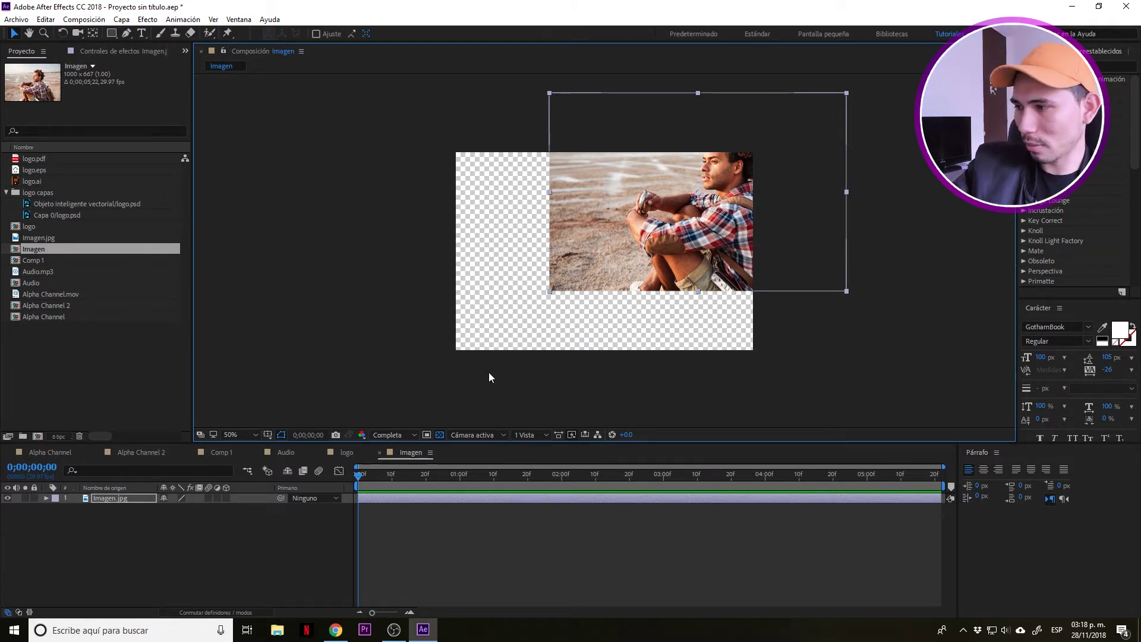
click(440, 435)
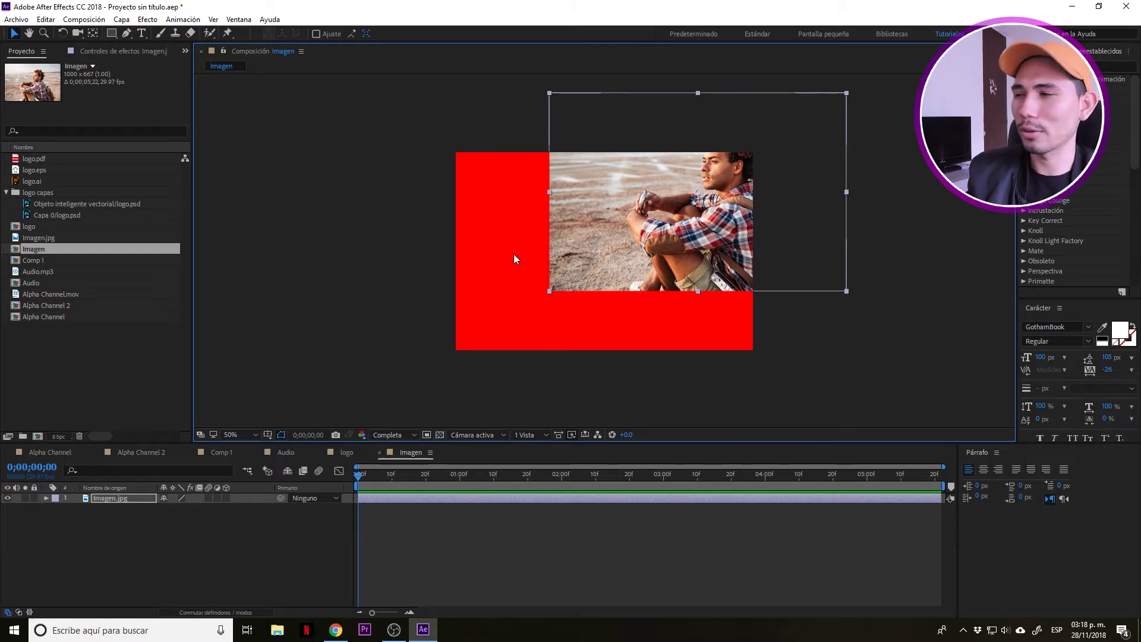
drag(740, 194, 617, 225)
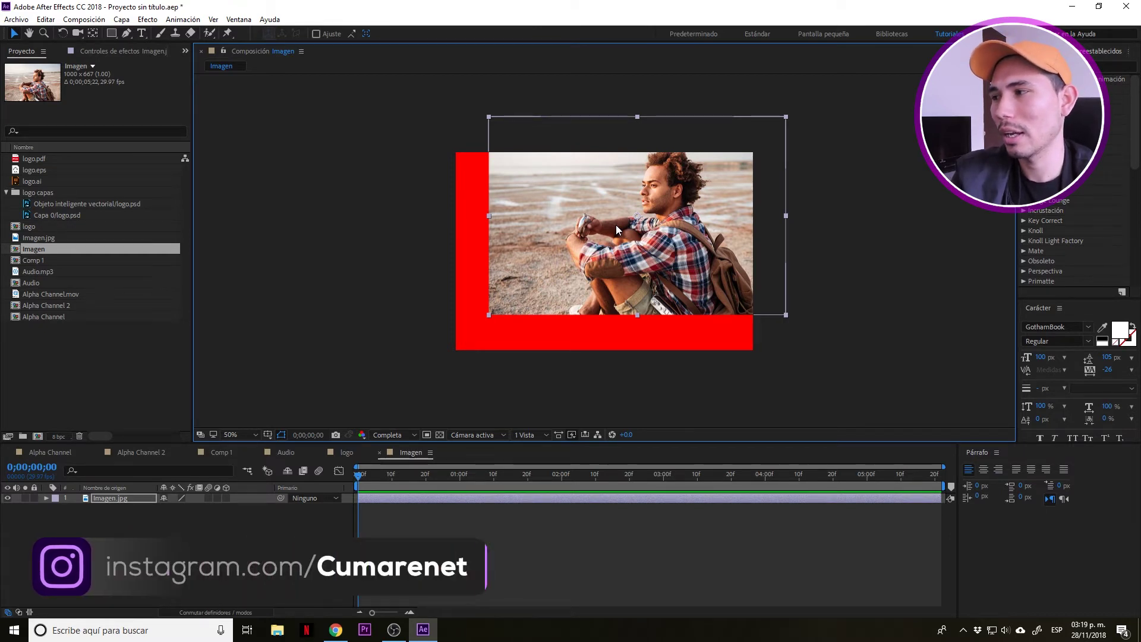
drag(615, 225, 669, 251)
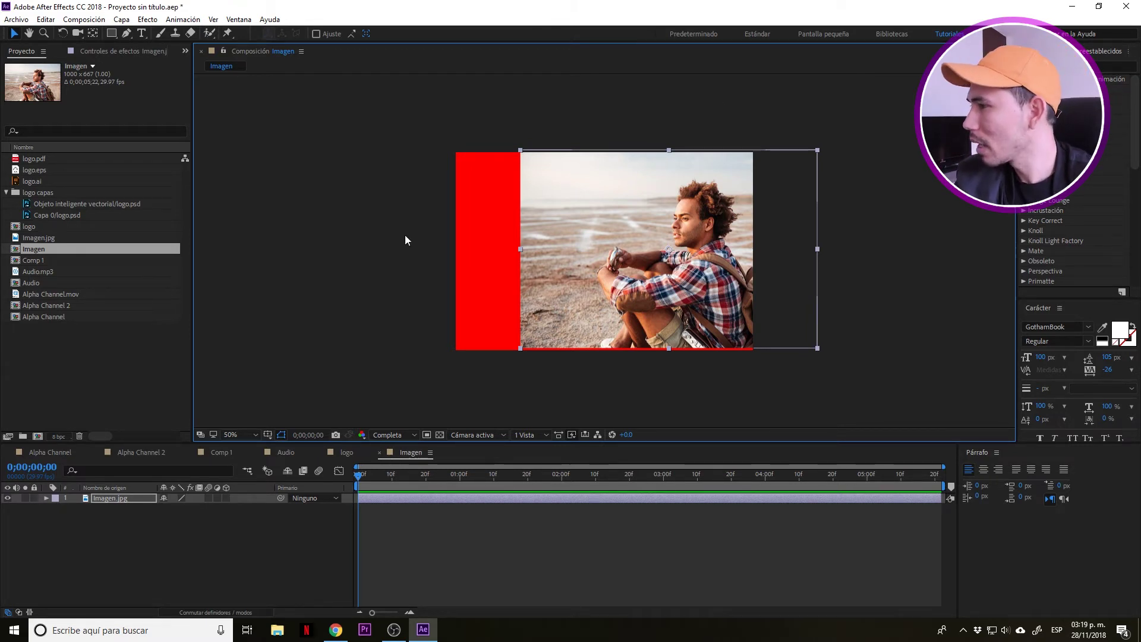
Import the Video MP4 file from the Tutorial 01 folder and create a new composition from it.
click(50, 338)
double_click(50, 338)
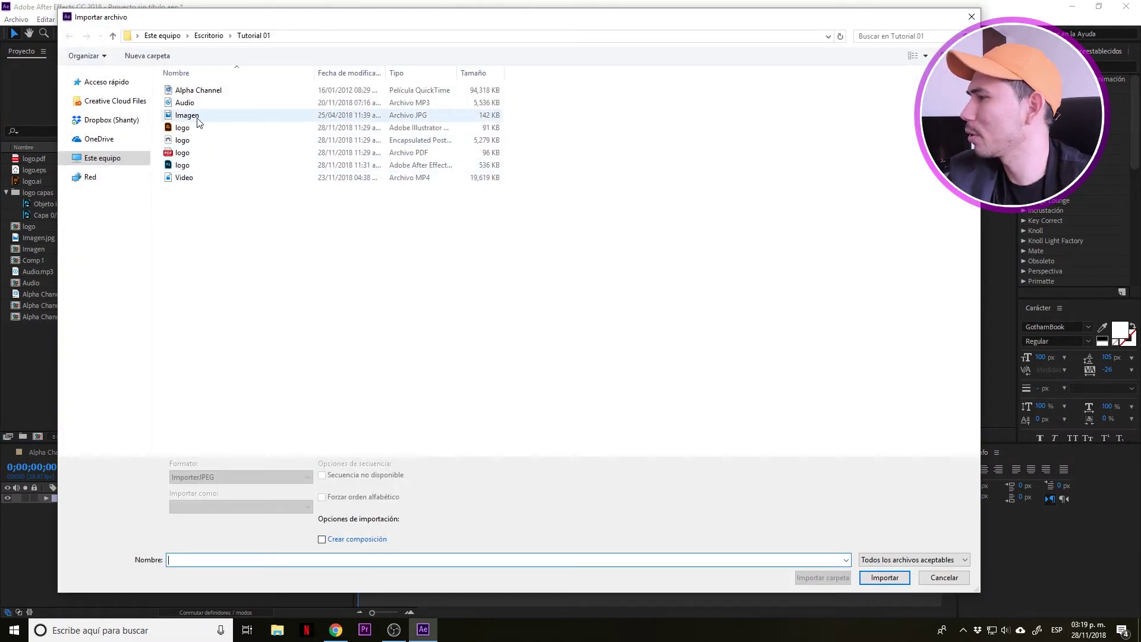
key(ctrl+a)
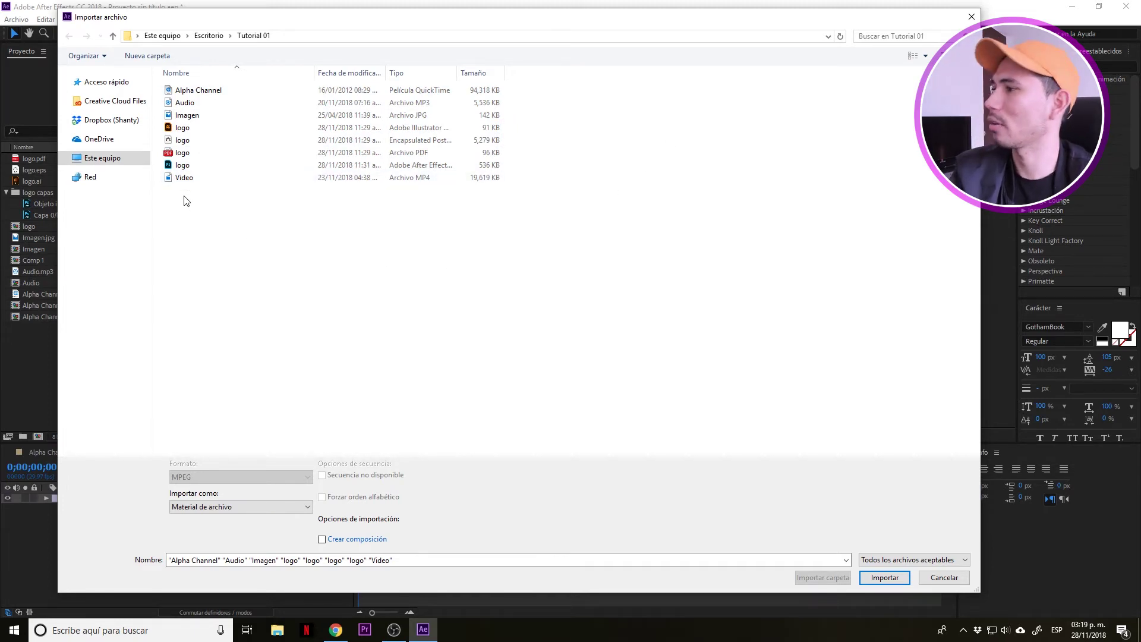
double_click(184, 178)
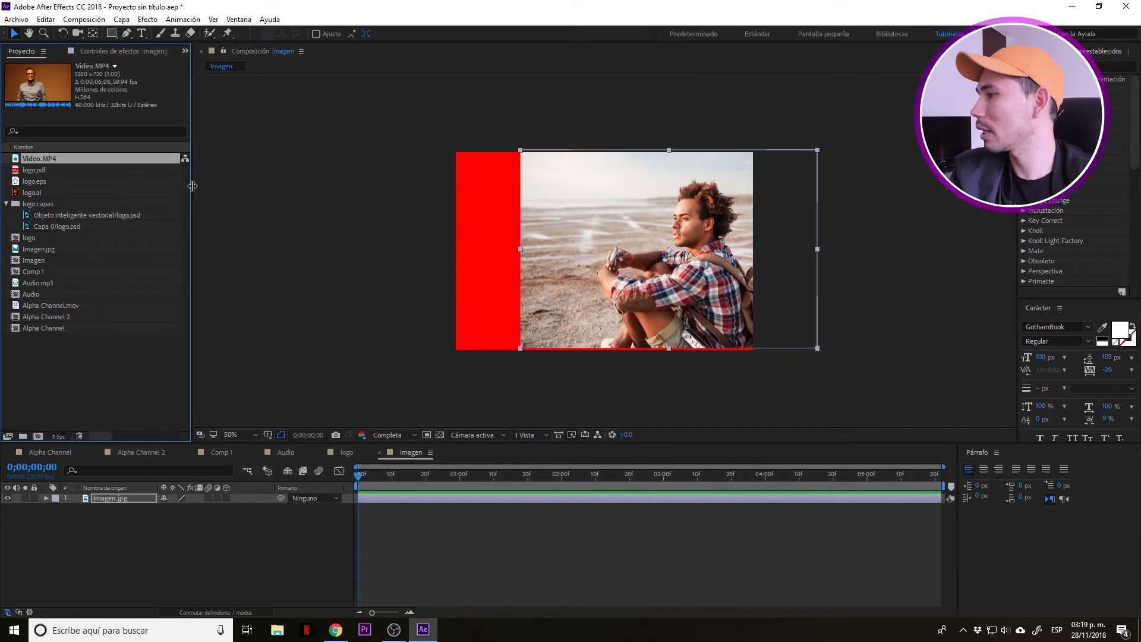
drag(37, 156, 60, 305)
drag(35, 430, 37, 436)
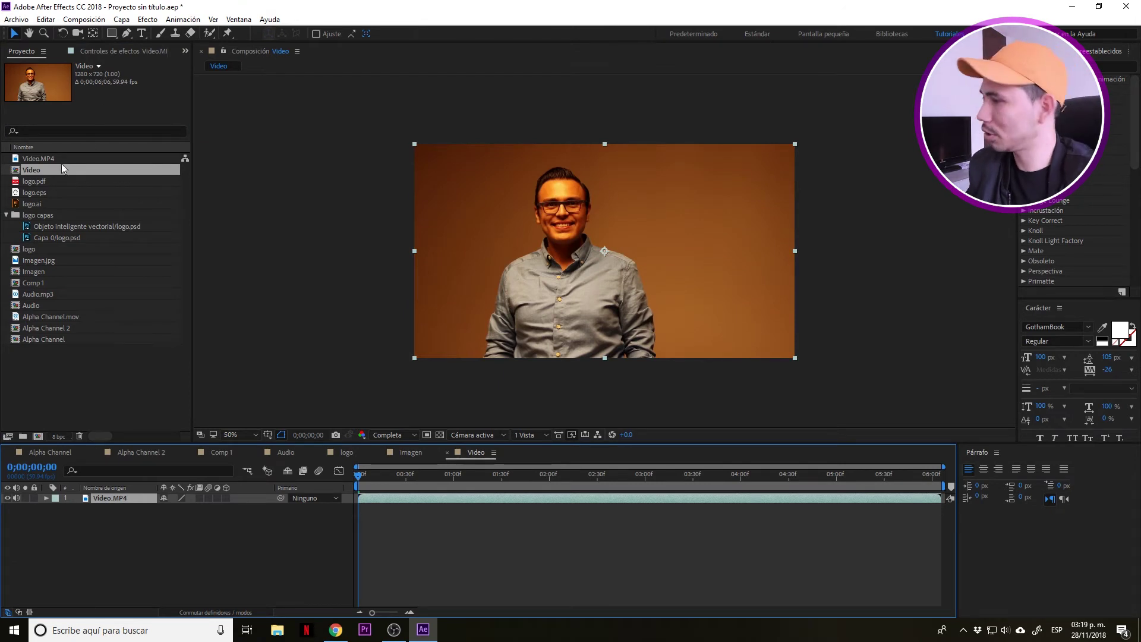
click(43, 172)
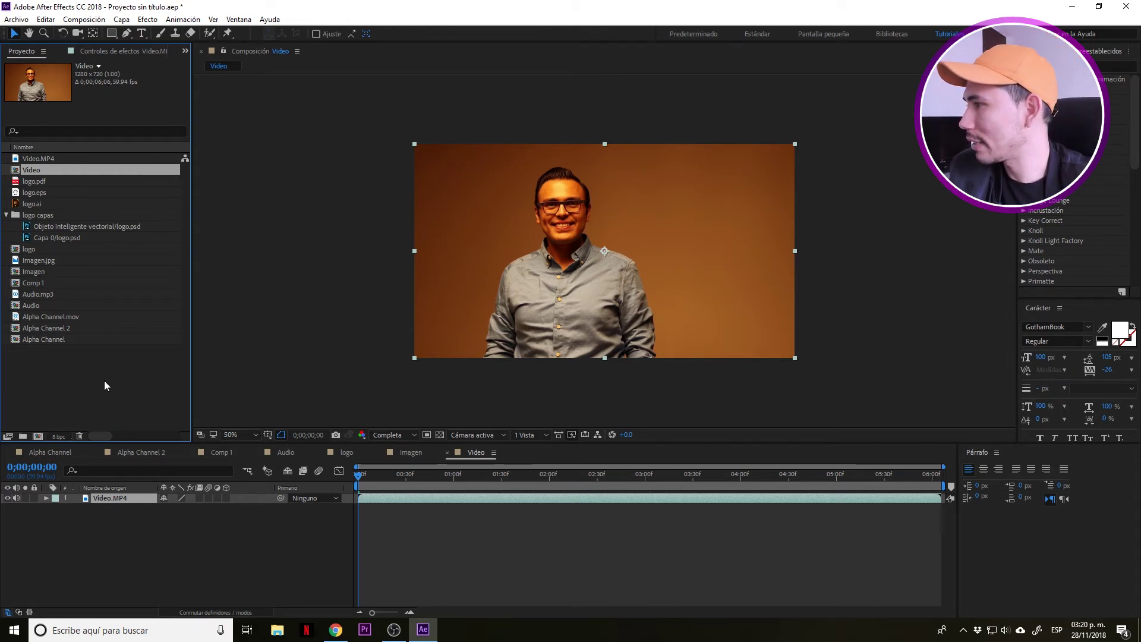
Collapse the logo capas folder and set the Video composition's work area from 0;00;01;01 to 0;00;03;01.
click(6, 215)
drag(458, 480, 456, 536)
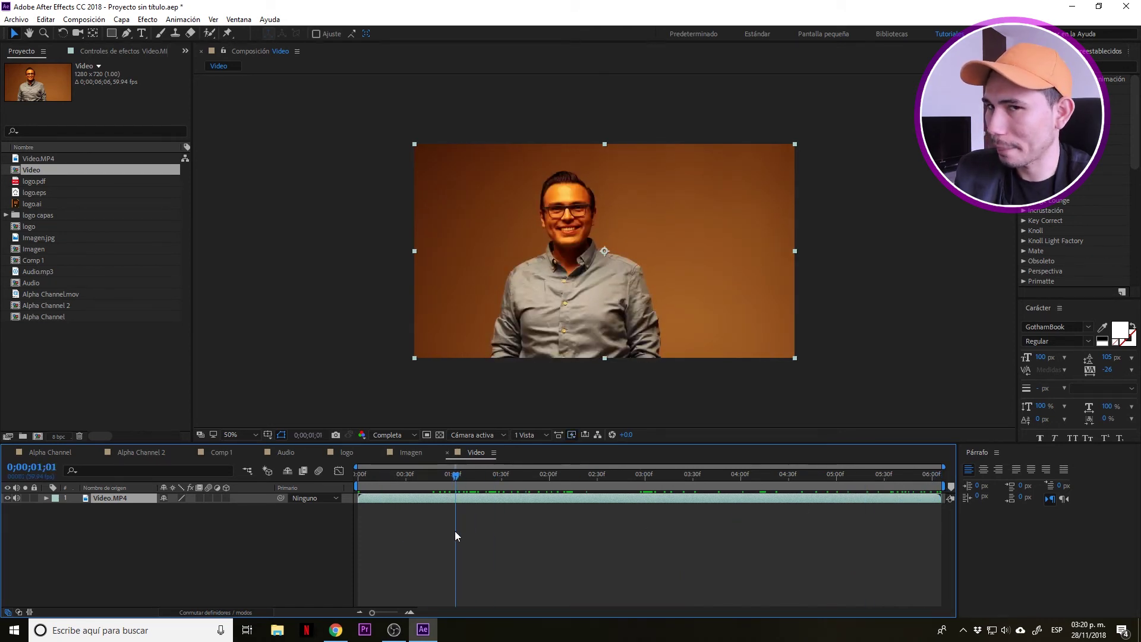
key(b)
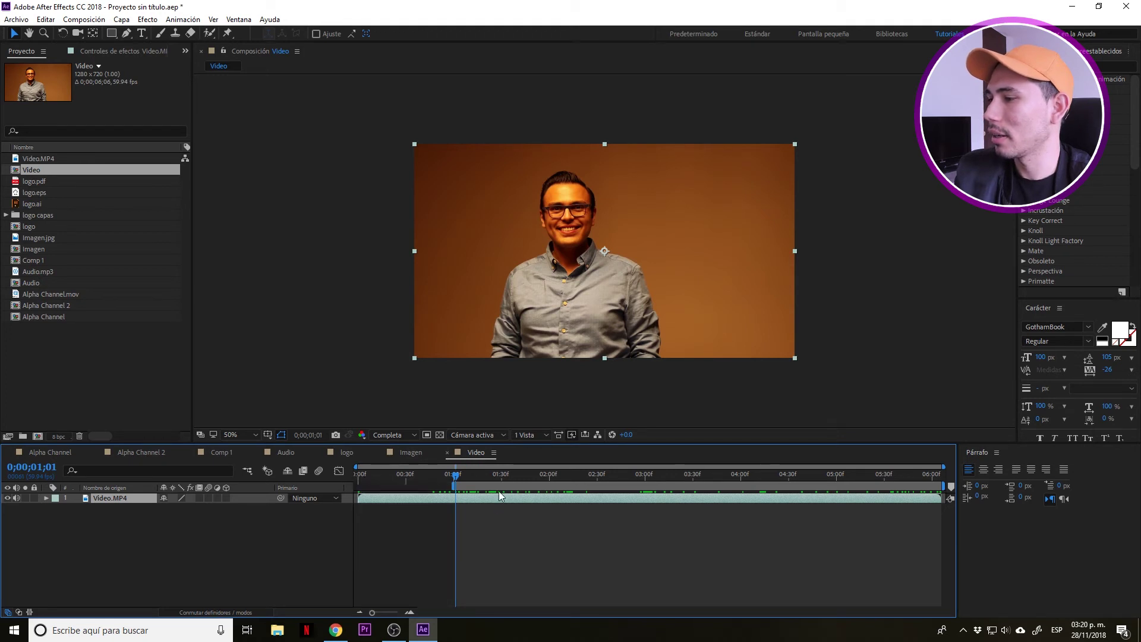
drag(507, 478, 647, 497)
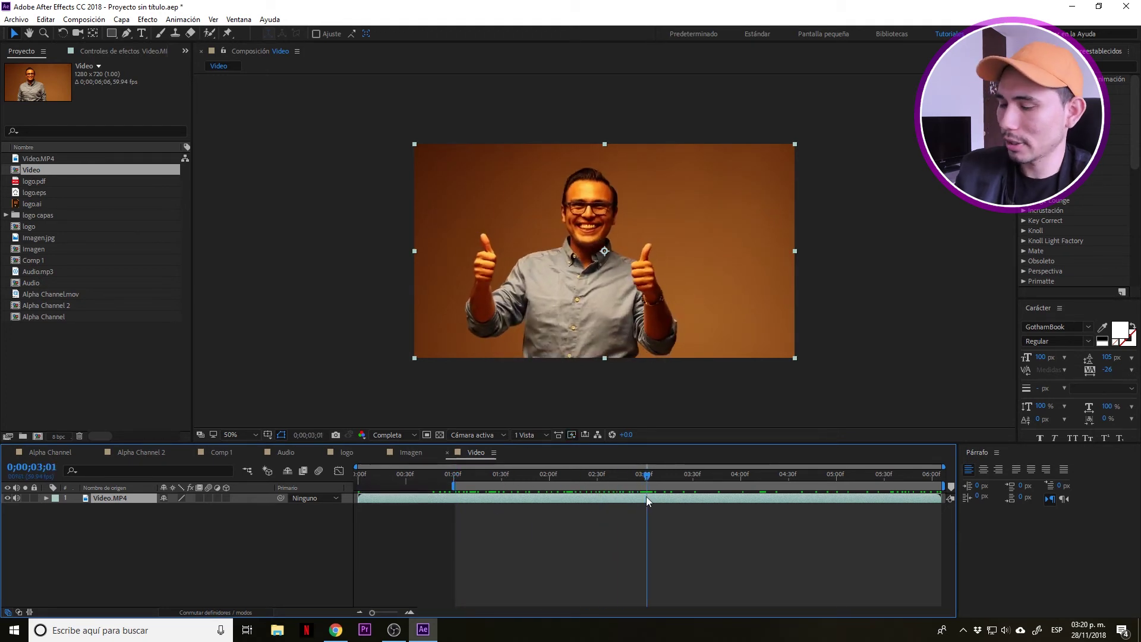
key(n)
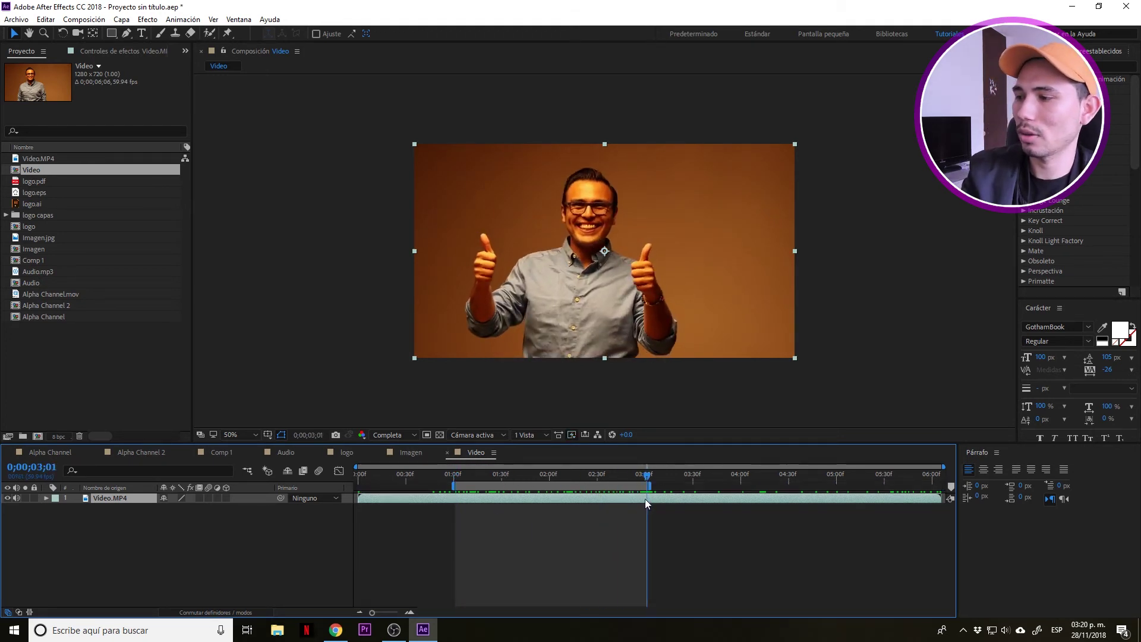
Adjust both ends of the Video composition's work area so it spans from about 1 second to about 2 seconds.
drag(649, 486, 945, 500)
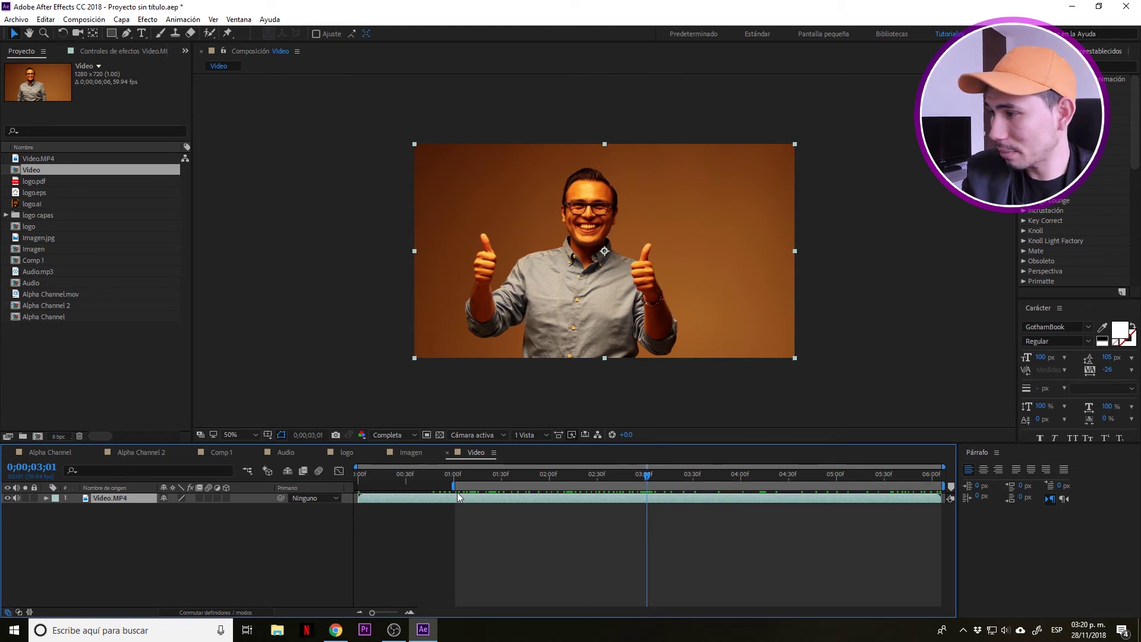
mouse_move(453, 486)
mouse_down()
mouse_move(358, 487)
mouse_move(492, 488)
mouse_move(450, 488)
mouse_up()
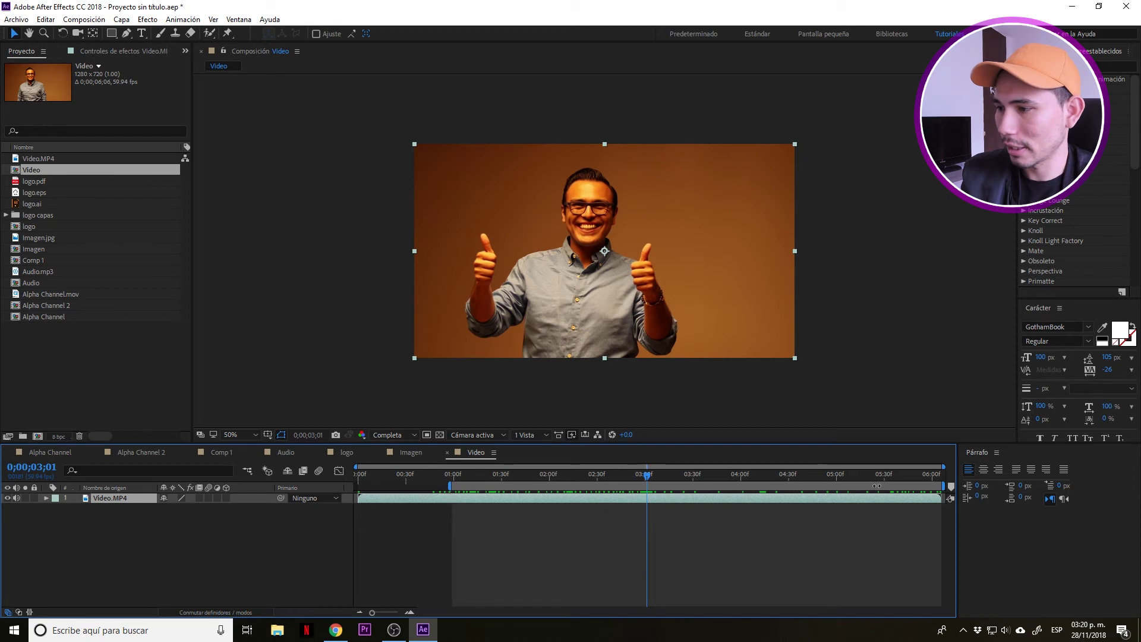
mouse_move(944, 487)
mouse_down()
mouse_move(601, 487)
mouse_move(552, 508)
mouse_up()
Preview the Video composition's work area, starting playback with the playhead inside it and then beyond its end.
click(497, 474)
key(space)
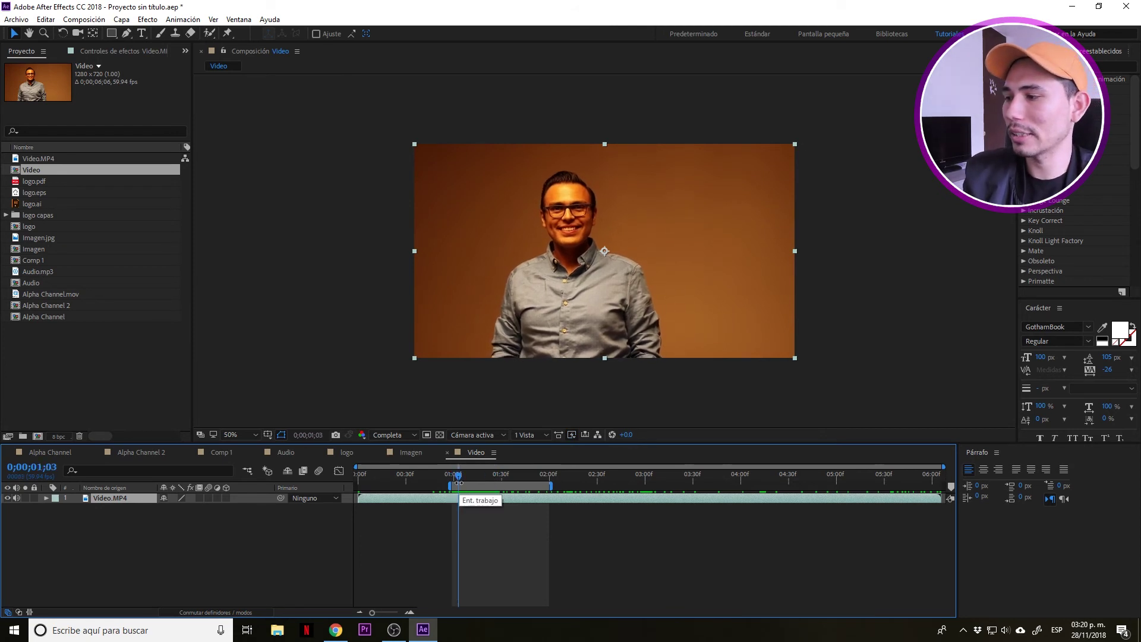
key(space)
key(space)
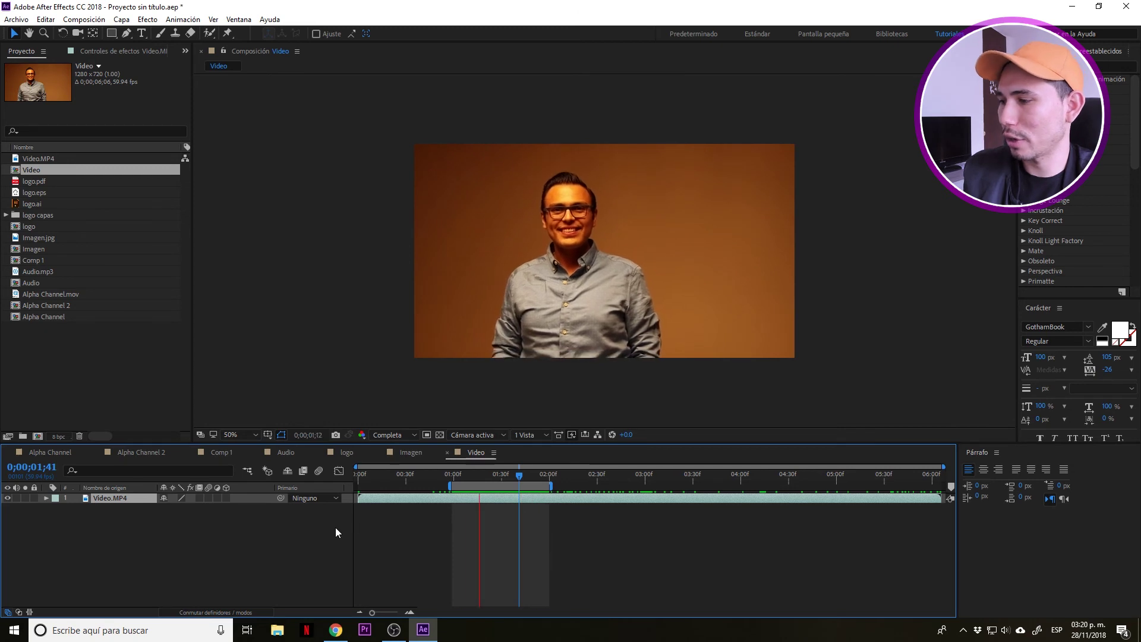
click(573, 480)
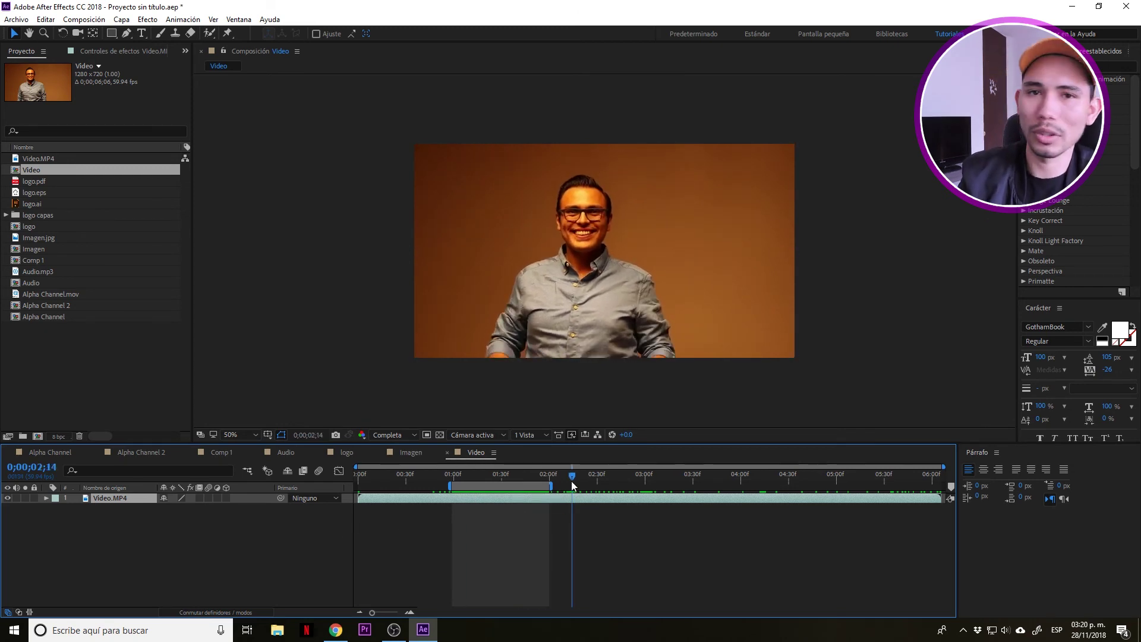
key(space)
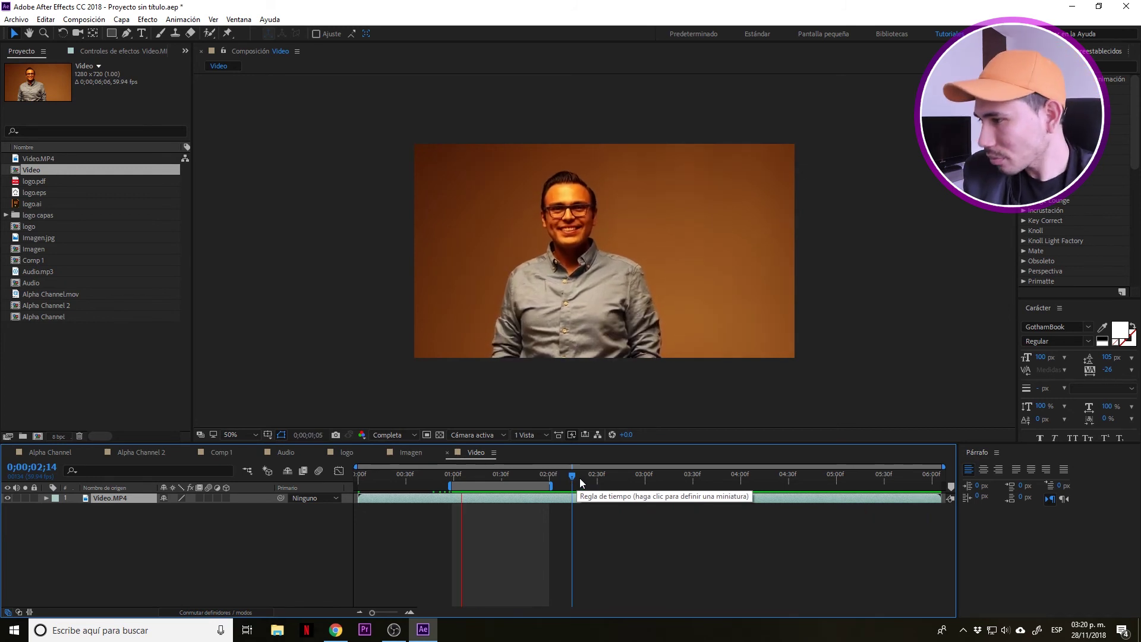
click(512, 479)
drag(512, 479, 498, 479)
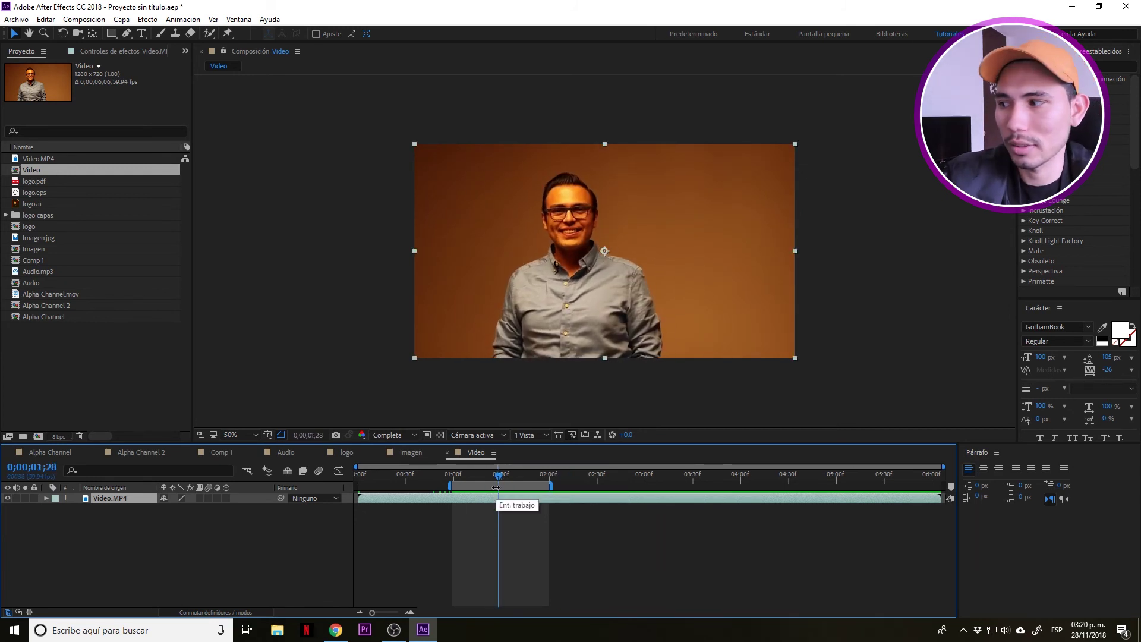